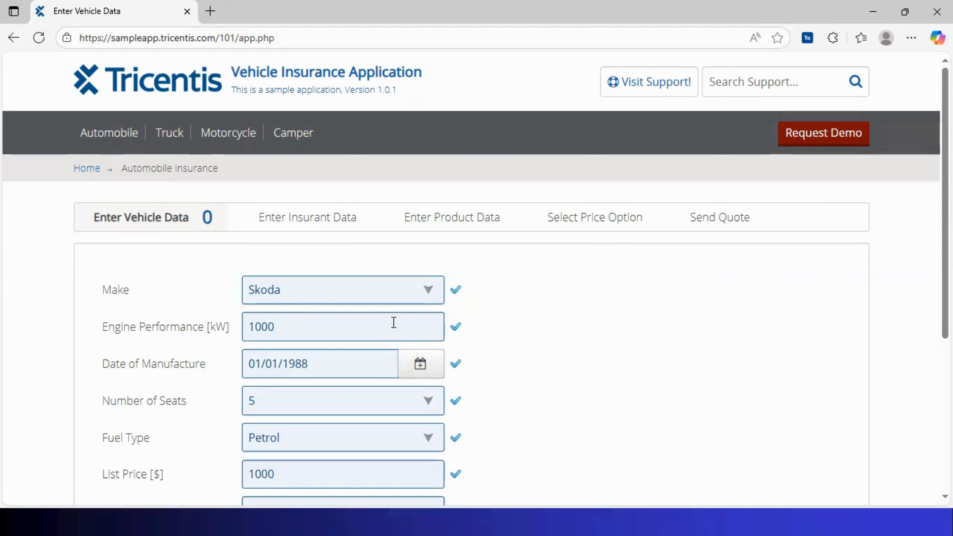
Step: Switch to Tosca Commander and create a folder named Vehicle Insurance Demo under the Modules root
{"action": "key", "text": "super"}
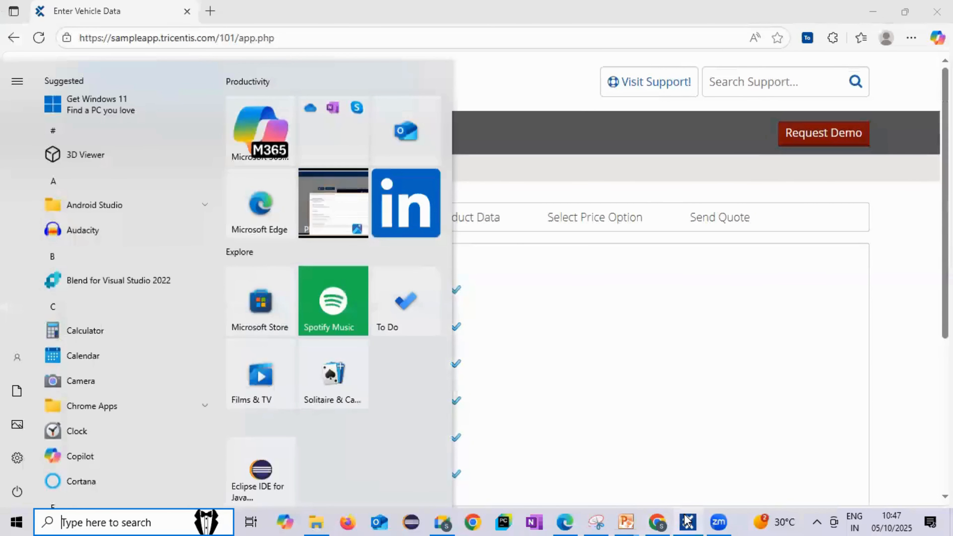
{"action": "left_click", "coordinate": [686, 521]}
{"action": "left_click", "coordinate": [33, 142]}
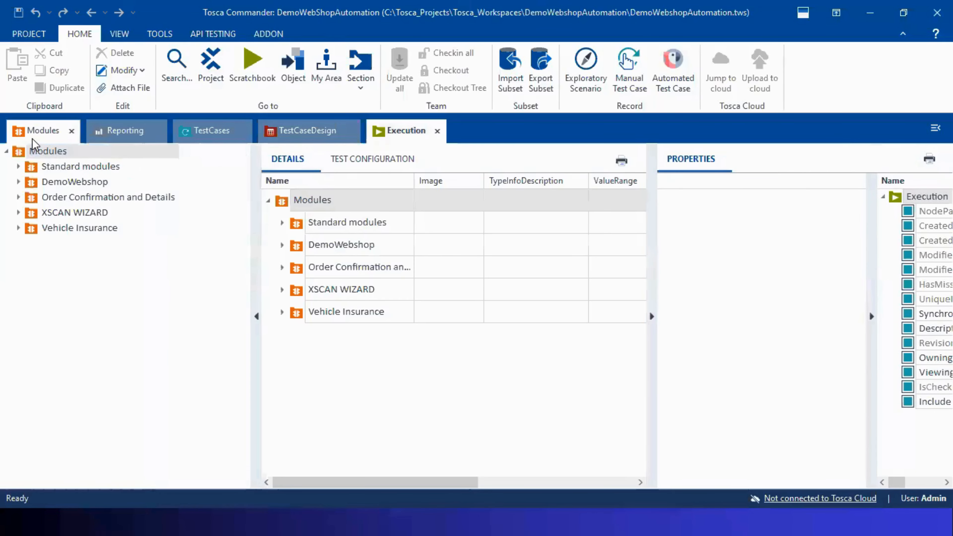
{"action": "right_click", "coordinate": [20, 155]}
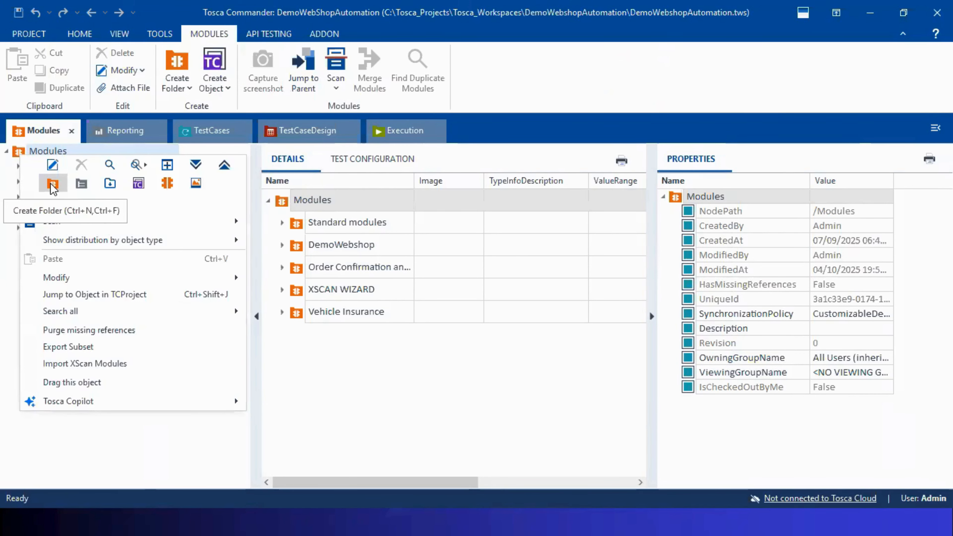
{"action": "left_click", "coordinate": [53, 184]}
{"action": "type", "text": "Vehicle Insurance De"}
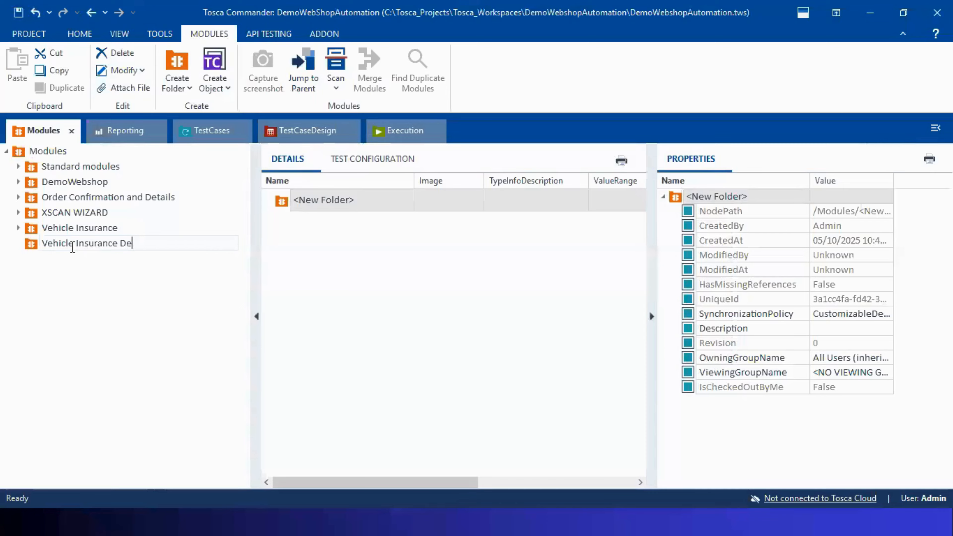
{"action": "type", "text": "mo"}
{"action": "key", "text": "Return"}
Step: Start an application scan from the Vehicle Insurance Demo folder and scan the Enter Vehicle Data browser window
{"action": "right_click", "coordinate": [31, 244]}
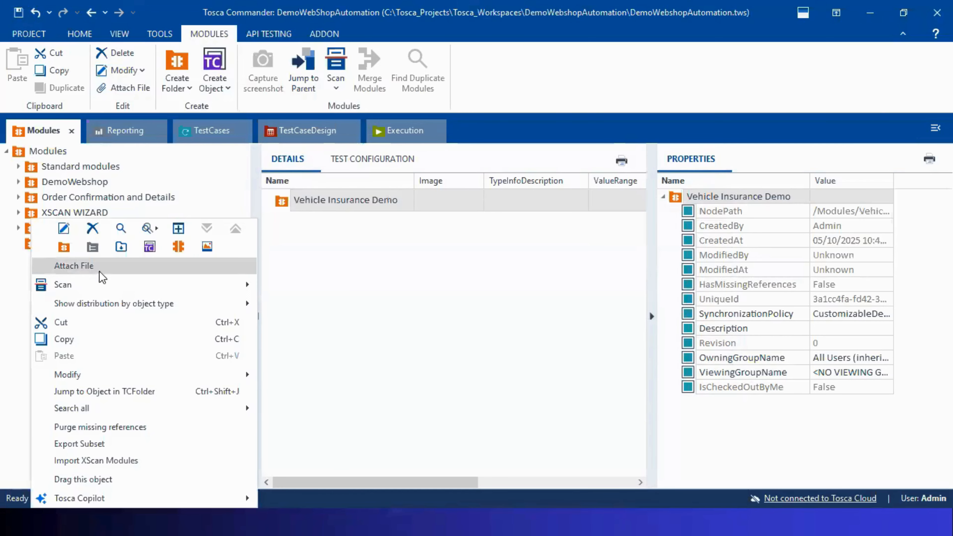
{"action": "mouse_move", "coordinate": [111, 286]}
{"action": "left_click", "coordinate": [304, 286]}
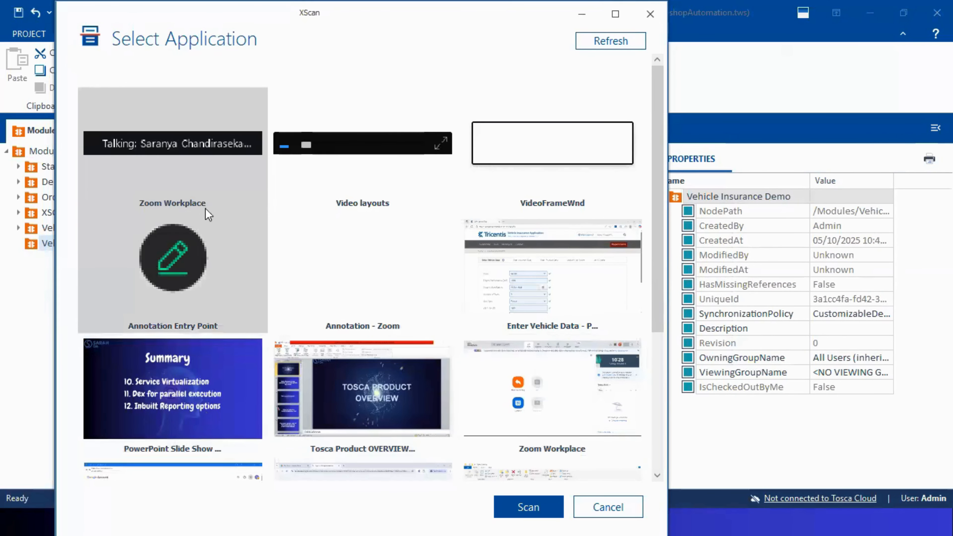
{"action": "left_click", "coordinate": [537, 274]}
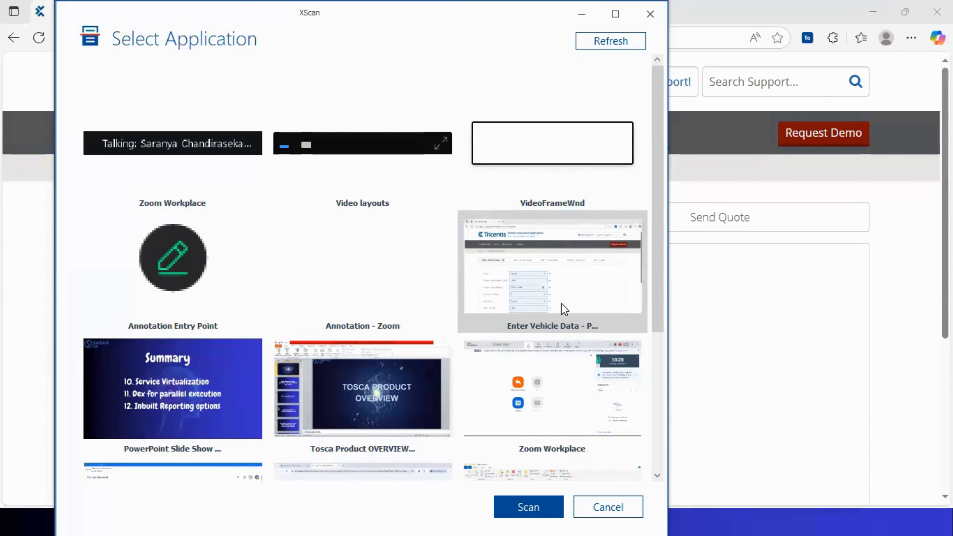
{"action": "left_click", "coordinate": [526, 507]}
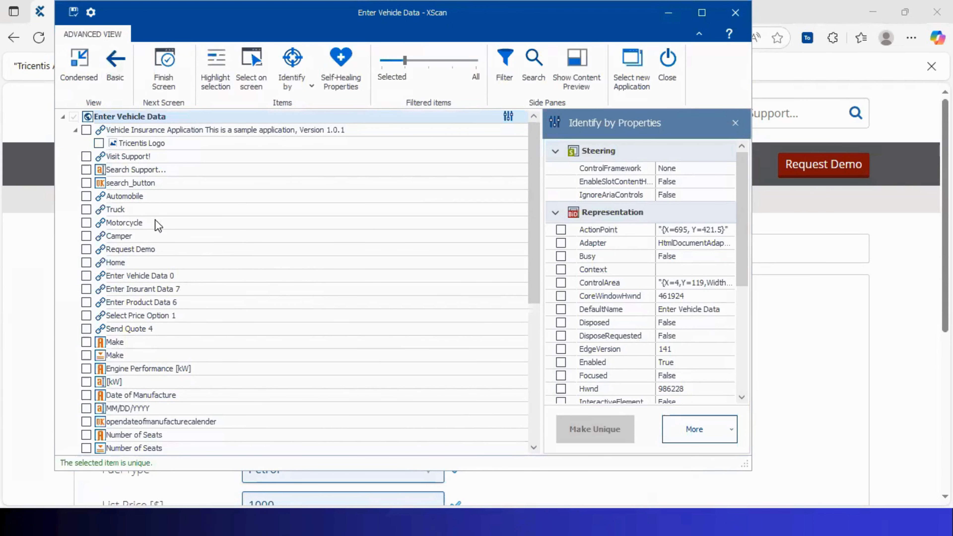
Step: Uncover the web form beside XScan and select its Make and Engine Performance fields using Select on screen
{"action": "left_click_drag", "start_coordinate": [192, 15], "coordinate": [426, 55]}
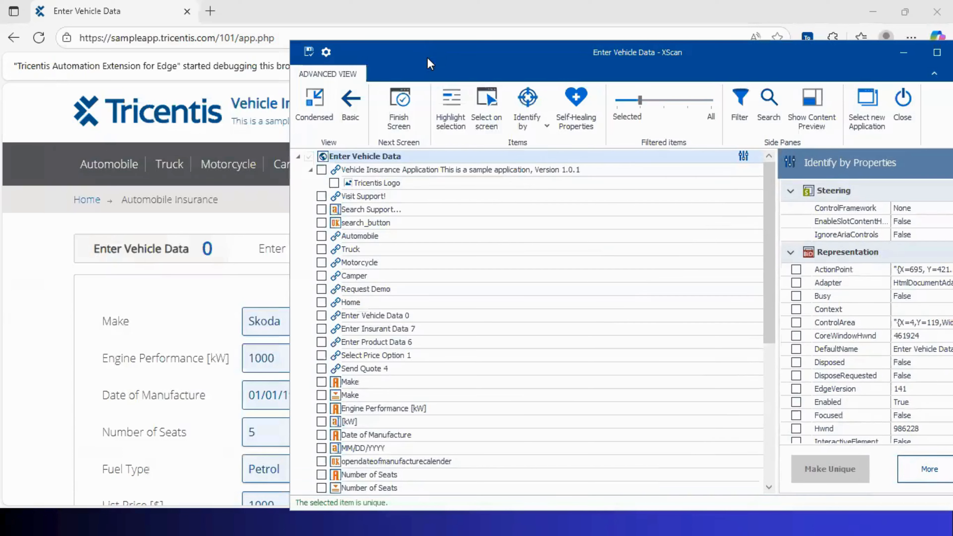
{"action": "left_click", "coordinate": [481, 123]}
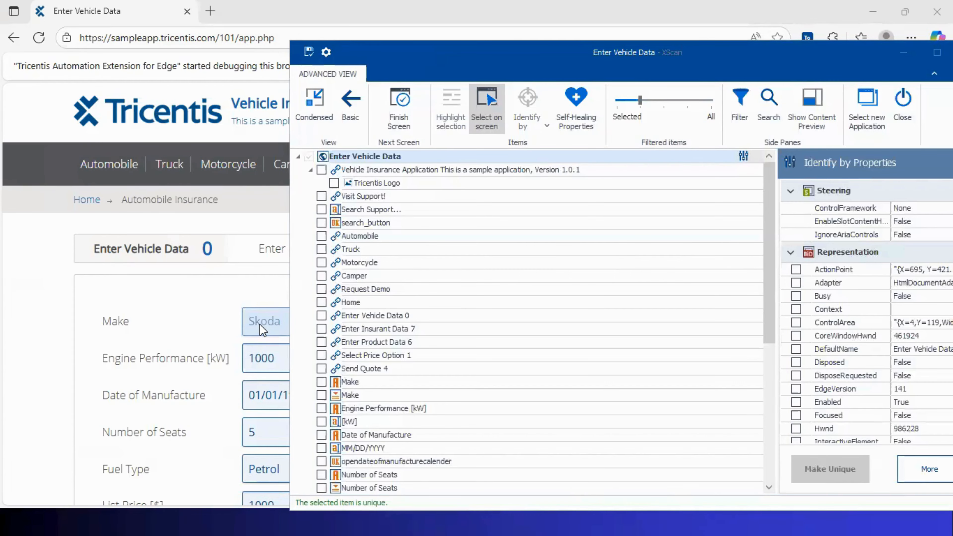
{"action": "left_click", "coordinate": [260, 324]}
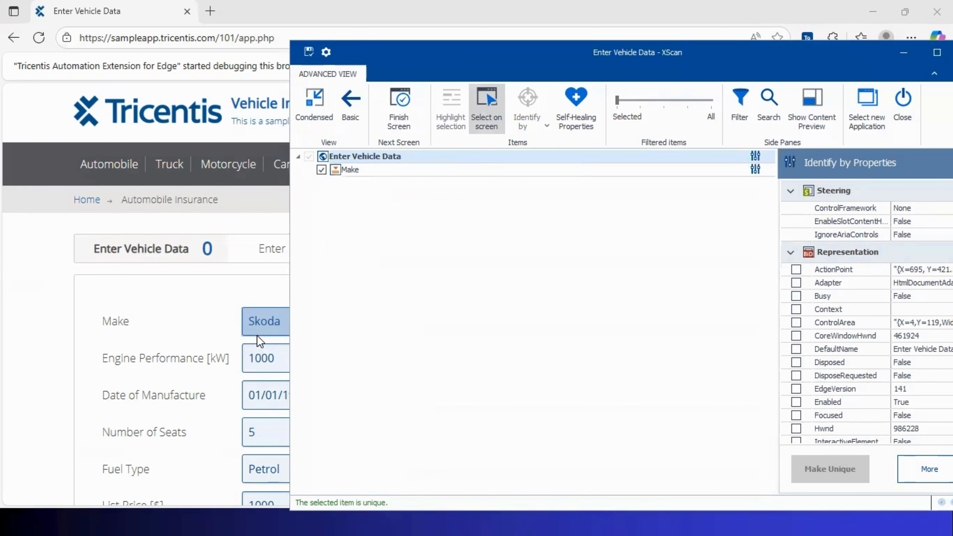
{"action": "left_click", "coordinate": [364, 173]}
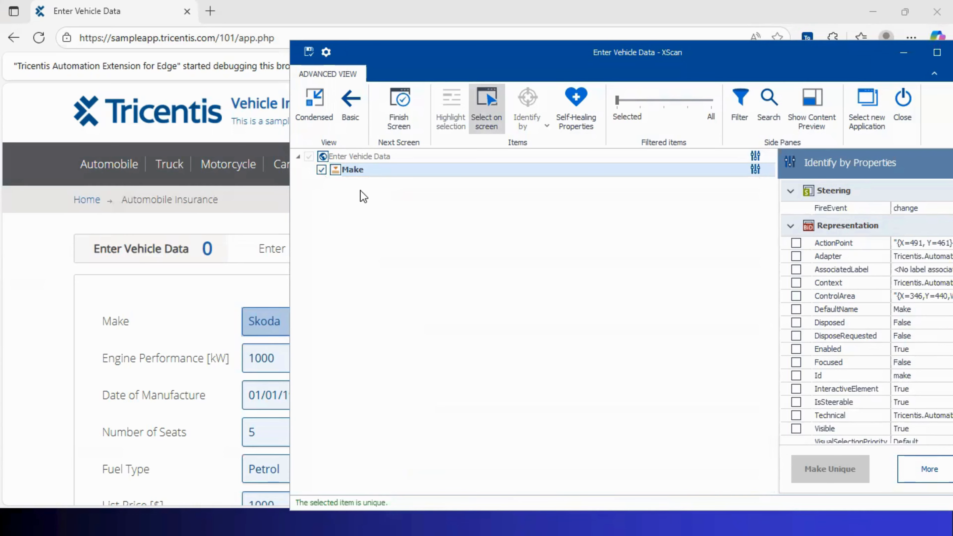
{"action": "left_click", "coordinate": [267, 364]}
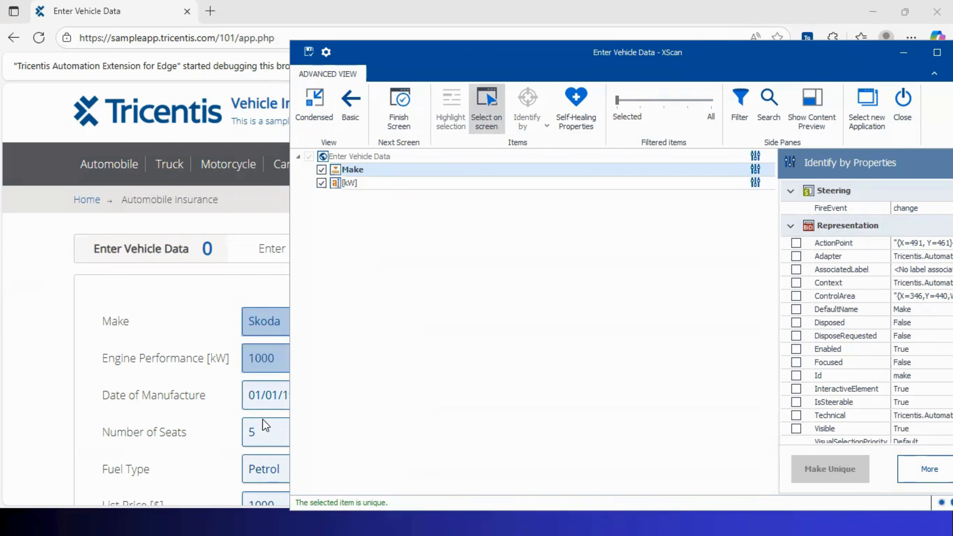
Step: Add the Date of Manufacture input field from the web form to the scanned controls
{"action": "left_click", "coordinate": [264, 402]}
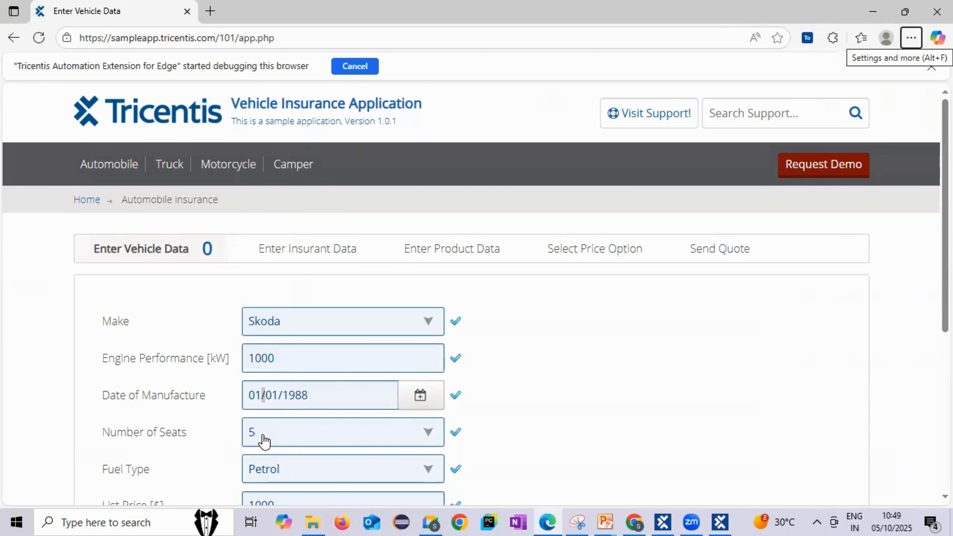
{"action": "key", "text": "alt+Tab"}
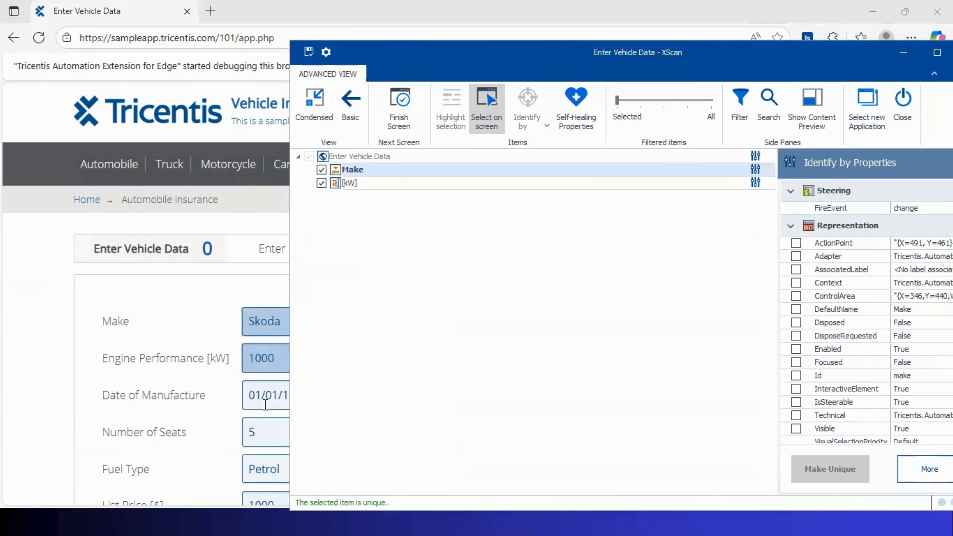
{"action": "left_click", "coordinate": [265, 405]}
{"action": "left_click_drag", "start_coordinate": [367, 409], "coordinate": [333, 404]}
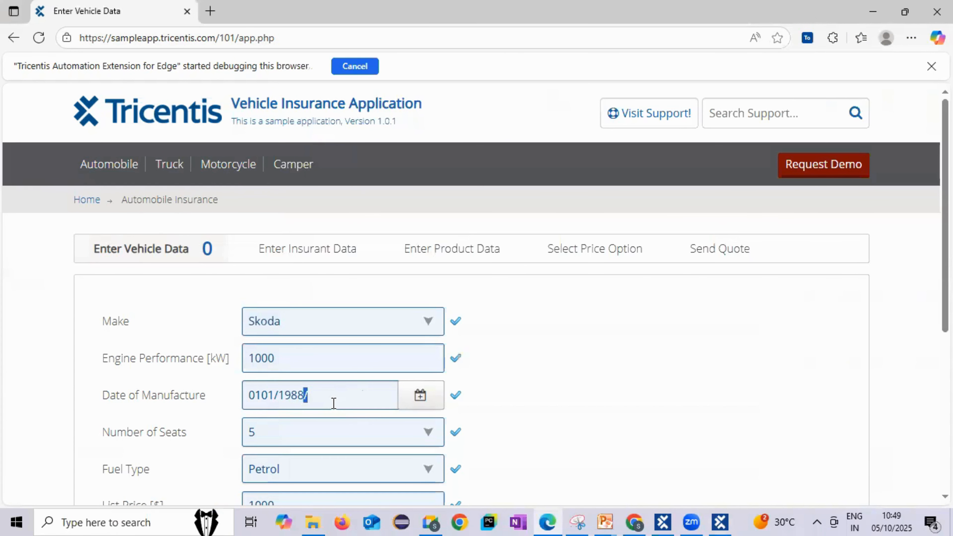
{"action": "key", "text": "alt+Tab"}
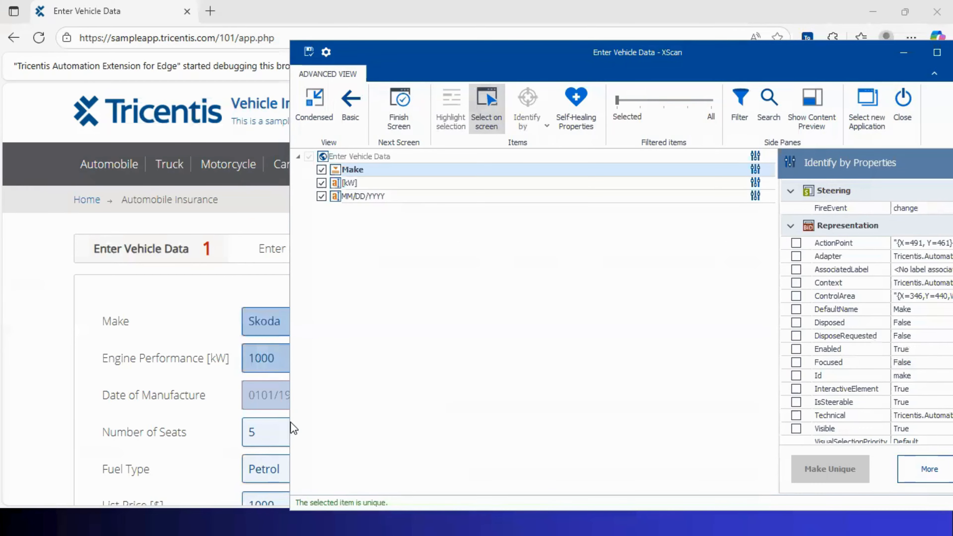
Step: Add the Number of Seats, Fuel Type and List Price fields from the web form to the scanned controls
{"action": "left_click", "coordinate": [268, 434]}
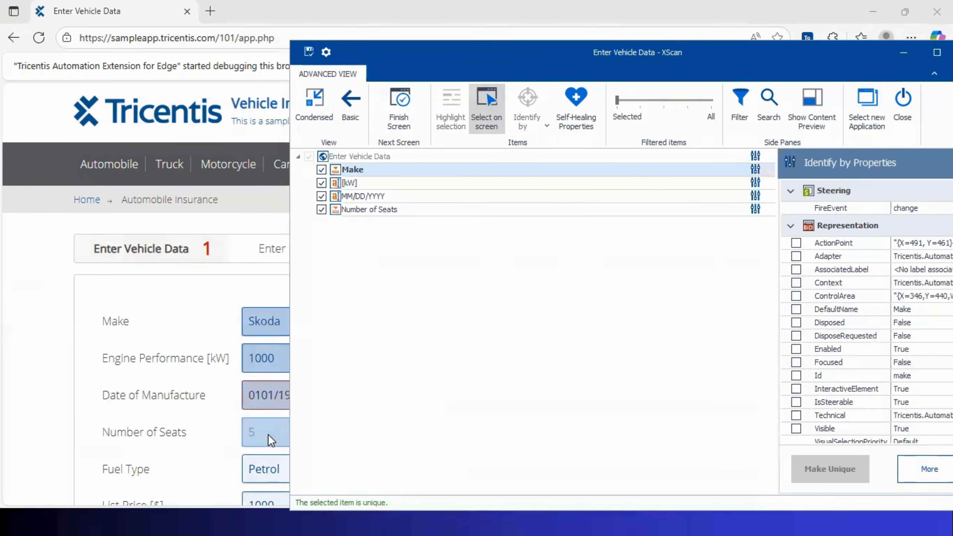
{"action": "left_click", "coordinate": [266, 468]}
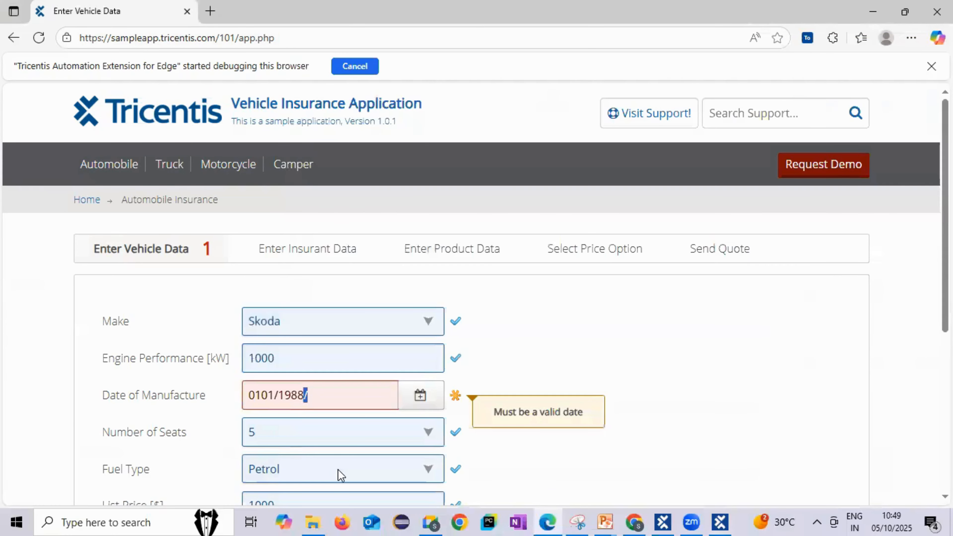
{"action": "left_click", "coordinate": [247, 495]}
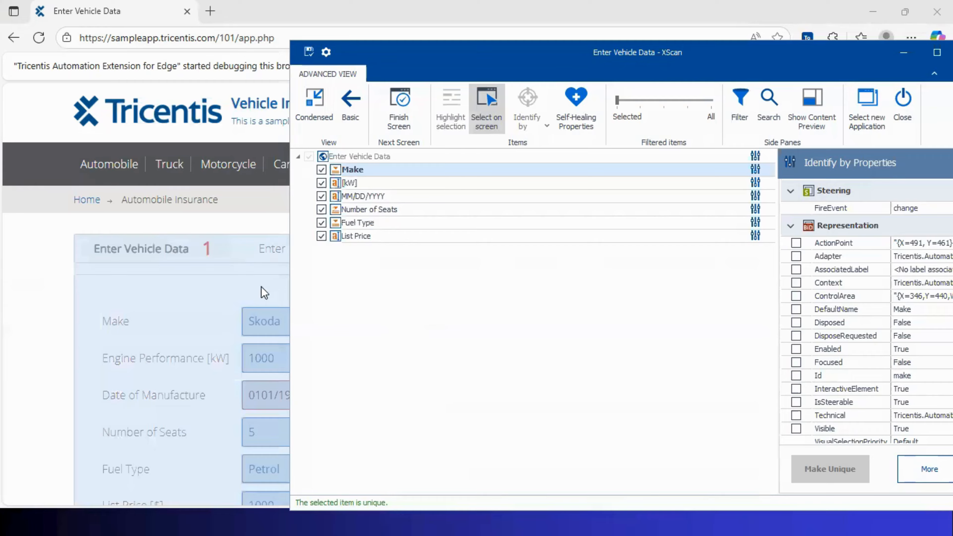
Step: Using XScan's condensed view, add License Plate Number, Annual Mileage and the Next button at the form's end to the selection
{"action": "left_click", "coordinate": [898, 44]}
{"action": "left_click", "coordinate": [903, 52]}
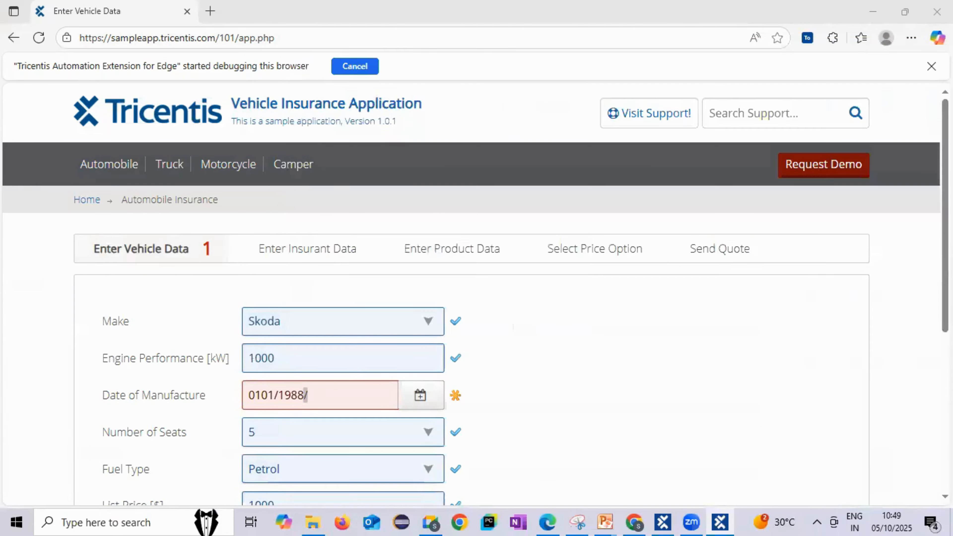
{"action": "scroll", "coordinate": [476, 294], "scroll_direction": "down", "scroll_amount": 5}
{"action": "key", "text": "alt+Tab"}
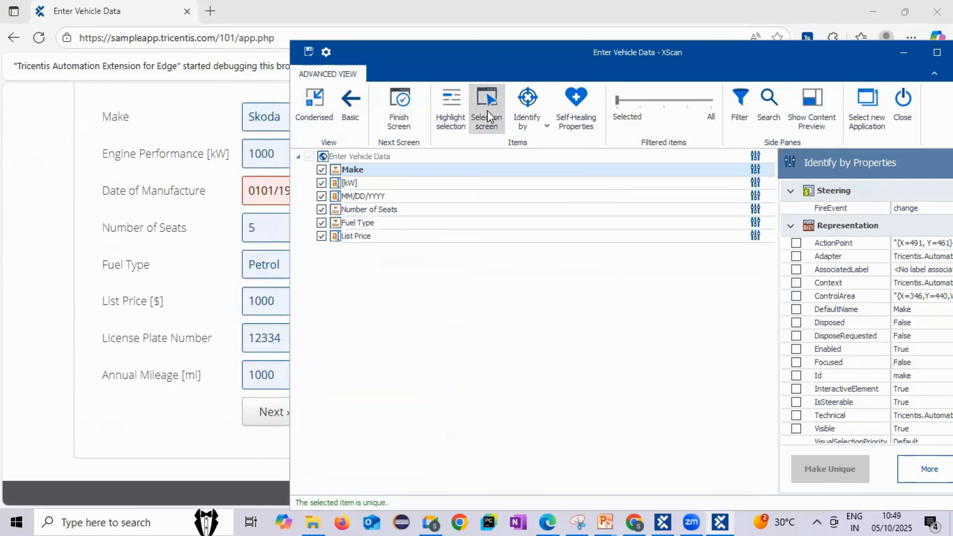
{"action": "left_click", "coordinate": [487, 111]}
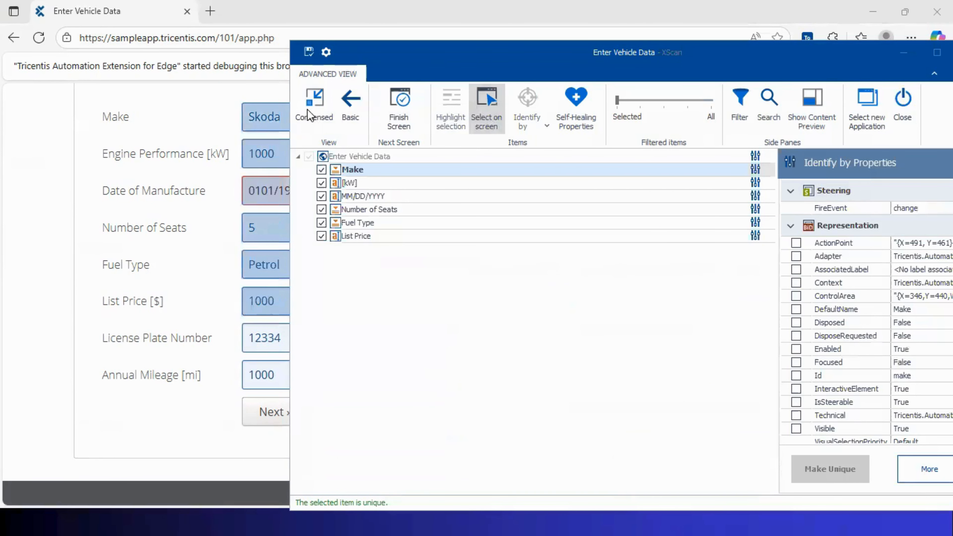
{"action": "left_click", "coordinate": [307, 109]}
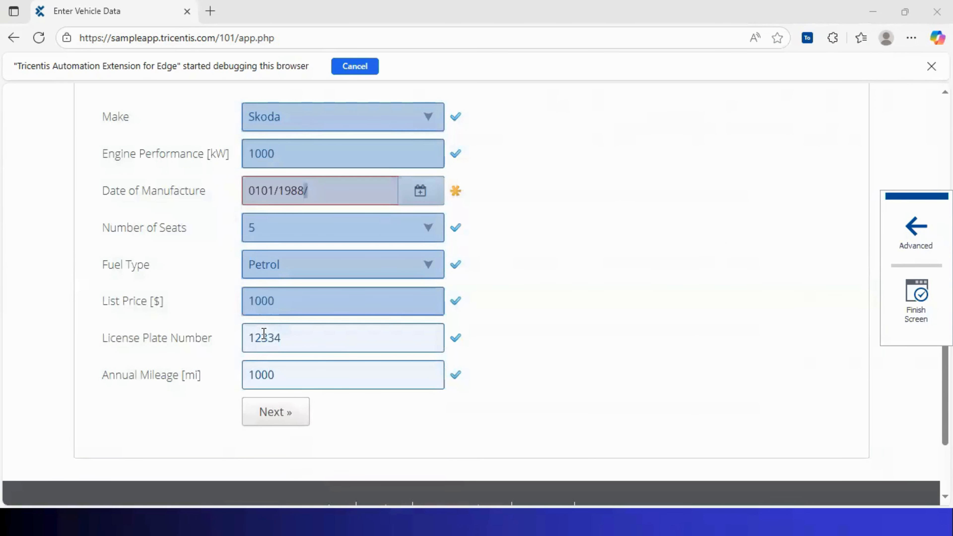
{"action": "left_click", "coordinate": [285, 338]}
{"action": "left_click", "coordinate": [282, 377]}
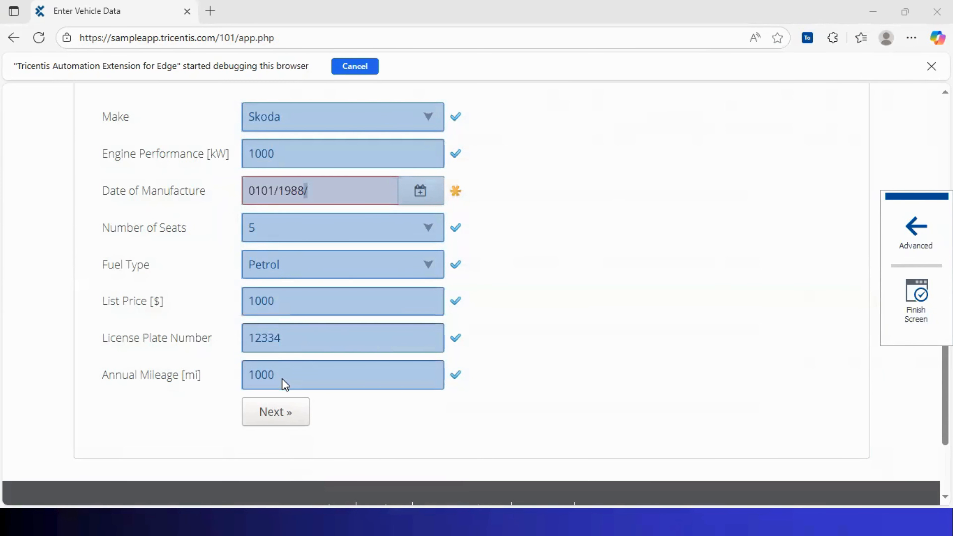
{"action": "left_click", "coordinate": [269, 417]}
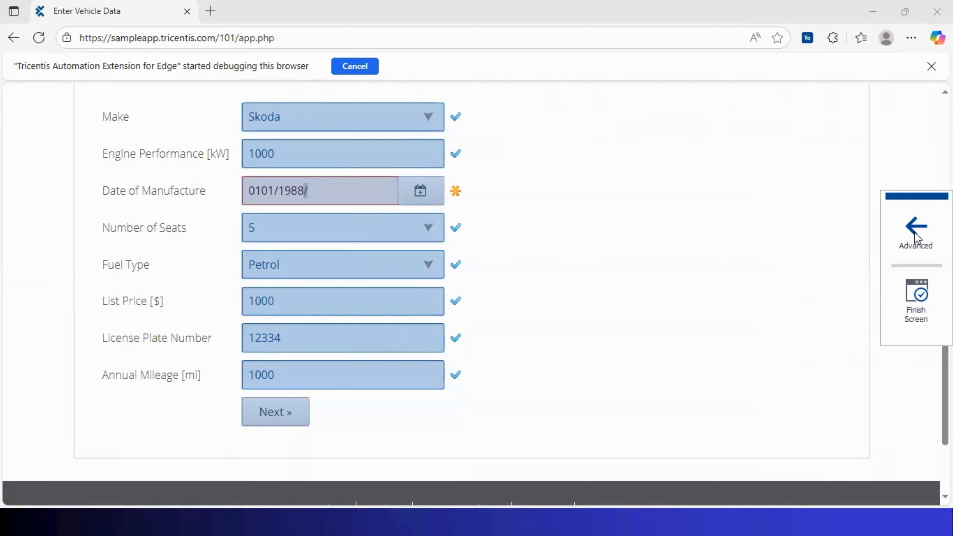
Step: Deselect the License Plate Number field, return to the advanced view and remove the DIV container from the selection
{"action": "left_click", "coordinate": [339, 340]}
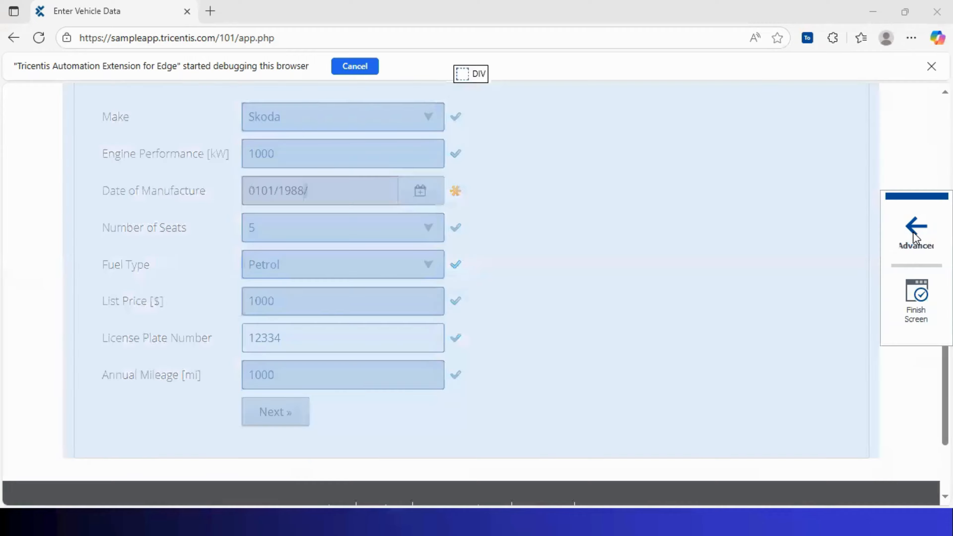
{"action": "left_click", "coordinate": [914, 230]}
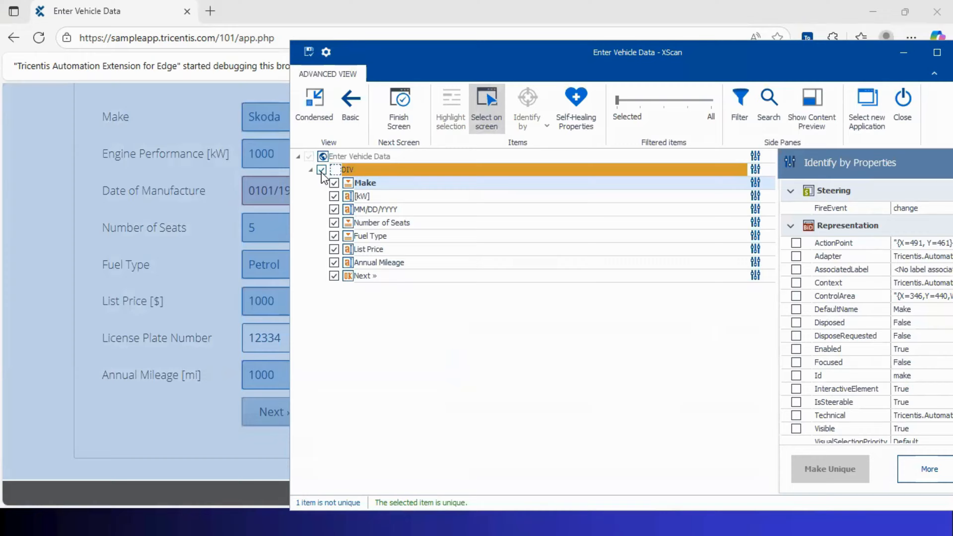
{"action": "left_click", "coordinate": [321, 170]}
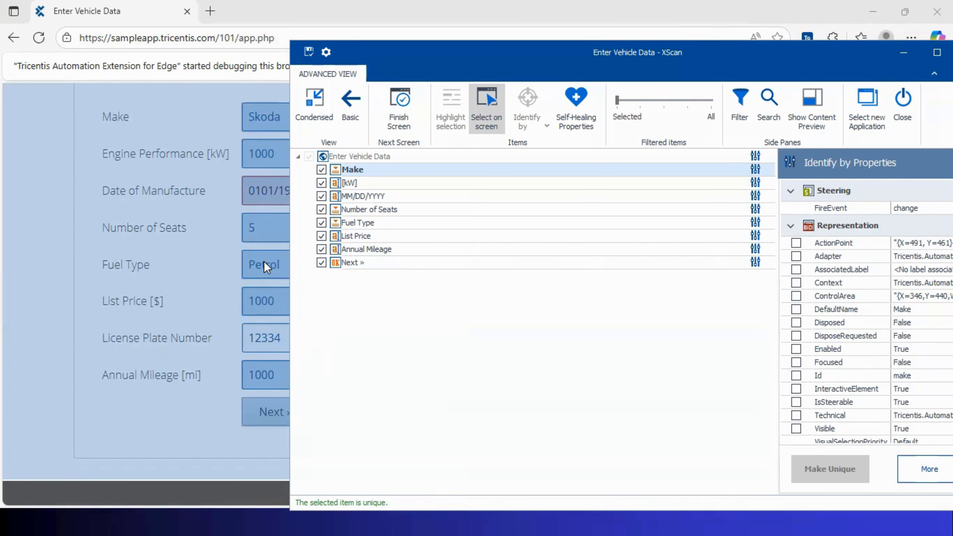
Step: Open the names of the Number of Seats, [kW] and MM/DD/YYYY controls for editing
{"action": "double_click", "coordinate": [408, 210]}
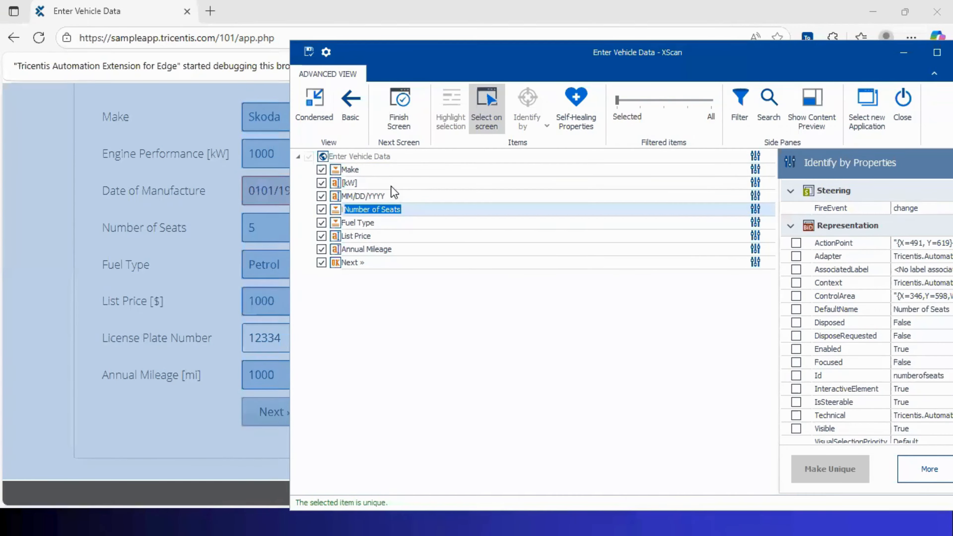
{"action": "double_click", "coordinate": [369, 184]}
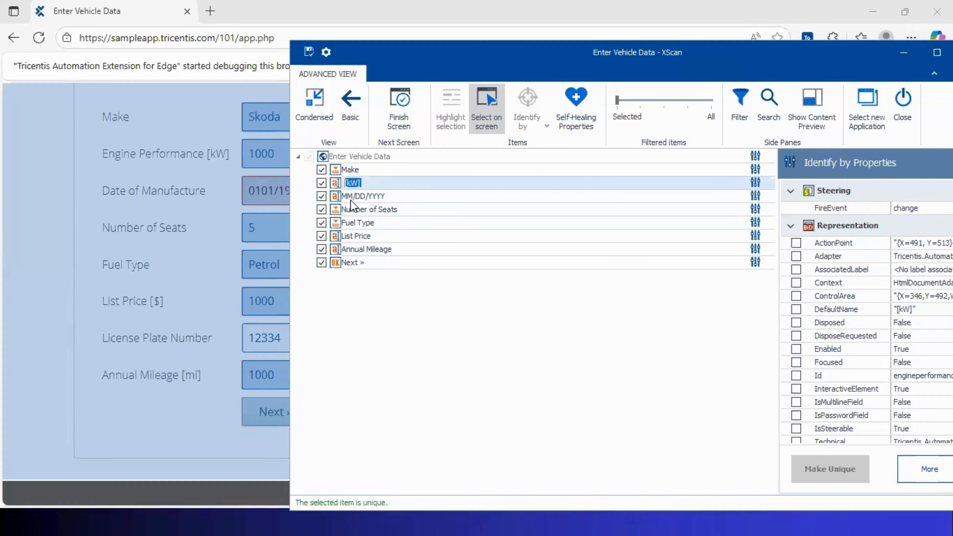
{"action": "double_click", "coordinate": [362, 199]}
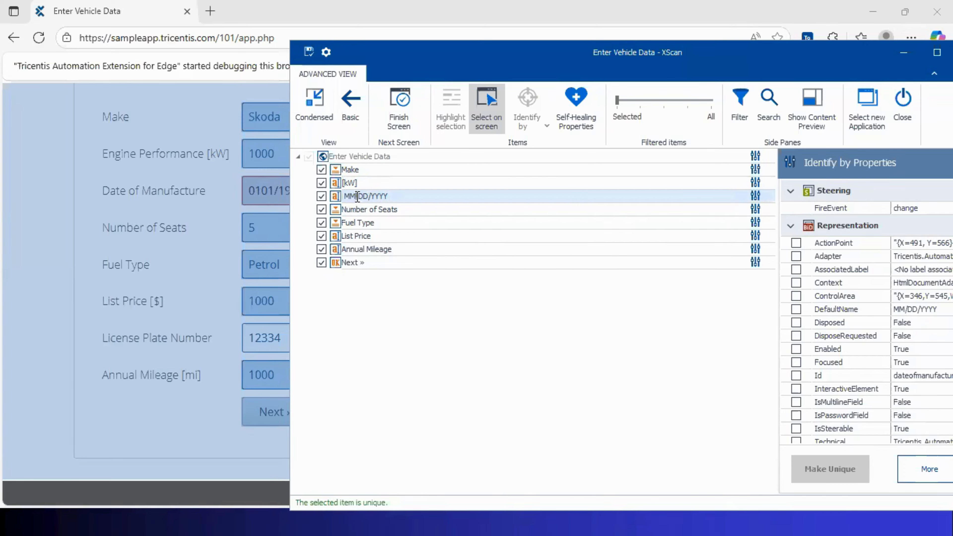
{"action": "left_click", "coordinate": [364, 182]}
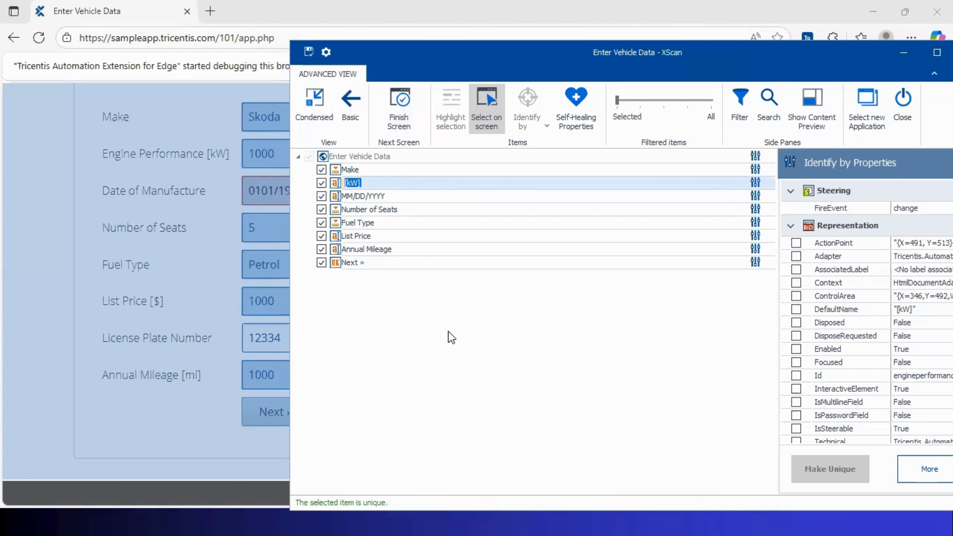
Step: Turn off on-screen selection and highlight the [kW] control on the web page
{"action": "left_click", "coordinate": [369, 183]}
{"action": "left_click", "coordinate": [484, 129]}
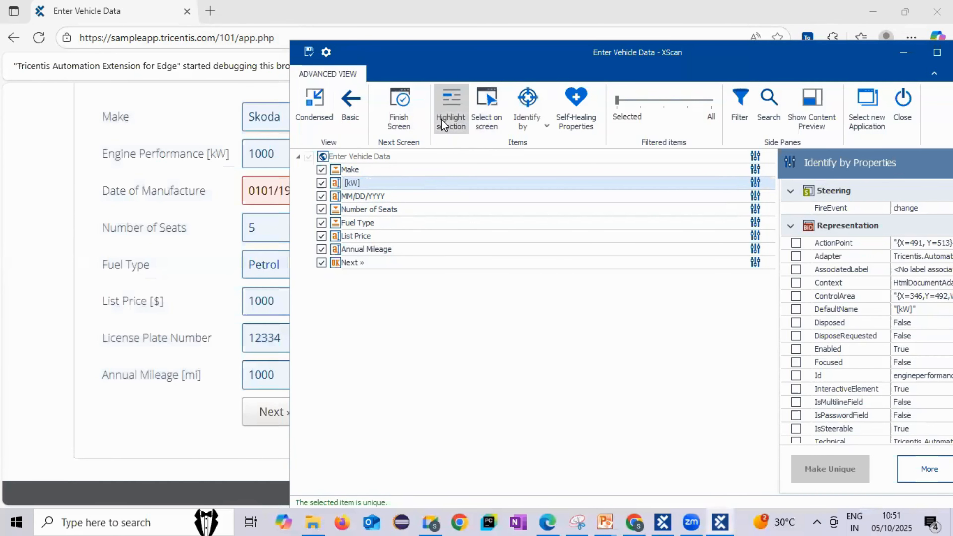
{"action": "left_click", "coordinate": [441, 119]}
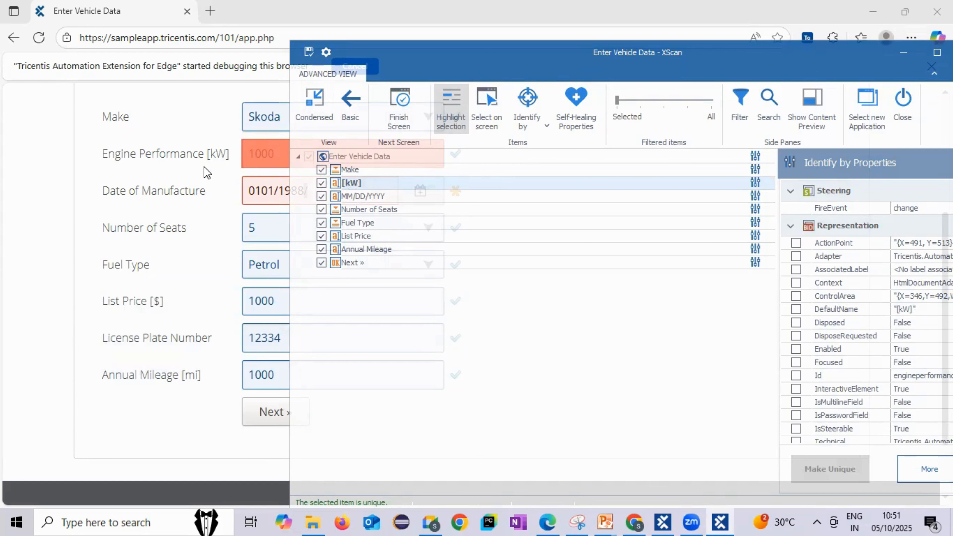
Step: Rename the [kW] control as Engine Performance and the MM/DD/YYYY control as Date of Manufacture
{"action": "left_click", "coordinate": [359, 184]}
{"action": "type", "text": "Enginere"}
{"action": "key", "text": "BackSpace"}
{"action": "key", "text": "BackSpace"}
{"action": "type", "text": "Performance"}
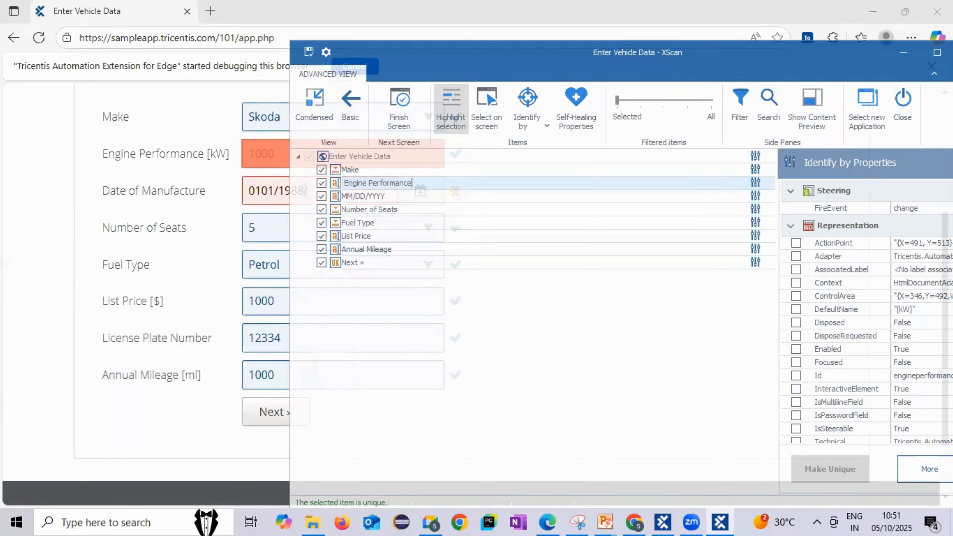
{"action": "double_click", "coordinate": [394, 197]}
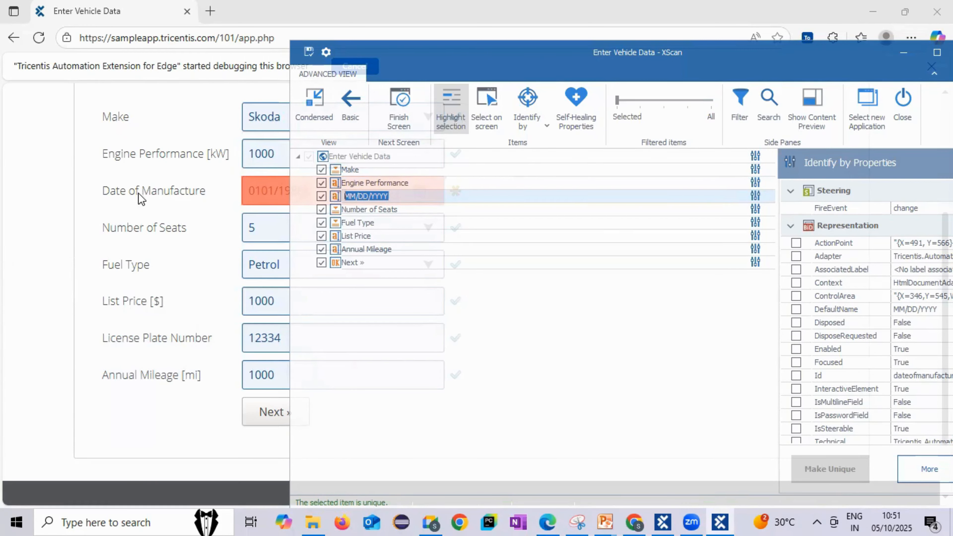
{"action": "type", "text": "Date of Manufacture"}
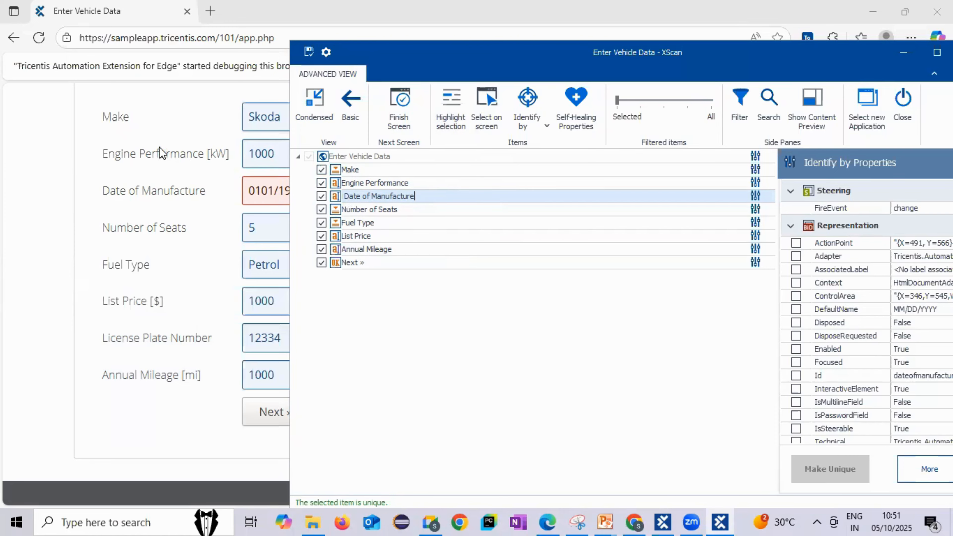
Step: Maximize XScan, remove the technical Id from the Make control's identifying properties, and restore it
{"action": "left_click", "coordinate": [363, 172]}
{"action": "left_click", "coordinate": [937, 52]}
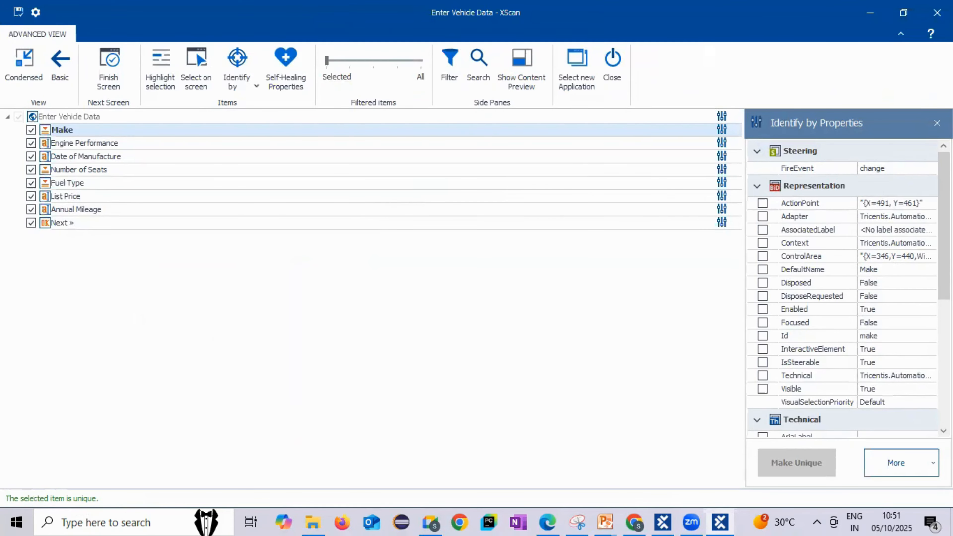
{"action": "scroll", "coordinate": [845, 290], "scroll_direction": "down", "scroll_amount": 5}
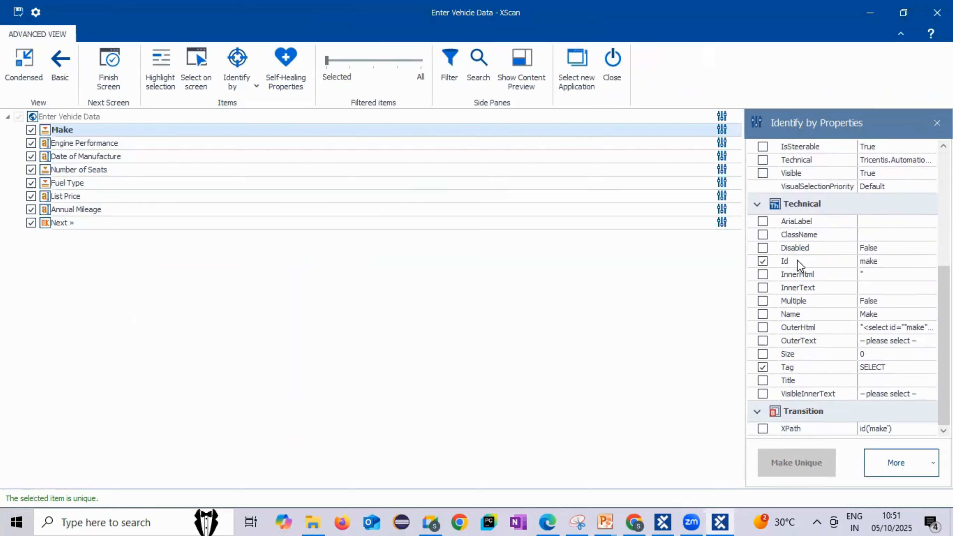
{"action": "left_click", "coordinate": [763, 262]}
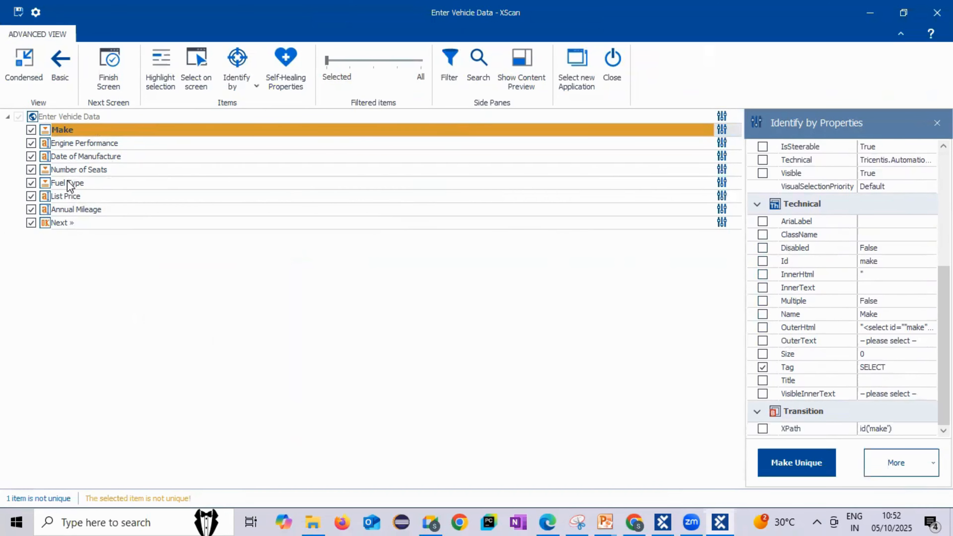
{"action": "left_click", "coordinate": [763, 262]}
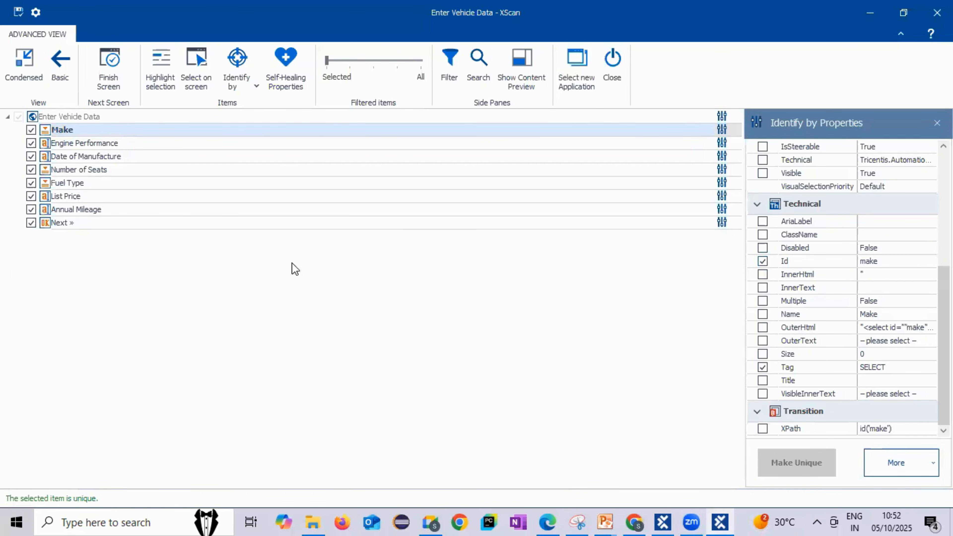
Step: Rename the root item as "Vehicle Insurance | Enter Vehicle Data" and save the module
{"action": "left_click", "coordinate": [139, 116]}
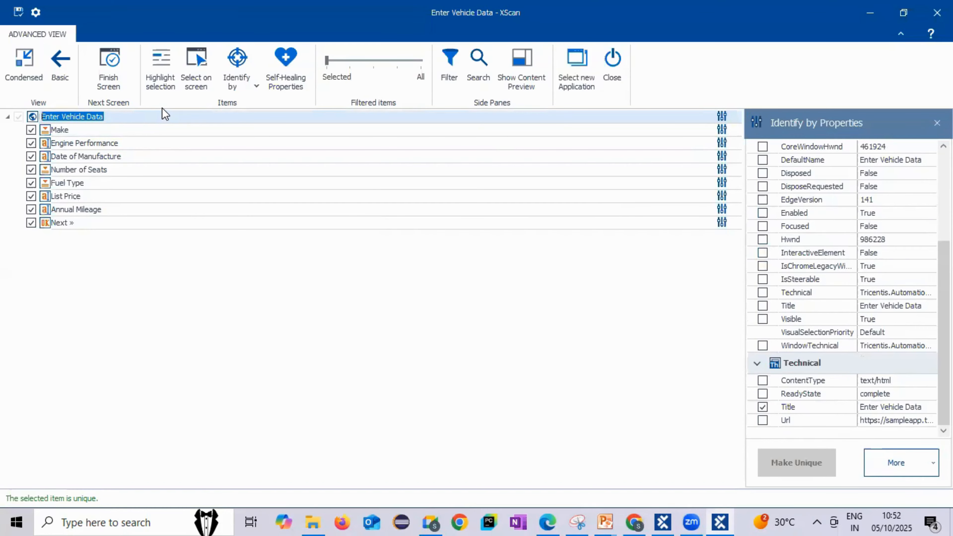
{"action": "type", "text": "Vehi"}
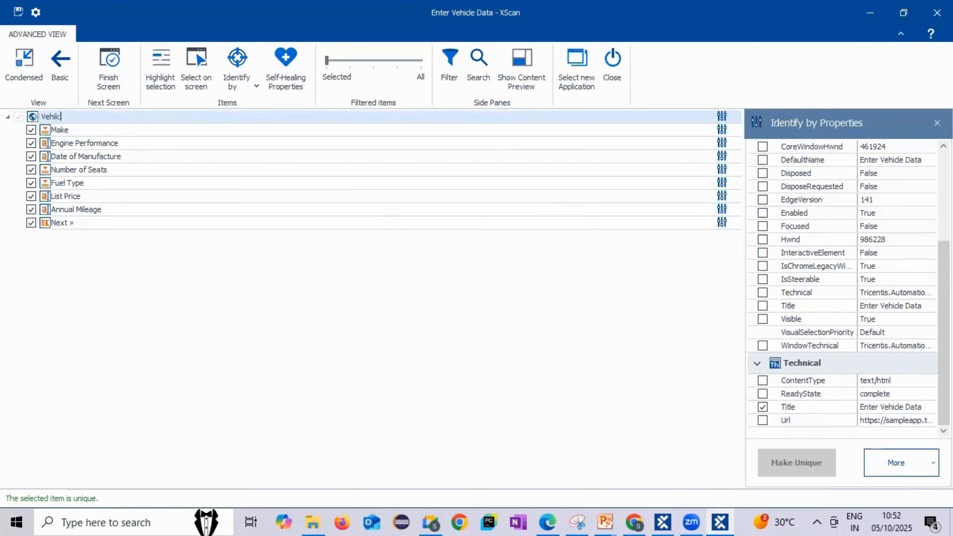
{"action": "type", "text": "cle Insurance | Enter Vehicle Data"}
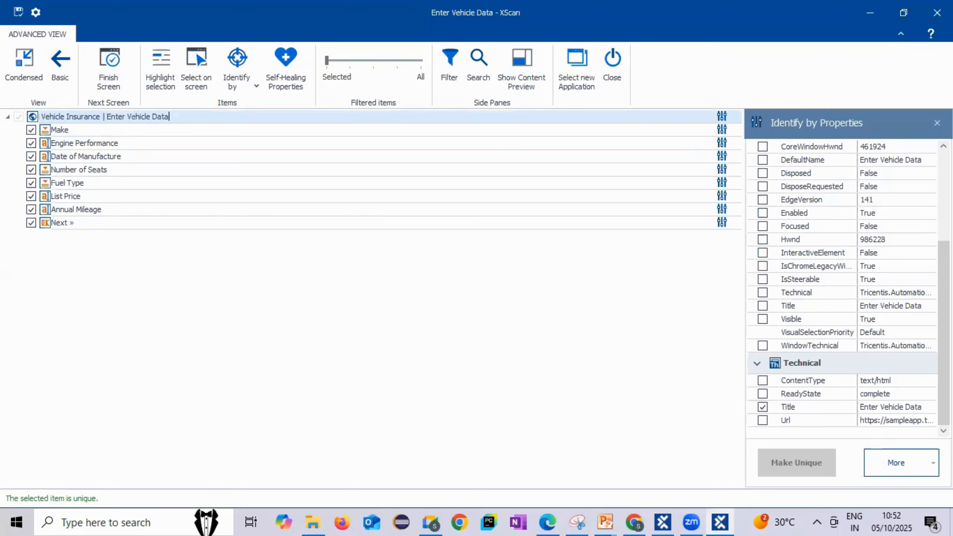
{"action": "left_click", "coordinate": [33, 118]}
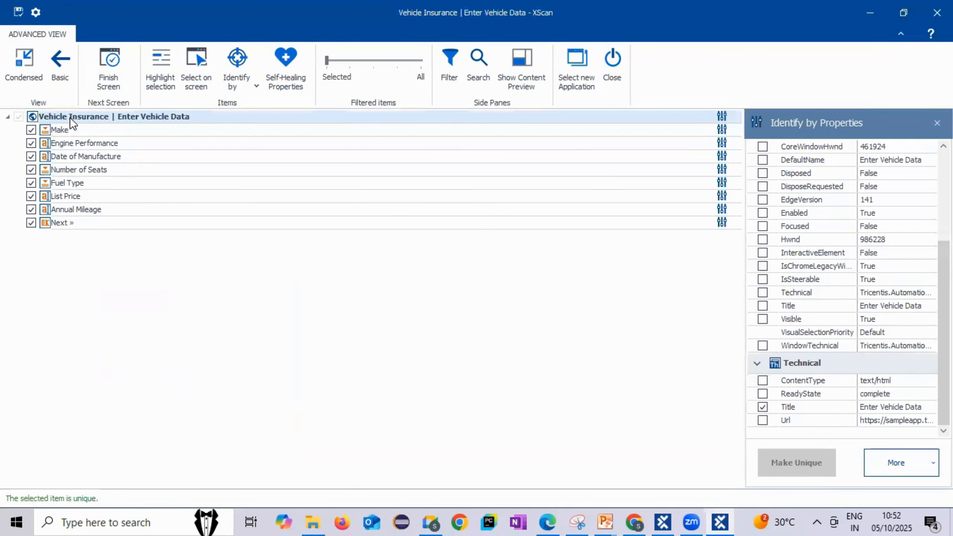
{"action": "left_click", "coordinate": [22, 12]}
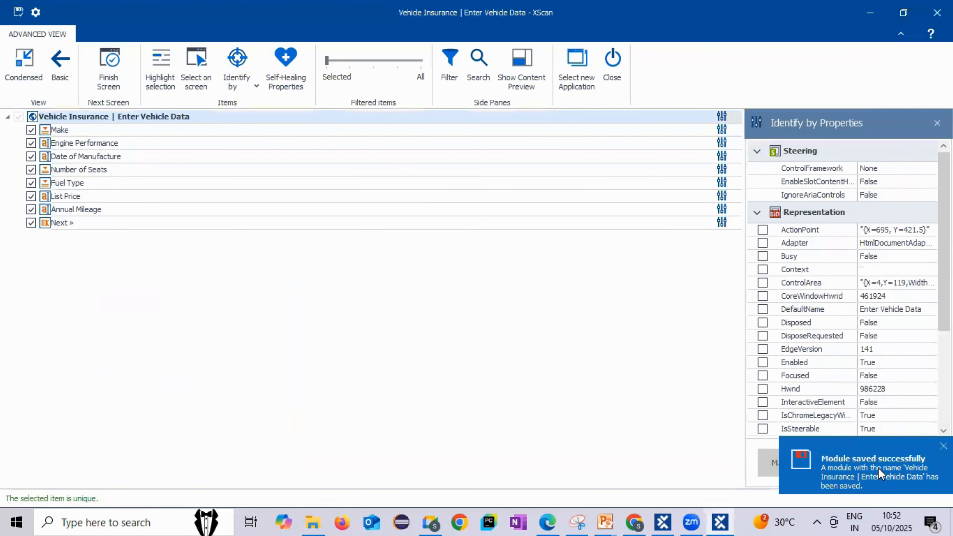
Step: Advance the insurance form in Edge to Enter Insurant Data and scan that page as a new application in XScan
{"action": "left_click", "coordinate": [592, 75]}
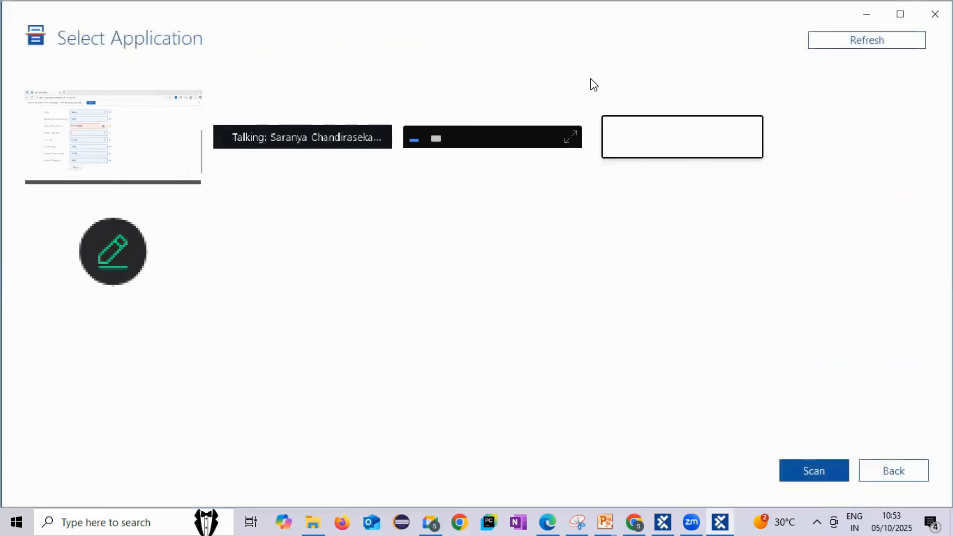
{"action": "left_click", "coordinate": [870, 15]}
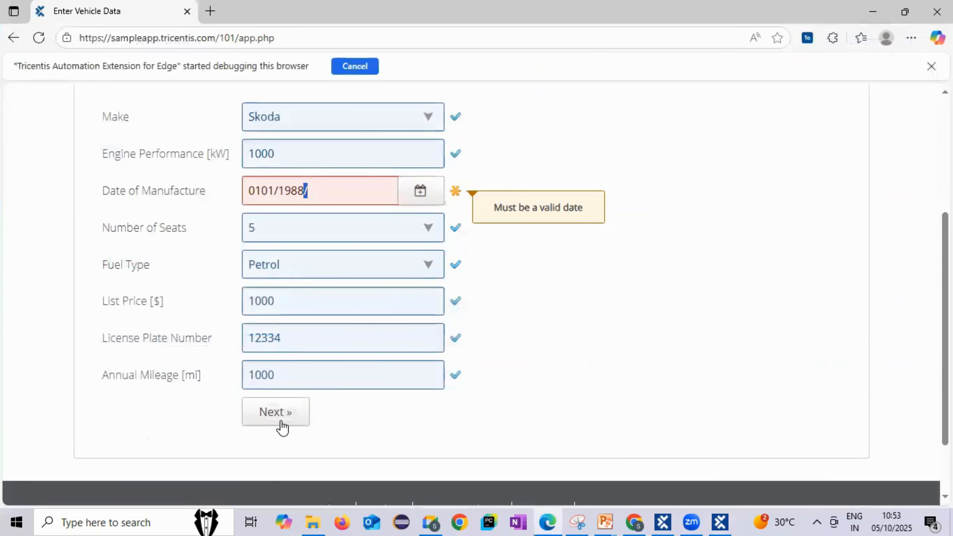
{"action": "left_click", "coordinate": [278, 413]}
{"action": "scroll", "coordinate": [515, 441], "scroll_direction": "up", "scroll_amount": 5}
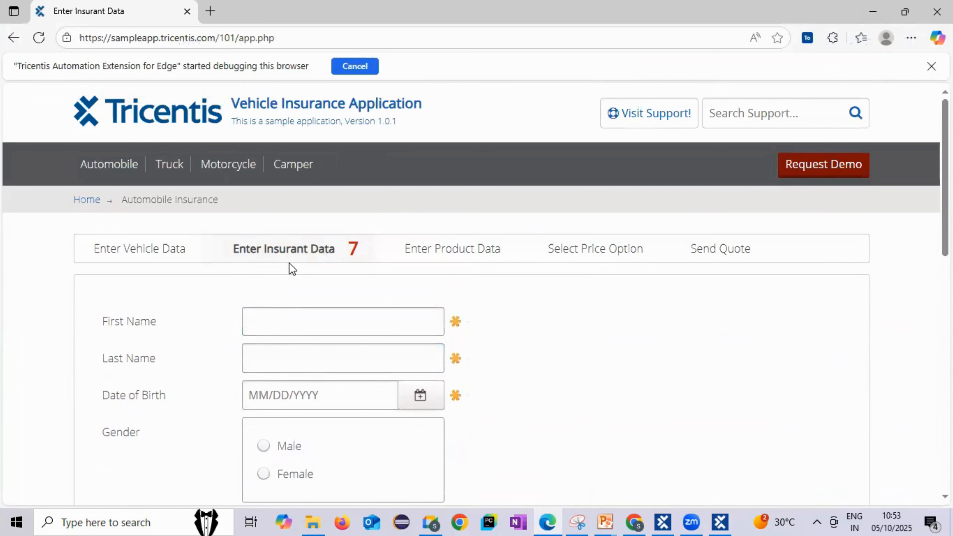
{"action": "key", "text": "alt+Tab"}
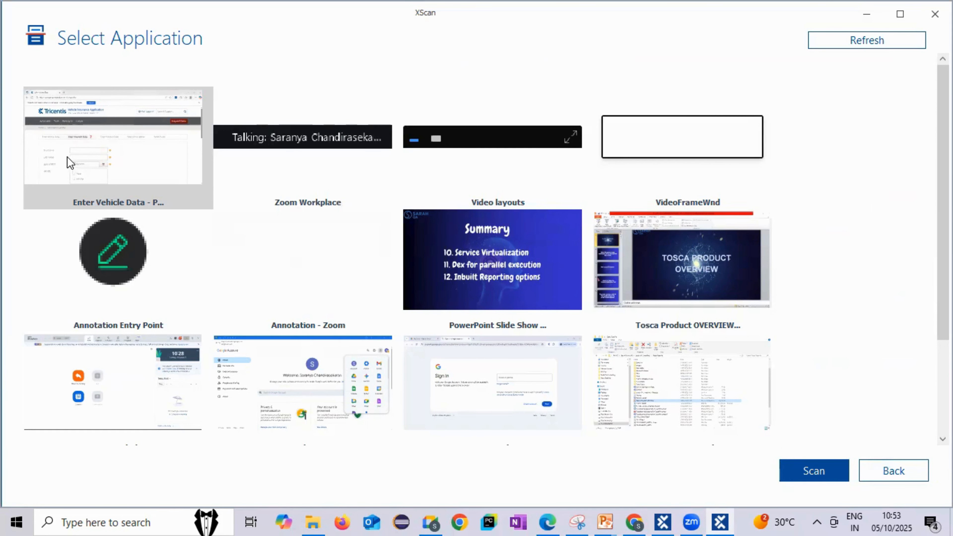
{"action": "left_click", "coordinate": [816, 472]}
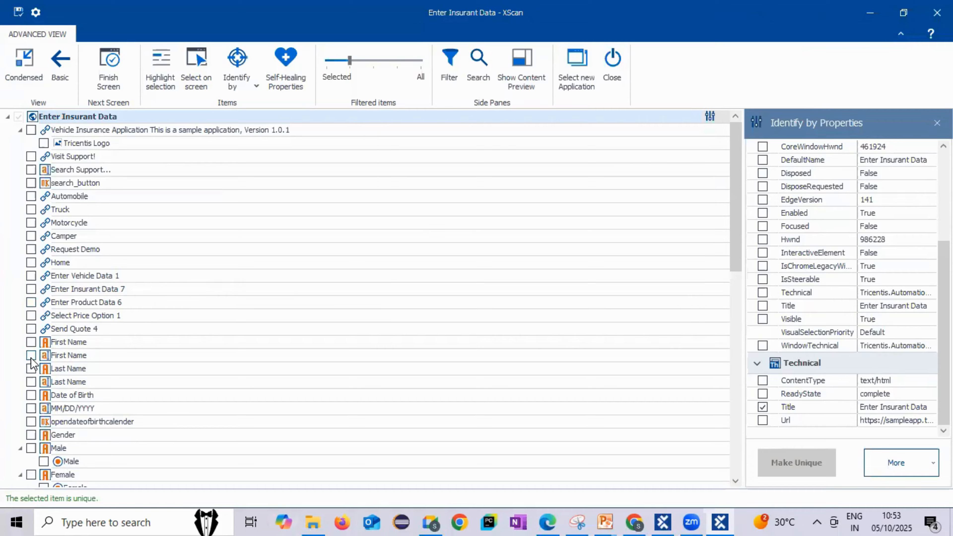
Step: Add the First Name and Last Name text boxes to the selection and pick the Date of Birth field on the web page
{"action": "left_click", "coordinate": [30, 368]}
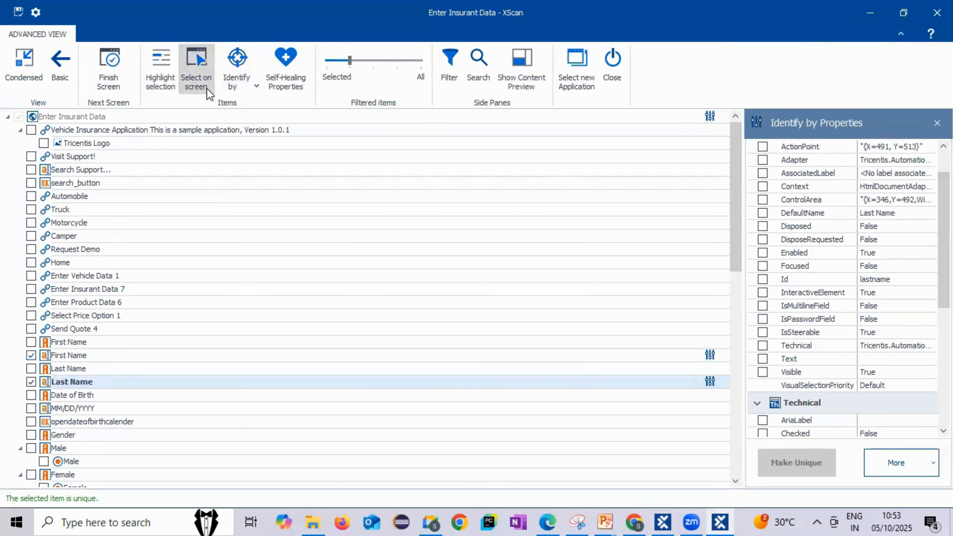
{"action": "left_click", "coordinate": [206, 88]}
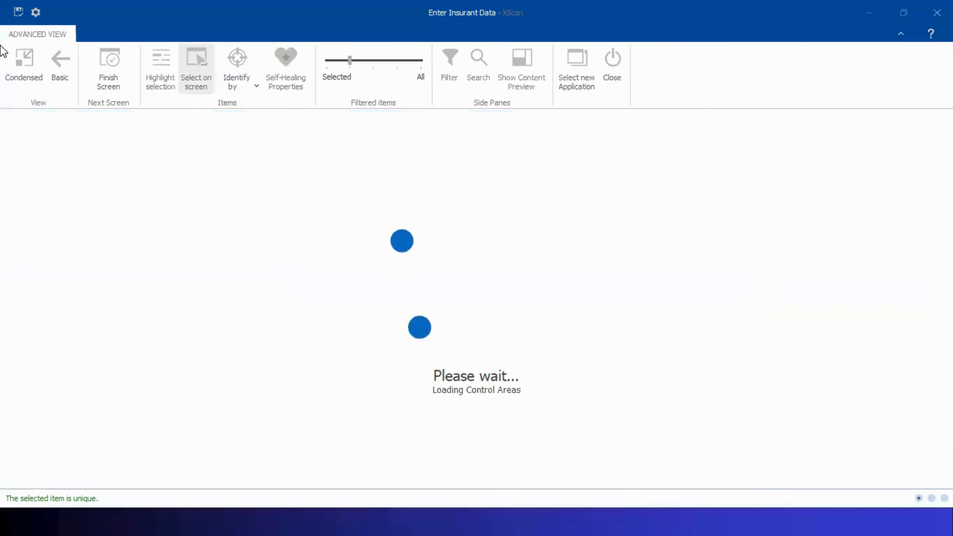
{"action": "left_click", "coordinate": [30, 77]}
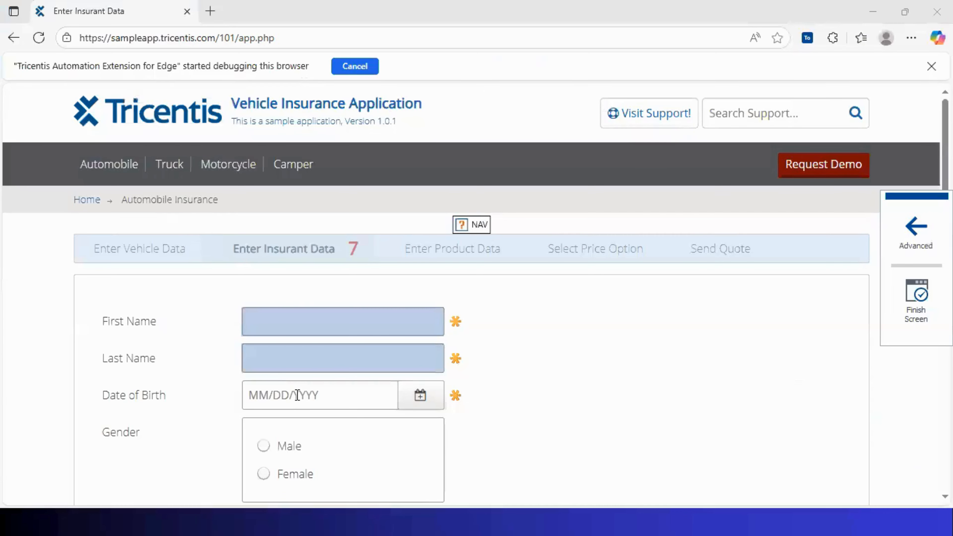
{"action": "left_click", "coordinate": [297, 394]}
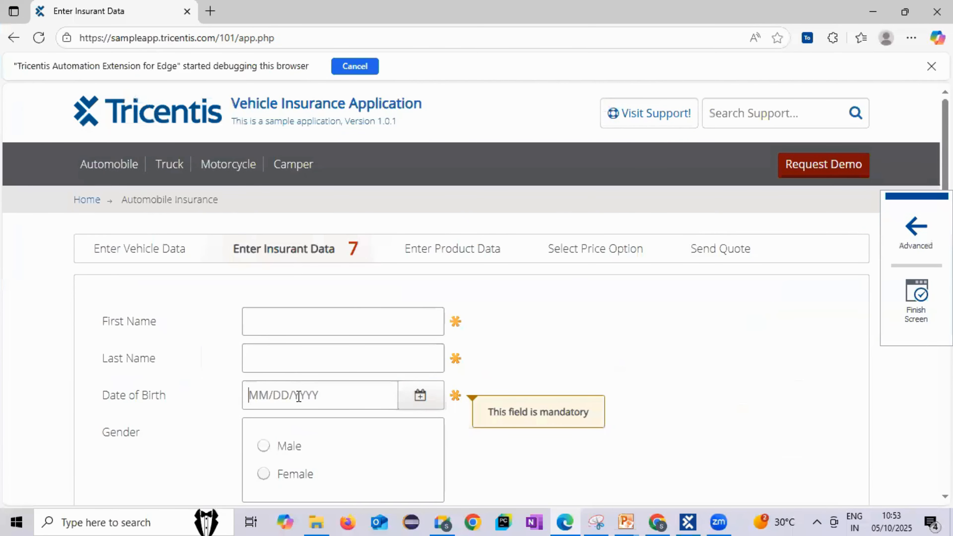
Step: Pick Male, Female, Street Address, Country, Zip Code, City, Occupation, Speeding, Website and Next on the page, and return to the advanced view
{"action": "scroll", "coordinate": [298, 396], "scroll_direction": "down", "scroll_amount": 2}
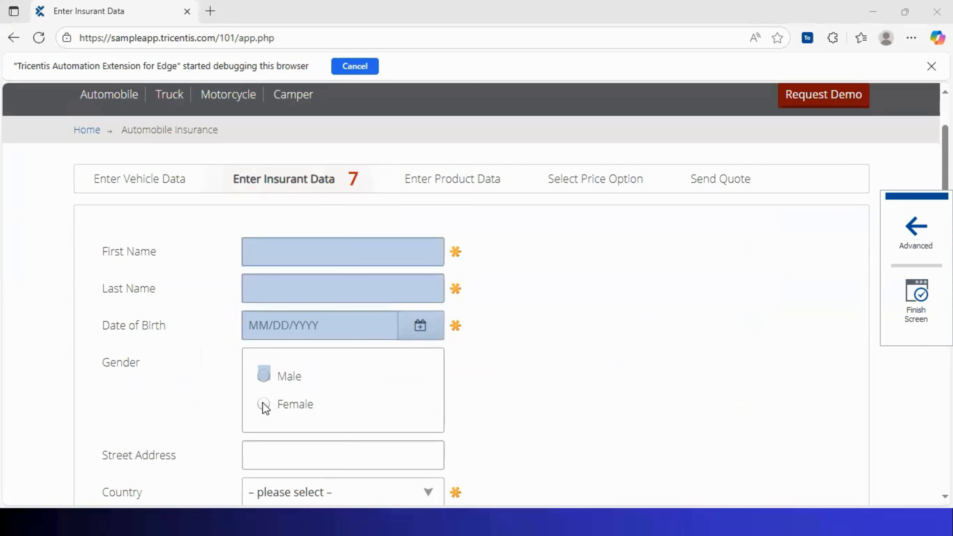
{"action": "scroll", "coordinate": [141, 418], "scroll_direction": "down", "scroll_amount": 8}
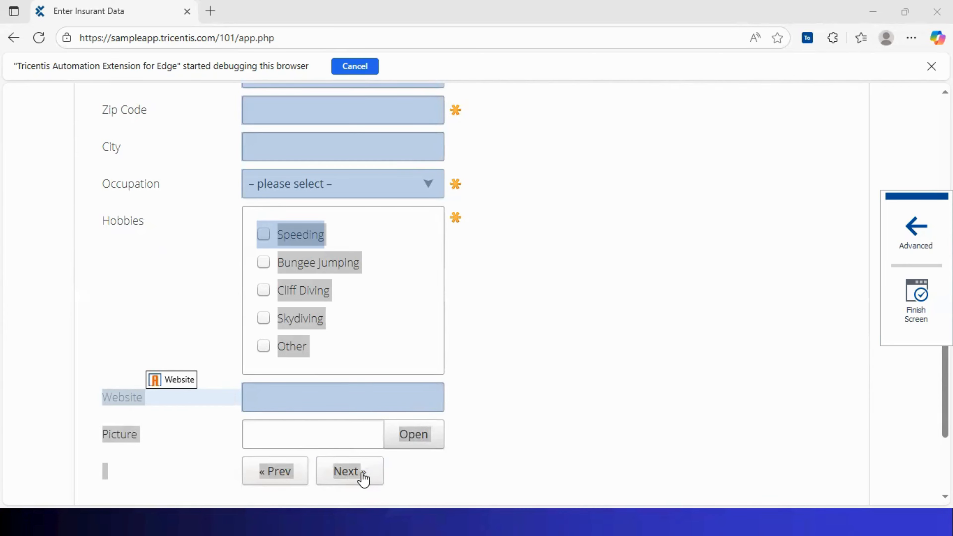
{"action": "left_click_drag", "start_coordinate": [363, 479], "coordinate": [919, 236]}
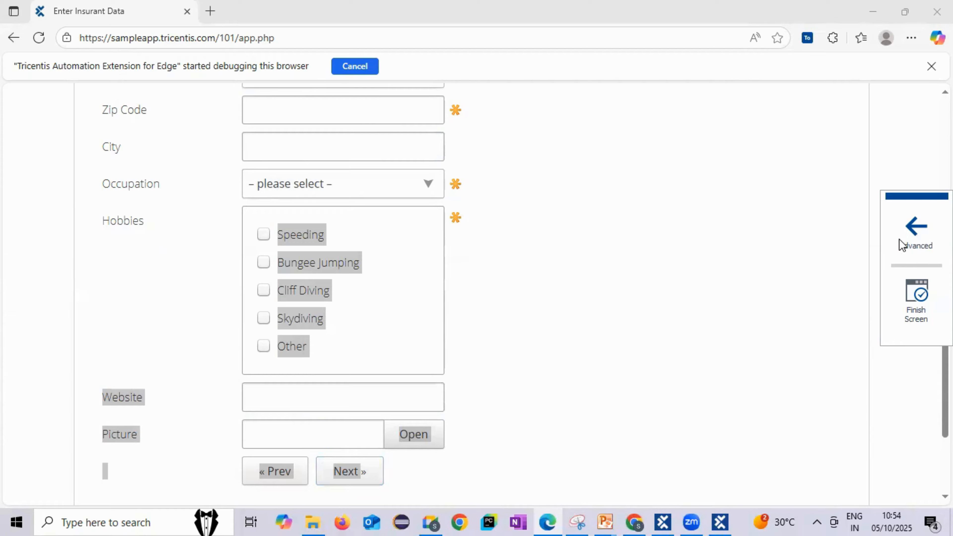
{"action": "left_click", "coordinate": [268, 236]}
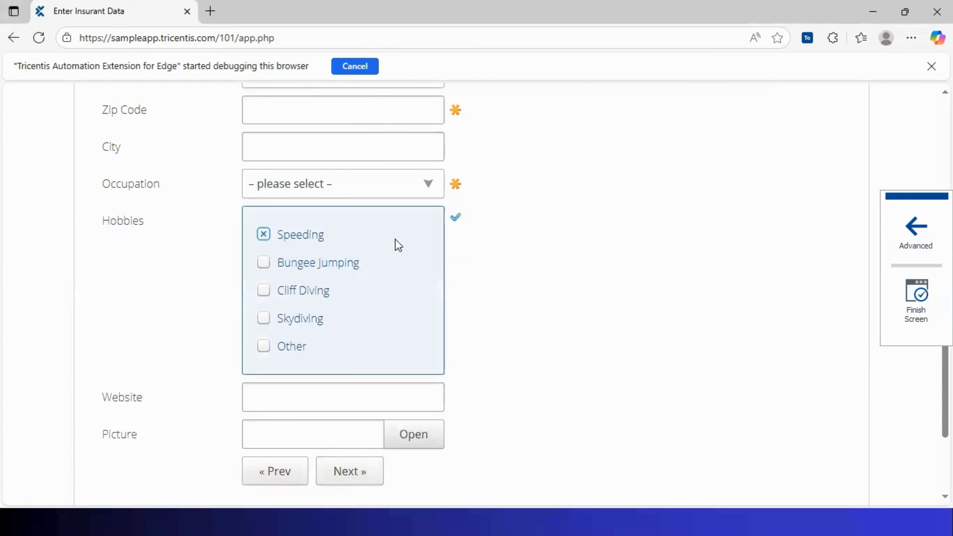
{"action": "left_click", "coordinate": [916, 242]}
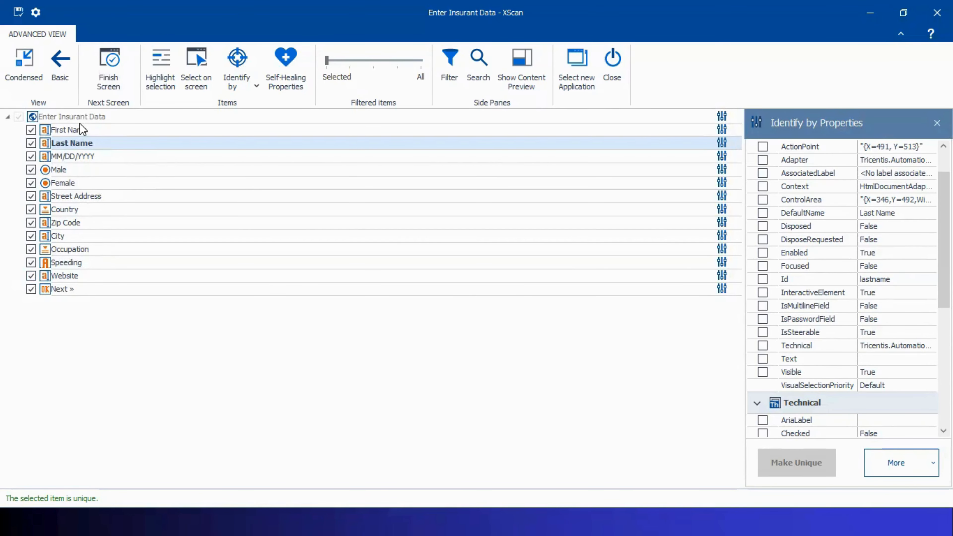
Step: Shrink the XScan window and highlight the MM/DD/YYYY control on the Enter Insurant Data page
{"action": "double_click", "coordinate": [84, 156]}
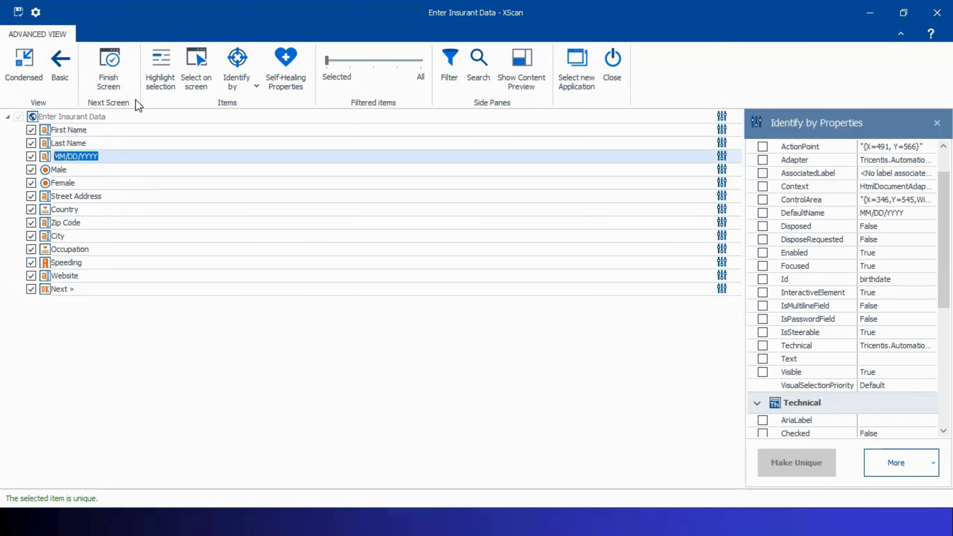
{"action": "left_click", "coordinate": [155, 84]}
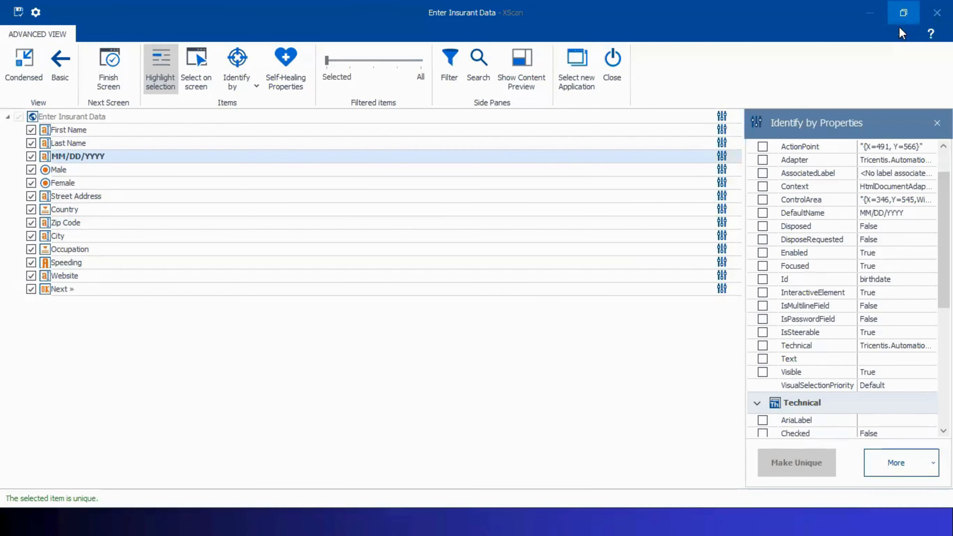
{"action": "double_click", "coordinate": [99, 14]}
{"action": "left_click", "coordinate": [874, 269]}
{"action": "key", "text": "alt+Tab"}
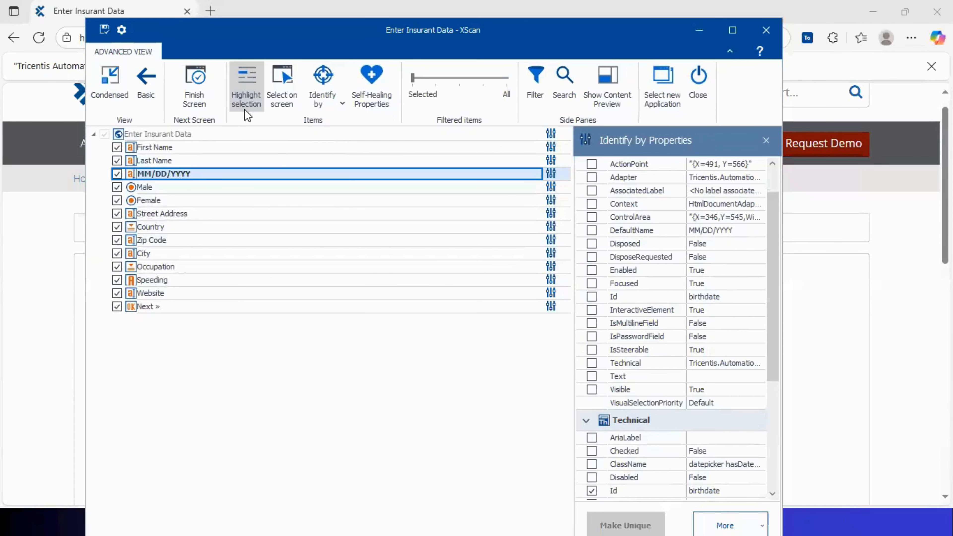
{"action": "left_click", "coordinate": [244, 96]}
{"action": "left_click", "coordinate": [187, 167]}
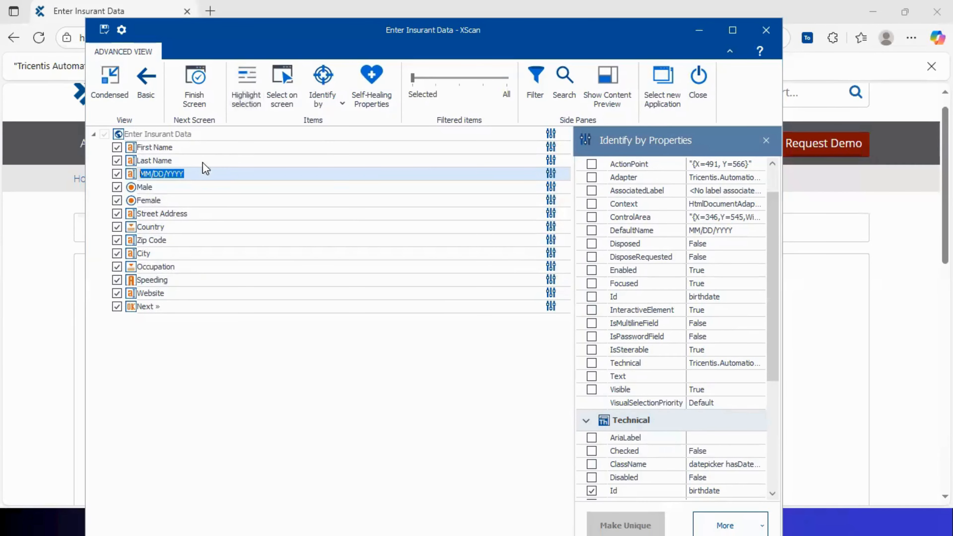
{"action": "left_click", "coordinate": [240, 84]}
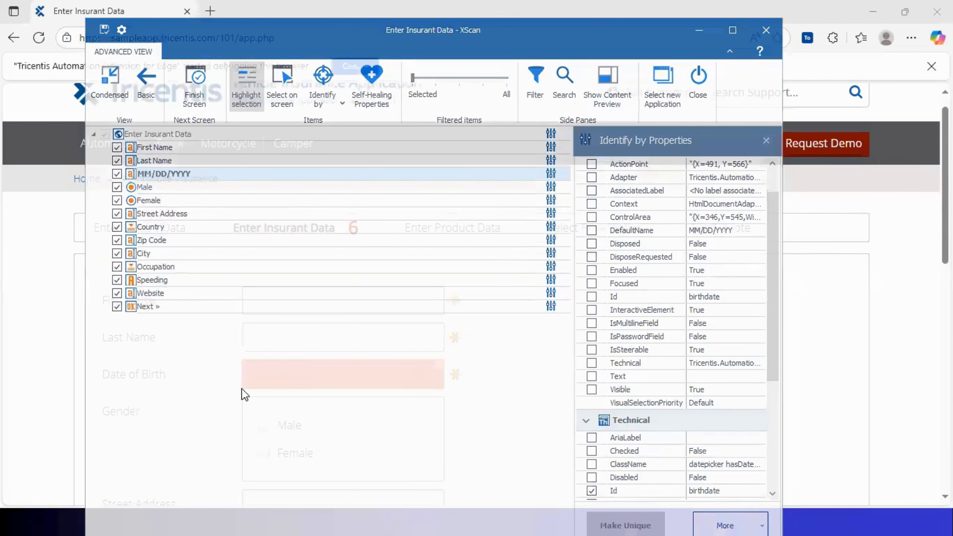
Step: Rename the MM/DD/YYYY control of the insurant form as Date Of Birth
{"action": "left_click", "coordinate": [166, 178]}
{"action": "type", "text": "Date Of Birth"}
{"action": "left_click", "coordinate": [177, 258]}
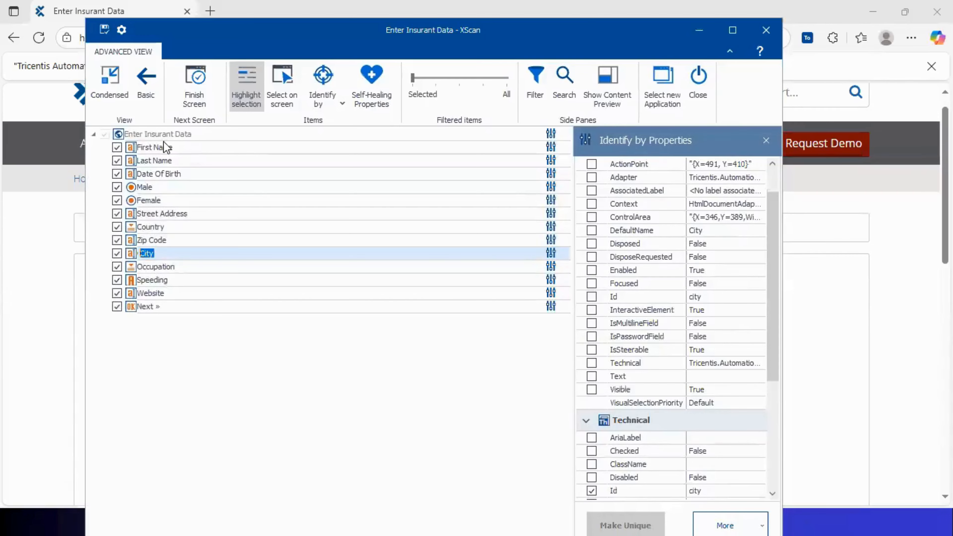
Step: Rename the scanned screen as Vehicle Insurance | Enter Insurant Data and close XScan, saving the module
{"action": "left_click", "coordinate": [128, 135]}
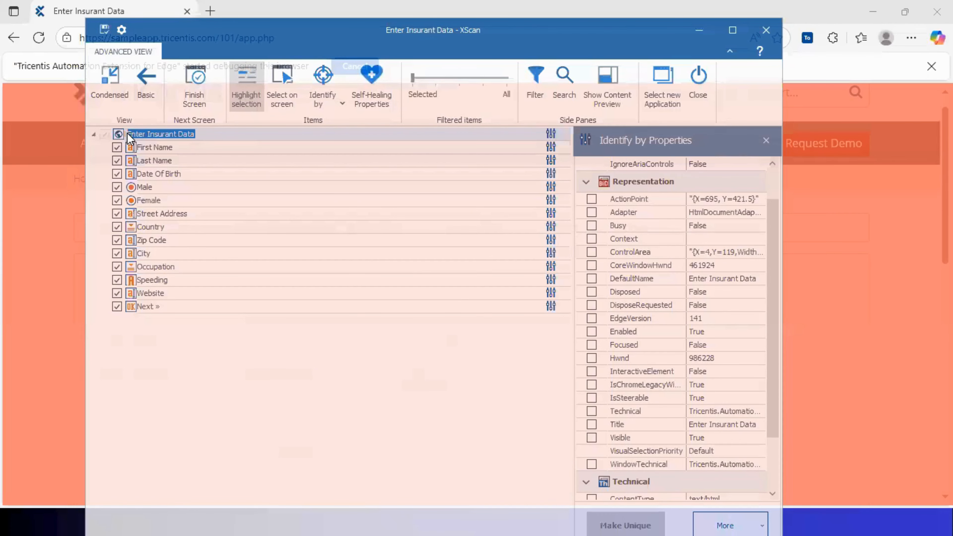
{"action": "type", "text": "Vehicle"}
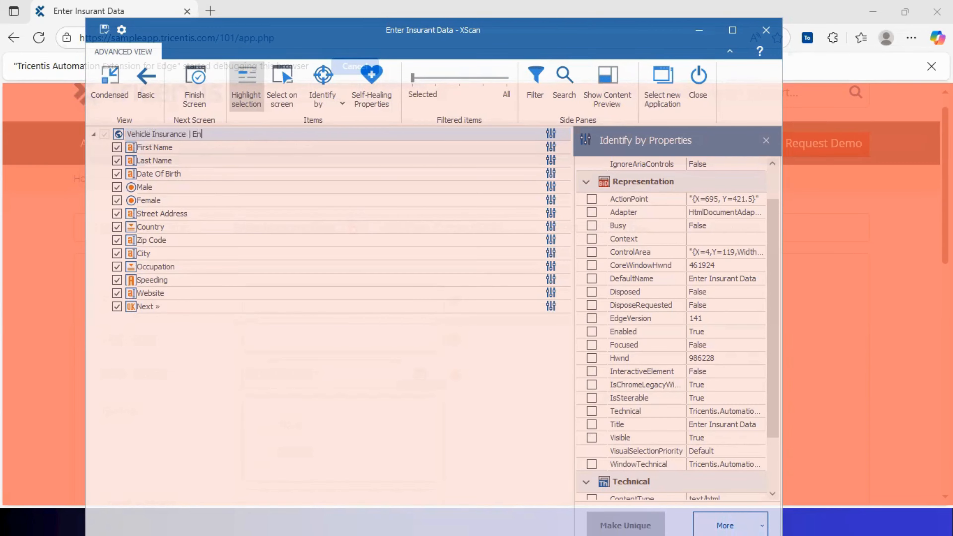
{"action": "type", "text": "Insurant Data"}
{"action": "left_click", "coordinate": [696, 97]}
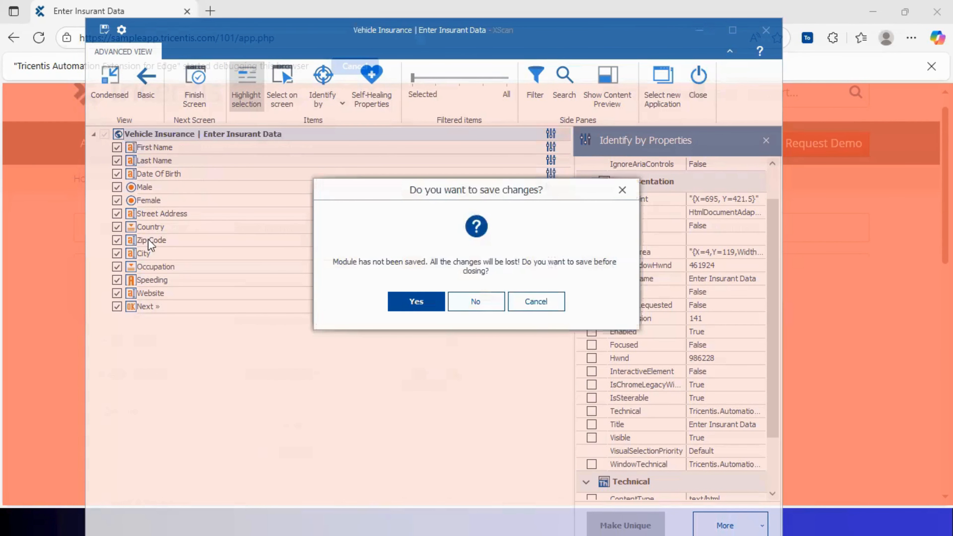
{"action": "left_click", "coordinate": [425, 306]}
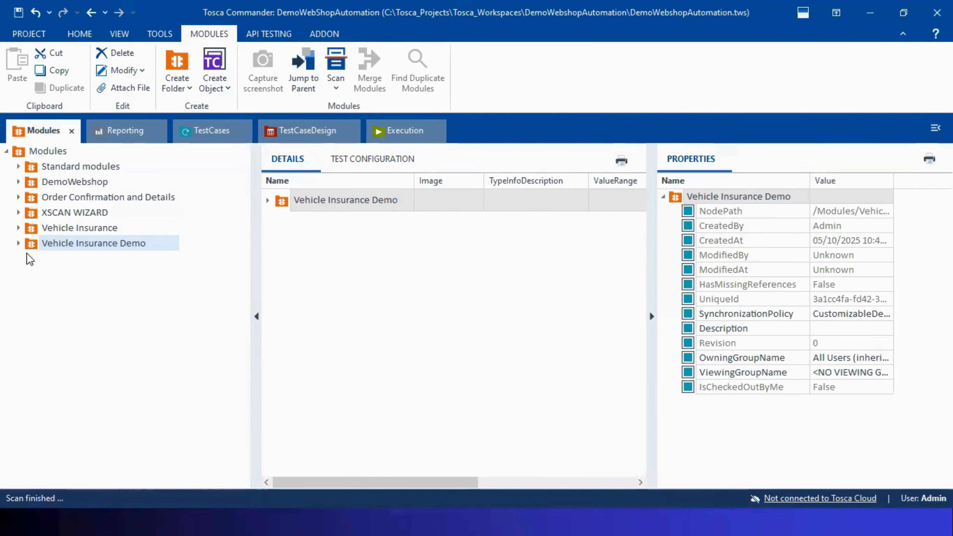
Step: Expand the Vehicle Insurance Demo module folder and review the controls of the Enter Insurant Data and Enter Vehicle Data modules
{"action": "left_click", "coordinate": [19, 243]}
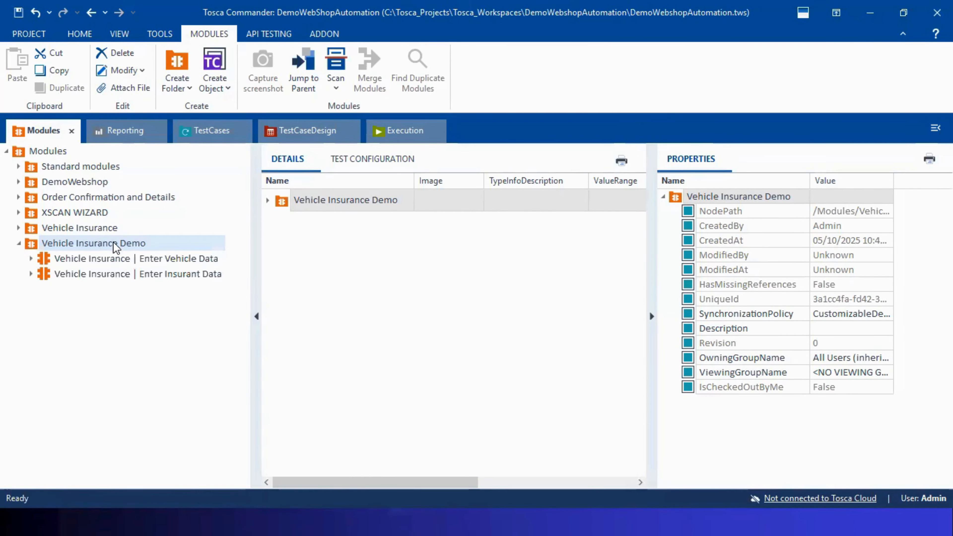
{"action": "left_click", "coordinate": [121, 263]}
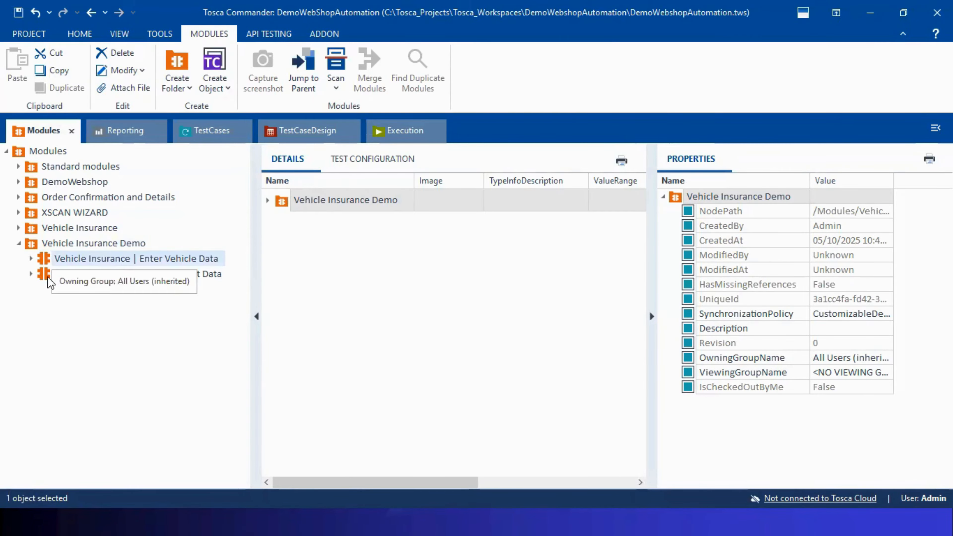
{"action": "left_click", "coordinate": [80, 279]}
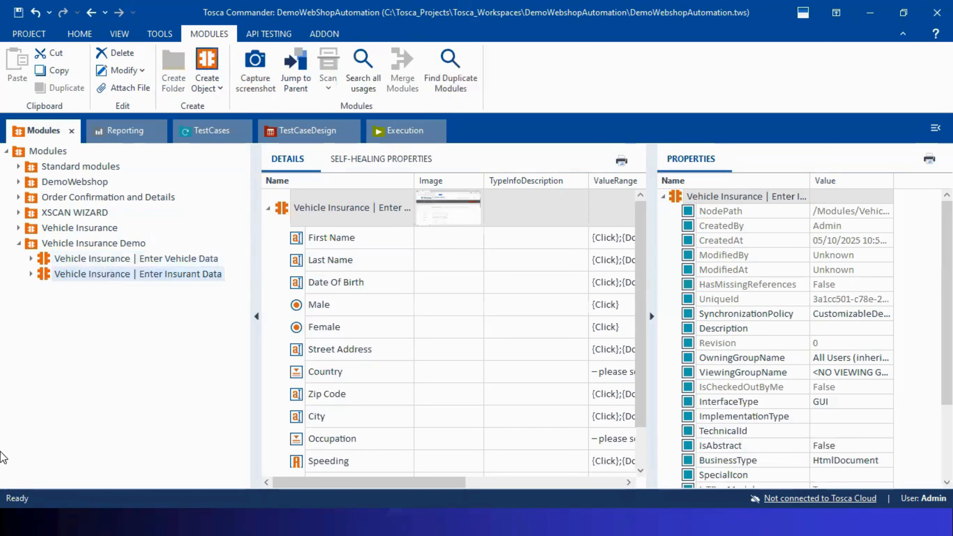
{"action": "left_click", "coordinate": [375, 265]}
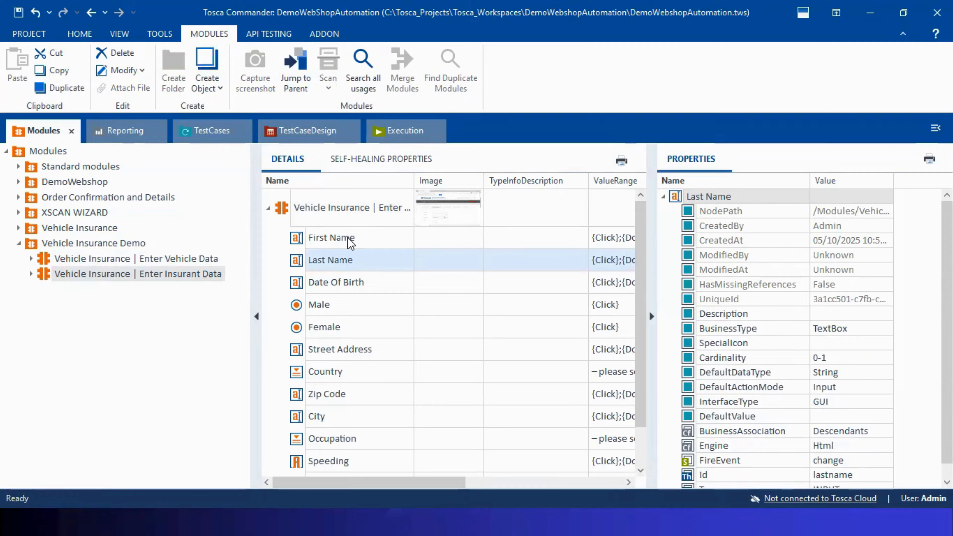
{"action": "left_click", "coordinate": [358, 217]}
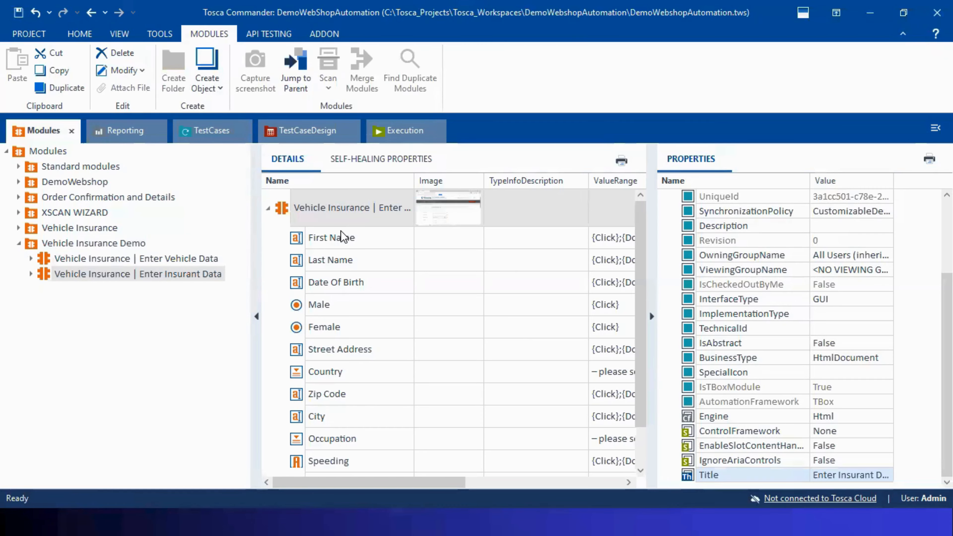
{"action": "left_click", "coordinate": [75, 264]}
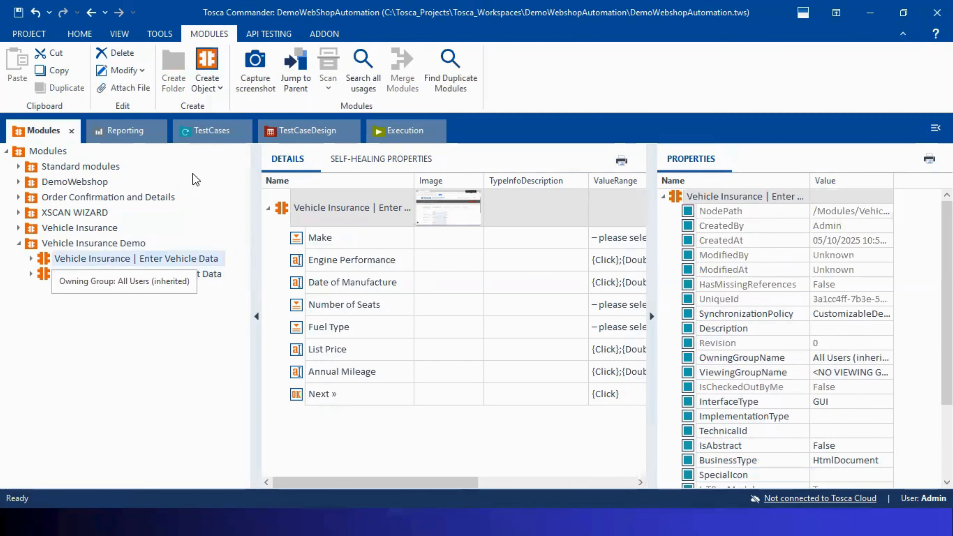
Step: Create a Vehicle Insurance Demo folder directly under TestCases
{"action": "left_click", "coordinate": [202, 134]}
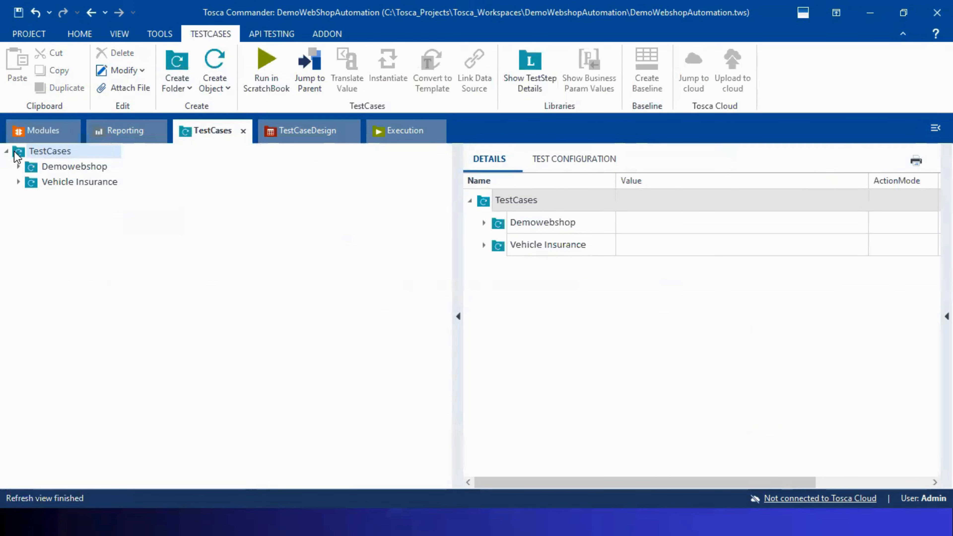
{"action": "right_click", "coordinate": [30, 159]}
{"action": "left_click", "coordinate": [65, 188]}
{"action": "type", "text": "Vehicle Ins"}
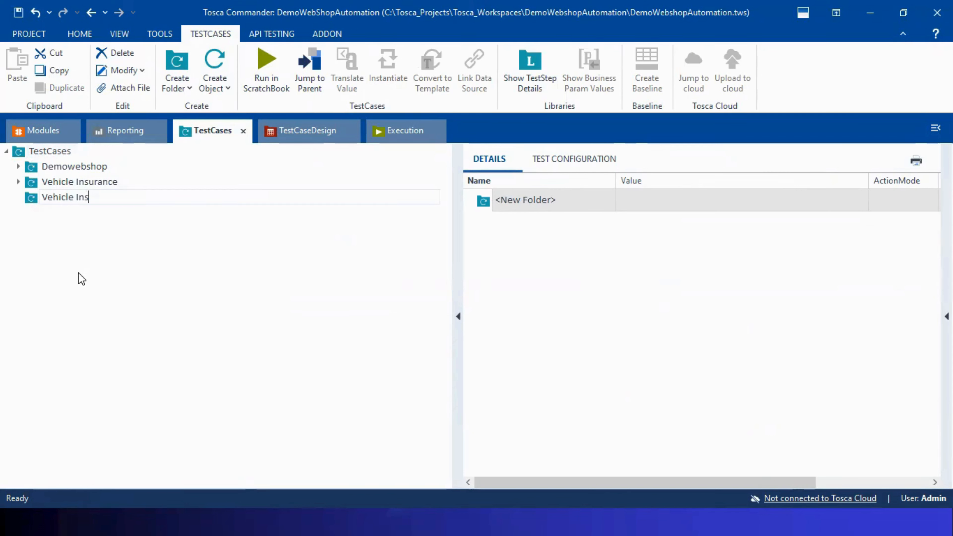
{"action": "type", "text": "urance Demo"}
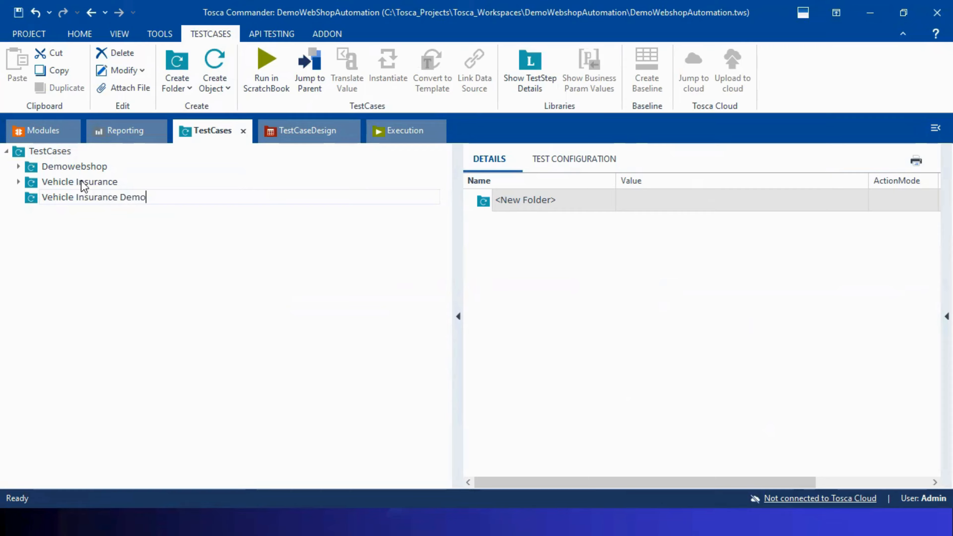
{"action": "left_click", "coordinate": [35, 200]}
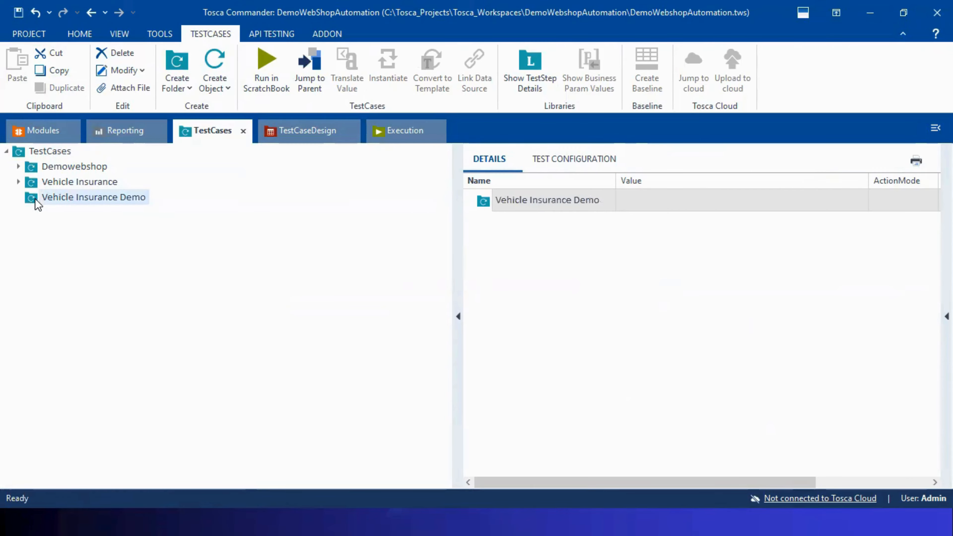
Step: Create a test case named Automobile Quotes in the Vehicle Insurance Demo folder
{"action": "right_click", "coordinate": [35, 200]}
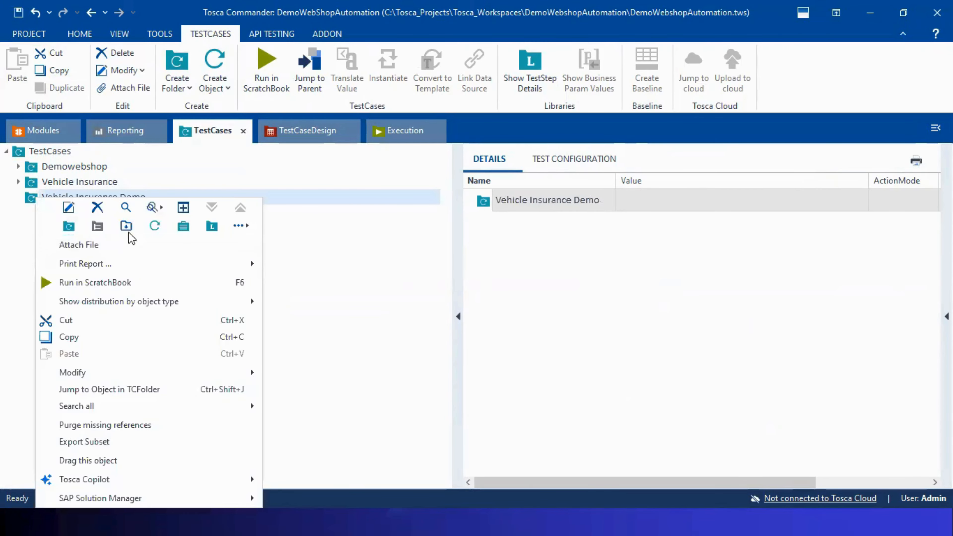
{"action": "left_click", "coordinate": [158, 229]}
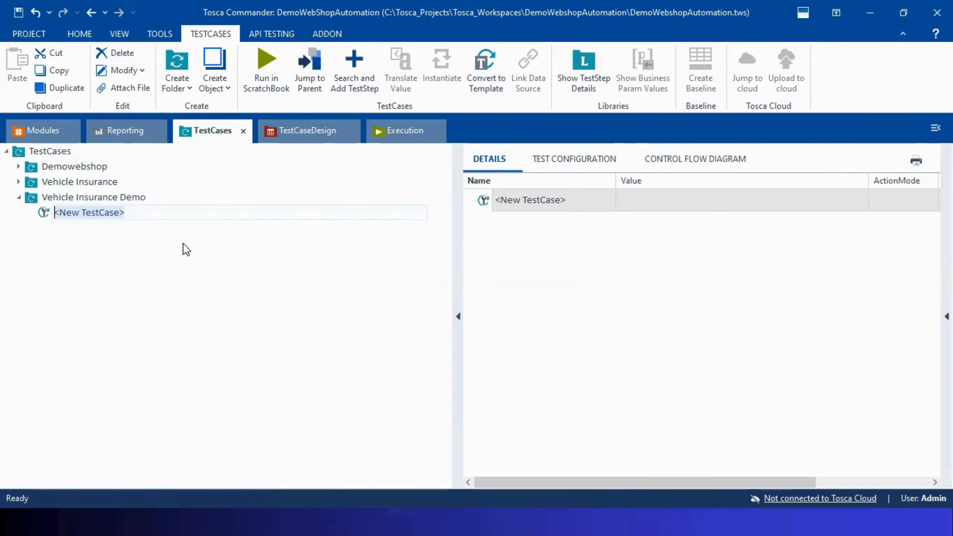
{"action": "type", "text": "Sh"}
{"action": "key", "text": "BackSpace"}
{"action": "key", "text": "BackSpace"}
{"action": "type", "text": "Automat"}
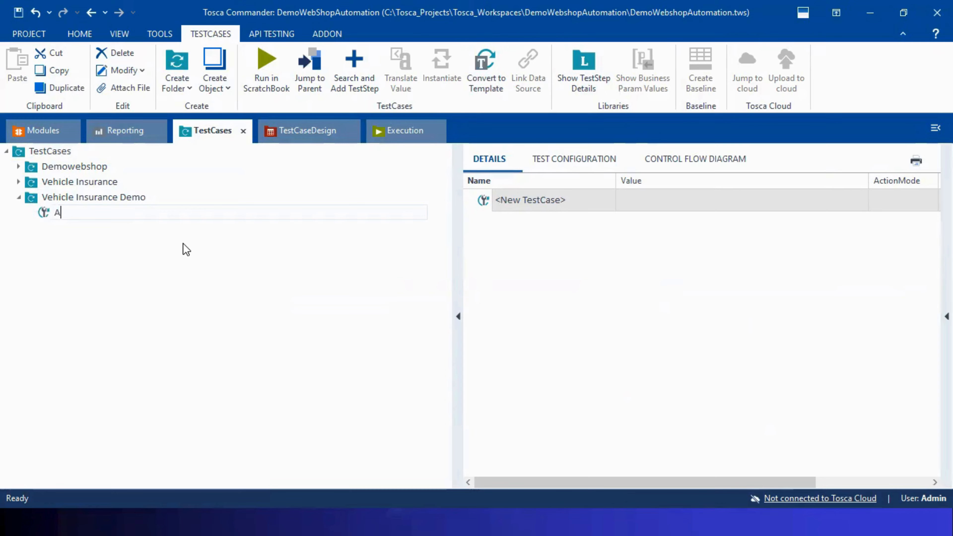
{"action": "key", "text": "BackSpace"}
{"action": "key", "text": "BackSpace"}
{"action": "type", "text": "obile Quotes"}
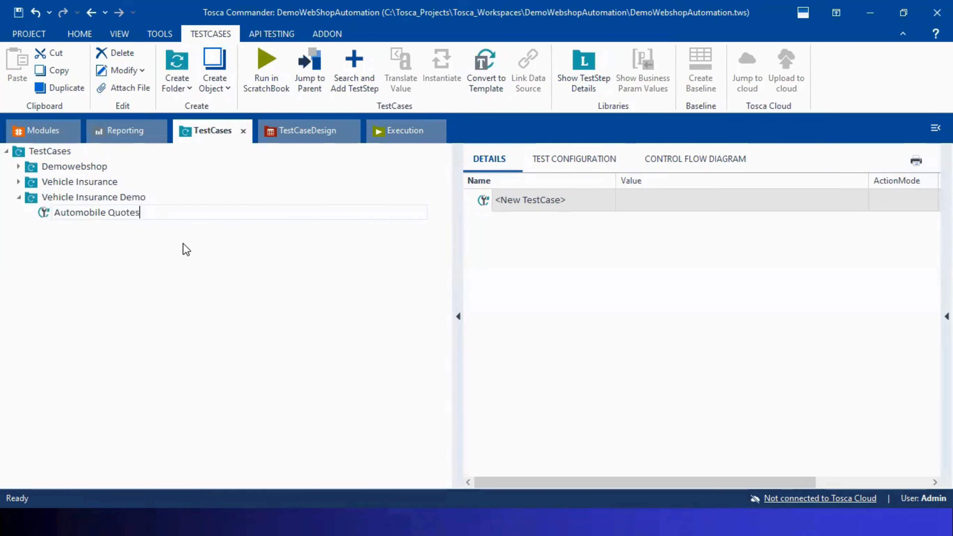
{"action": "left_click", "coordinate": [44, 213]}
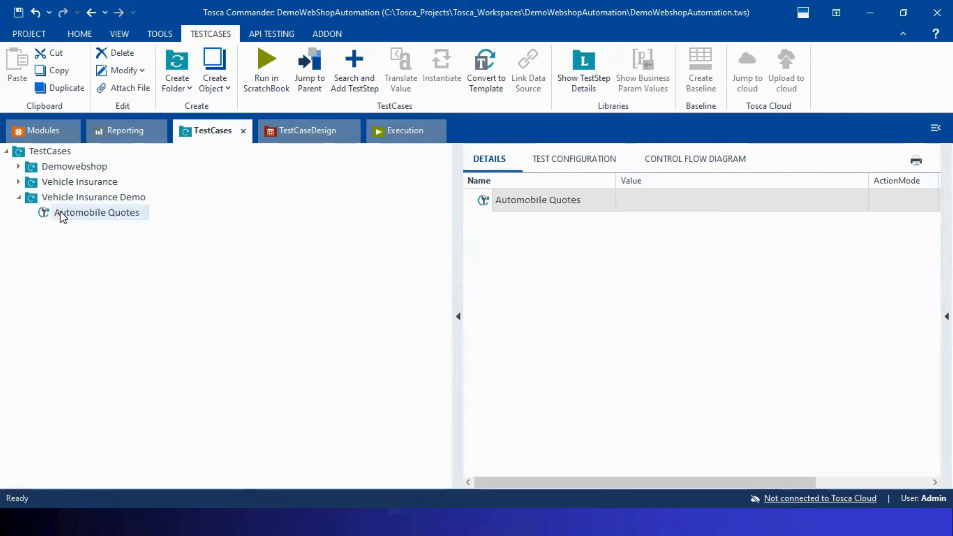
Step: Add a folder named Precondition to the Automobile Quotes test case
{"action": "right_click", "coordinate": [44, 218]}
{"action": "left_click", "coordinate": [75, 190]}
{"action": "type", "text": "Preecondi"}
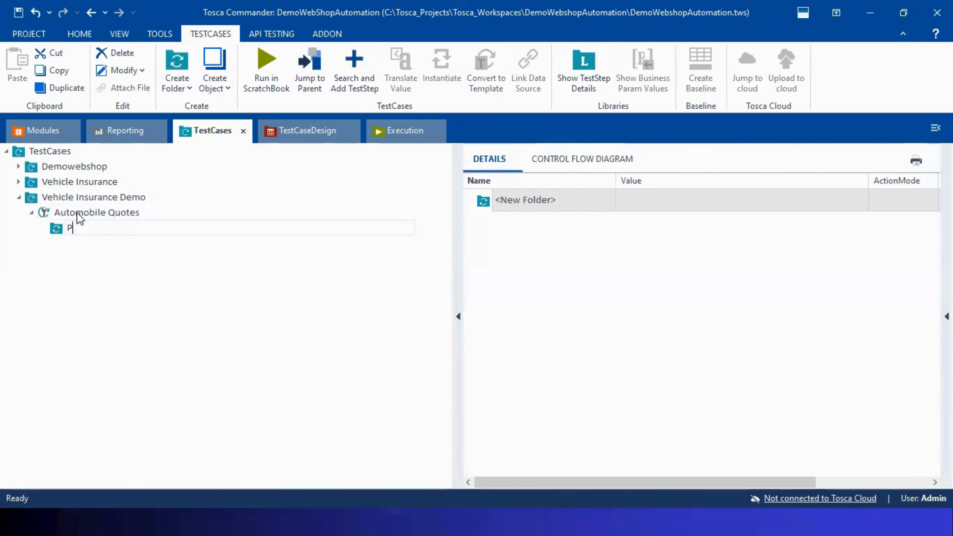
{"action": "key", "text": "BackSpace"}
{"action": "key", "text": "BackSpace"}
{"action": "key", "text": "BackSpace"}
{"action": "key", "text": "BackSpace"}
{"action": "key", "text": "BackSpace"}
Step: Add a folder named Process to the Automobile Quotes test case
{"action": "right_click", "coordinate": [98, 209]}
{"action": "left_click", "coordinate": [133, 190]}
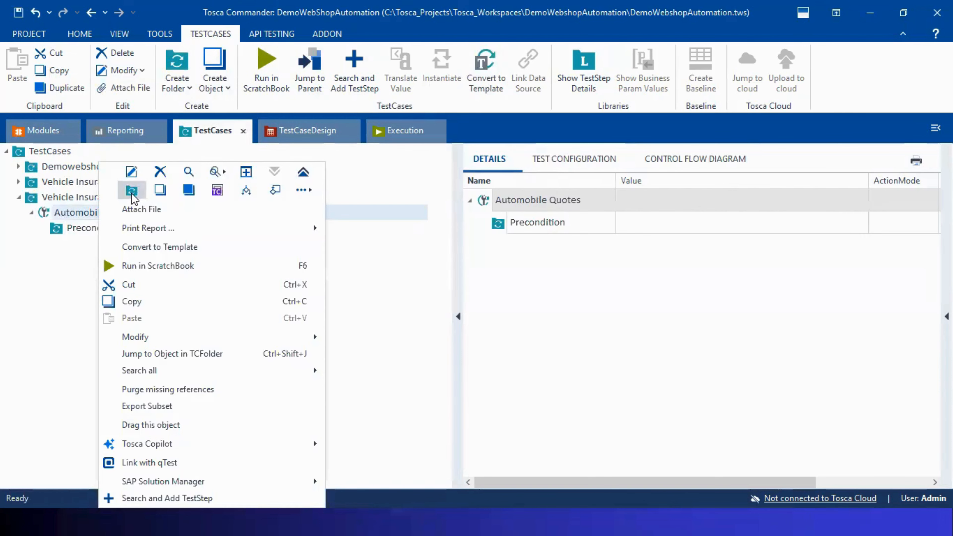
{"action": "type", "text": "Pro"}
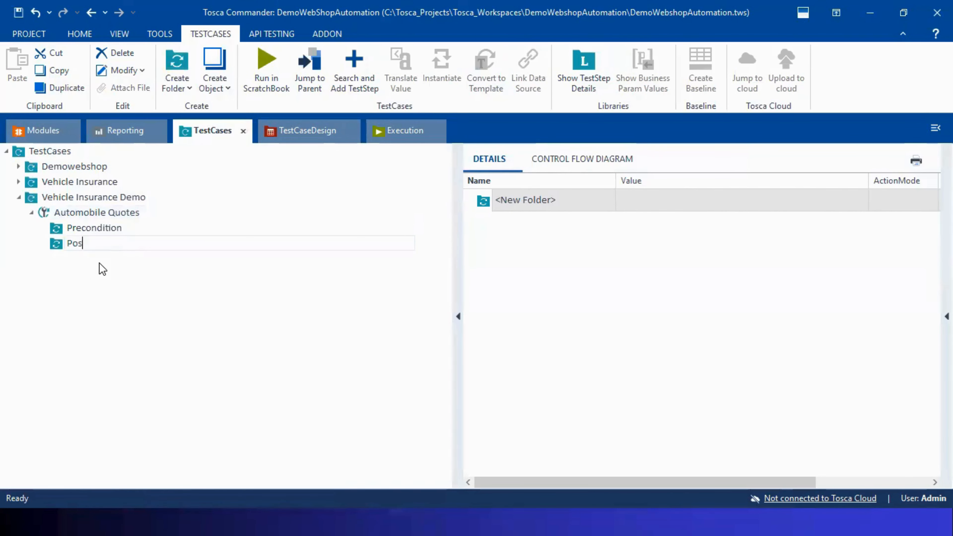
{"action": "type", "text": "cess"}
Step: Add a third folder to the Automobile Quotes test case and name it Postcondition
{"action": "right_click", "coordinate": [75, 214]}
{"action": "left_click", "coordinate": [106, 190]}
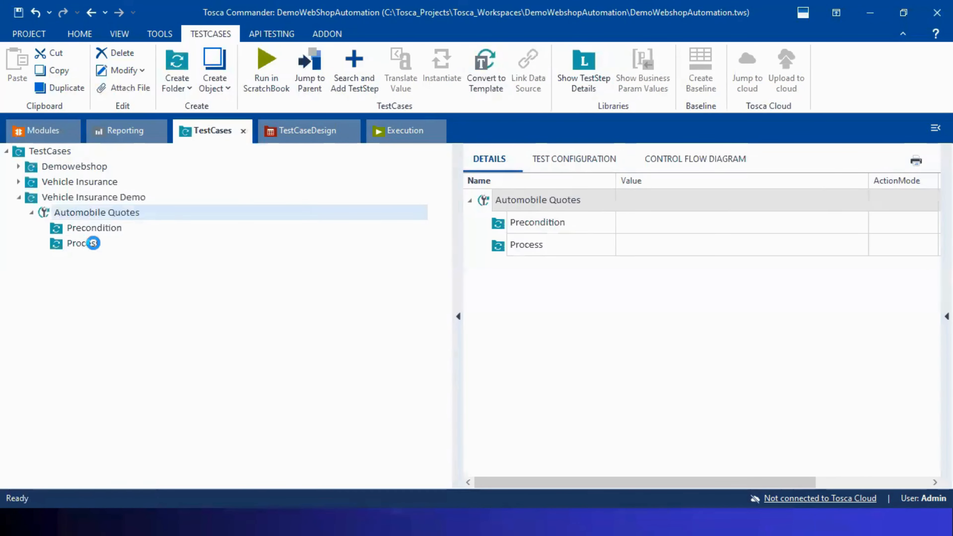
{"action": "type", "text": "Poscondition"}
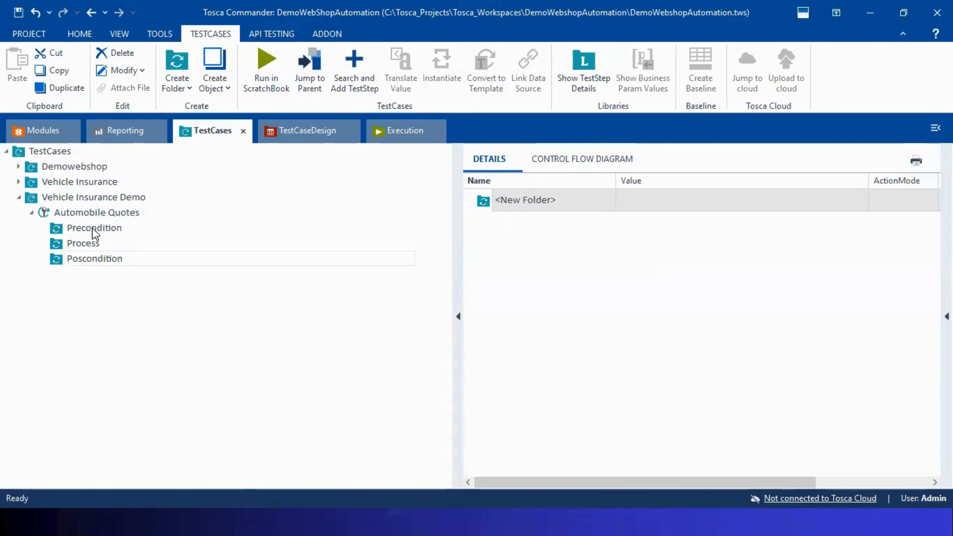
{"action": "left_click", "coordinate": [64, 229]}
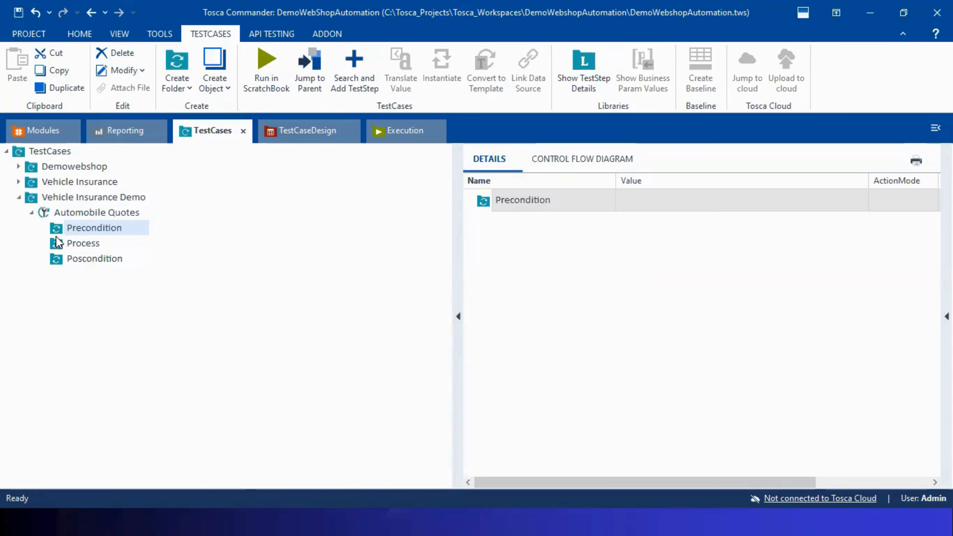
{"action": "left_click", "coordinate": [86, 260]}
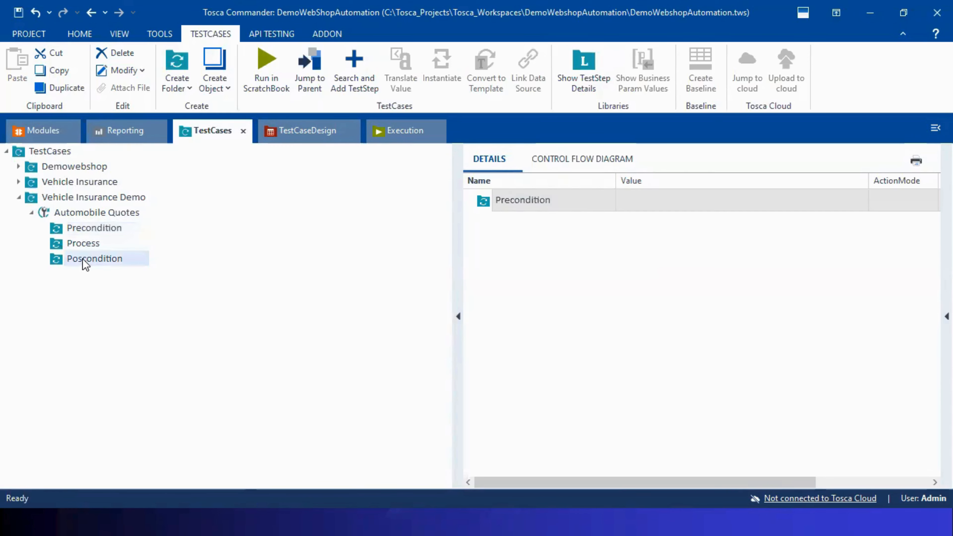
{"action": "left_click", "coordinate": [82, 259]}
{"action": "type", "text": "t"}
{"action": "key", "text": "Return"}
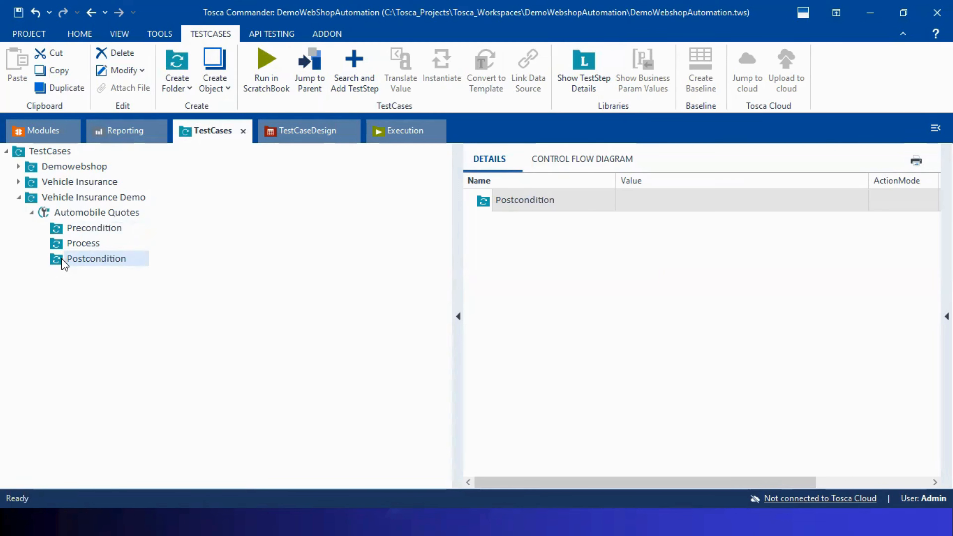
Step: Examine how the Process folder of the Shipping Costs test case in Demowebshop's Exercise 05 is structured, and collapse Demowebshop again
{"action": "left_click", "coordinate": [57, 244]}
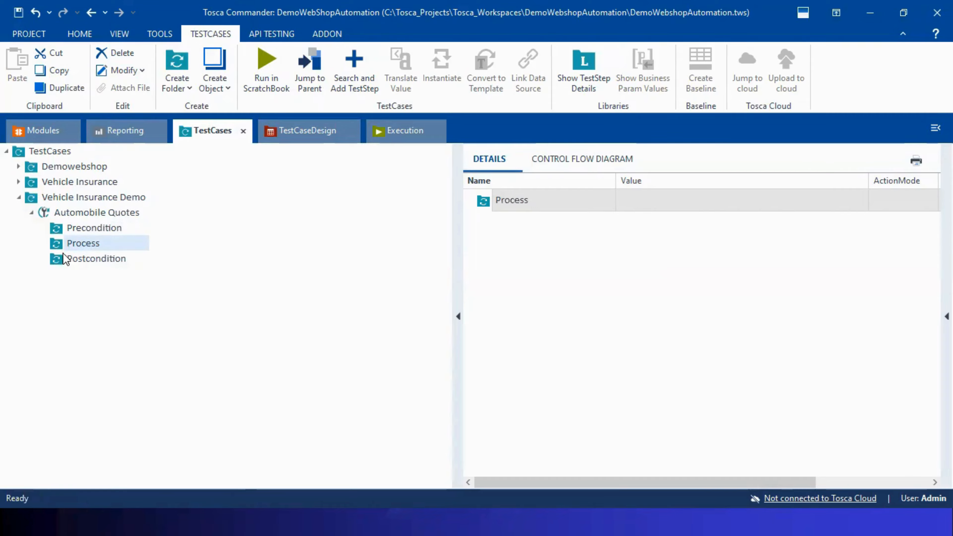
{"action": "left_click", "coordinate": [19, 167]}
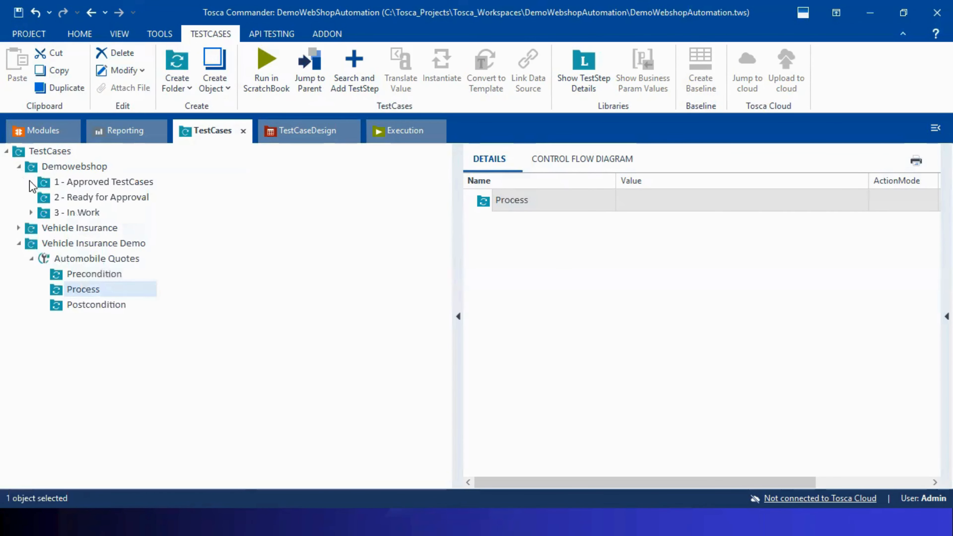
{"action": "left_click", "coordinate": [32, 213]}
{"action": "left_click", "coordinate": [44, 228]}
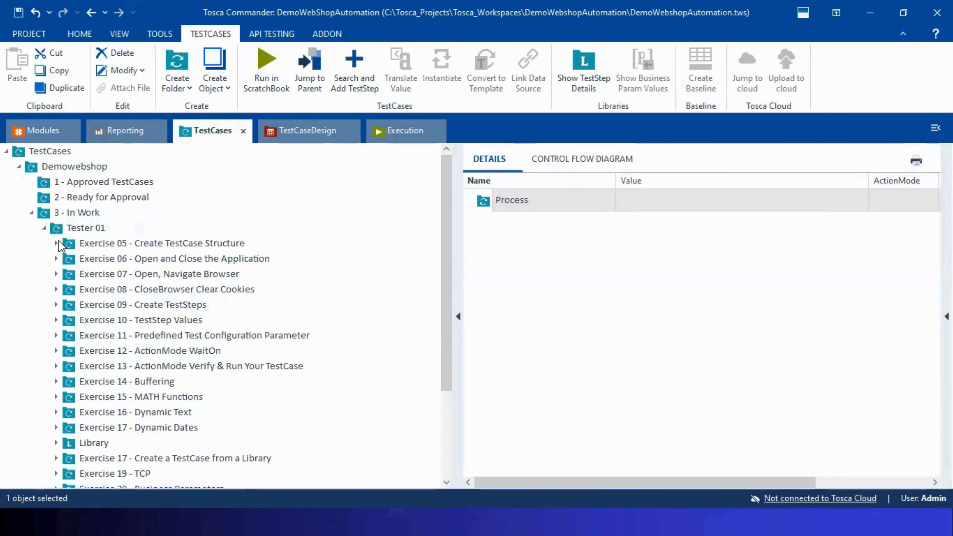
{"action": "left_click", "coordinate": [57, 243]}
{"action": "left_click", "coordinate": [70, 259]}
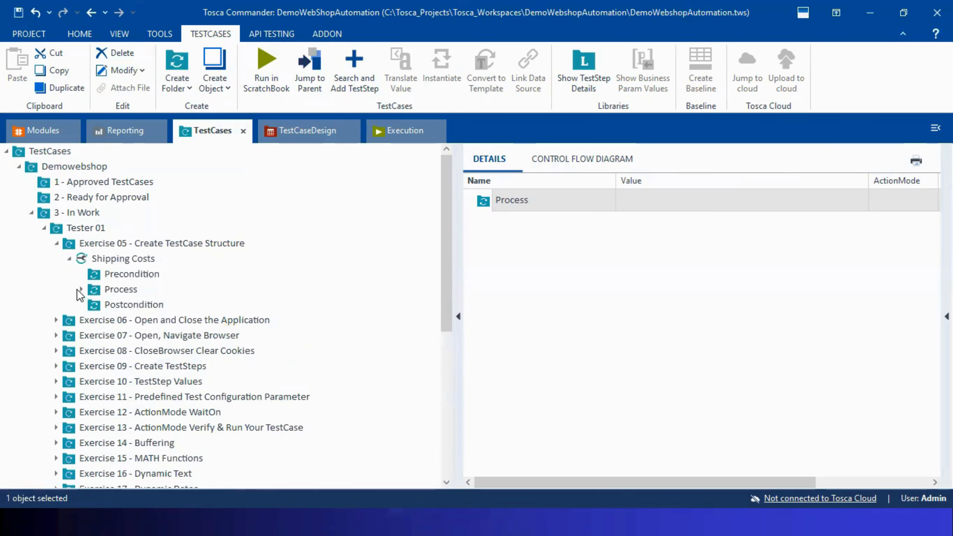
{"action": "left_click", "coordinate": [81, 290]}
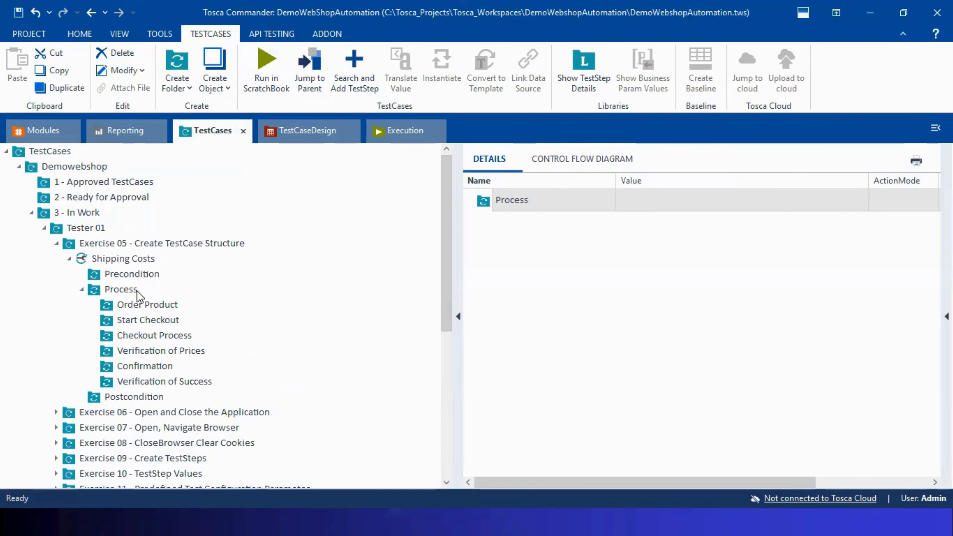
{"action": "left_click", "coordinate": [30, 213]}
{"action": "left_click", "coordinate": [20, 166]}
Step: Set the WorkState of the Automobile Quotes test case to IN_WORK
{"action": "left_click", "coordinate": [88, 226]}
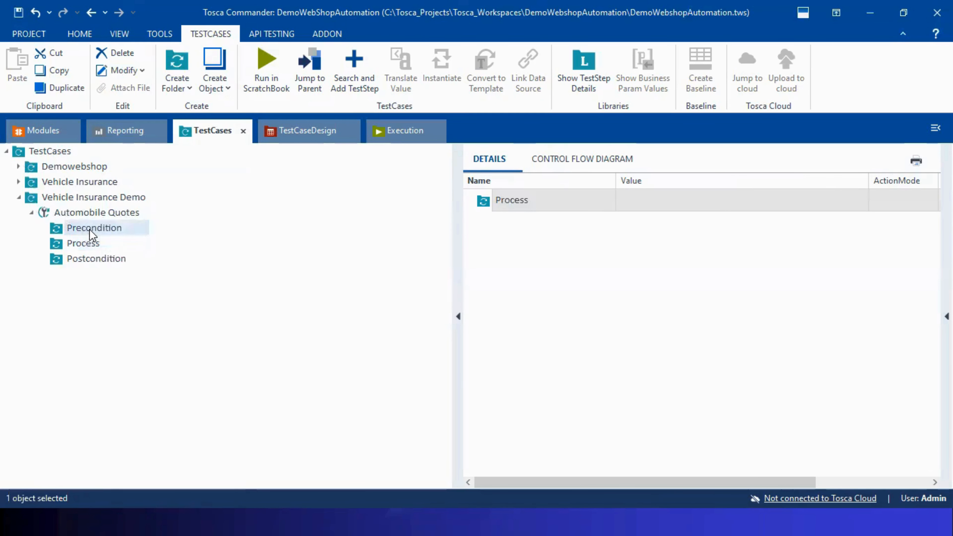
{"action": "double_click", "coordinate": [109, 212]}
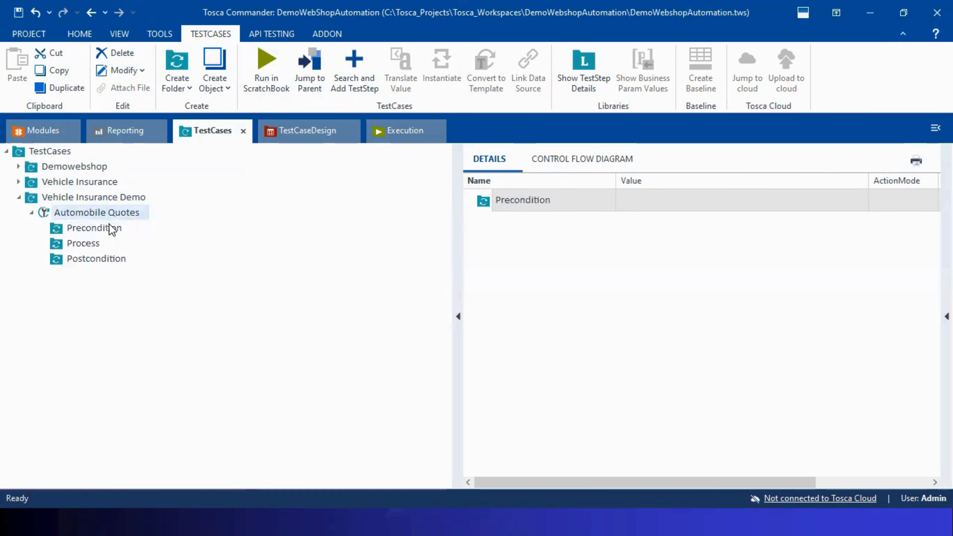
{"action": "left_click", "coordinate": [30, 212]}
{"action": "left_click_drag", "start_coordinate": [697, 484], "coordinate": [864, 467]}
{"action": "left_click", "coordinate": [817, 211]}
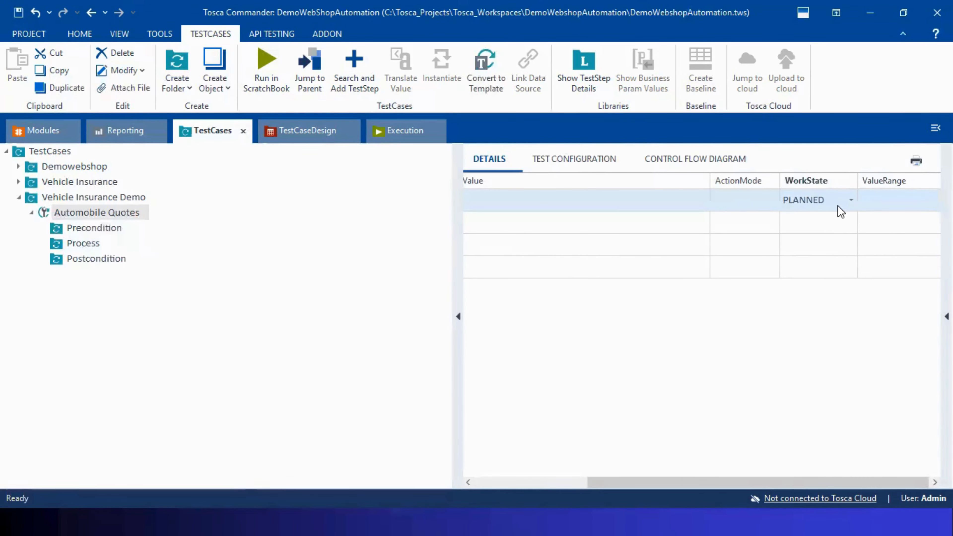
{"action": "left_click", "coordinate": [851, 200]}
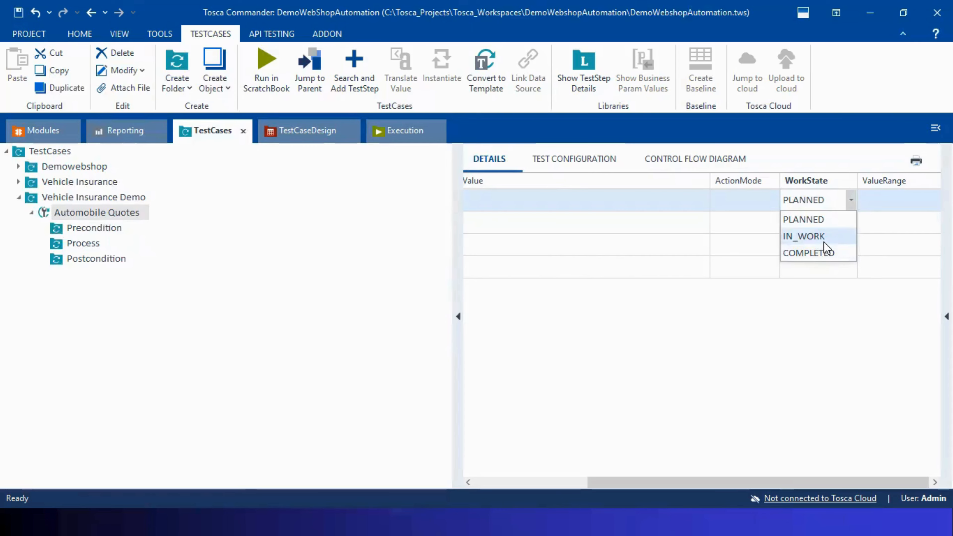
{"action": "left_click", "coordinate": [824, 242]}
{"action": "left_click", "coordinate": [825, 248]}
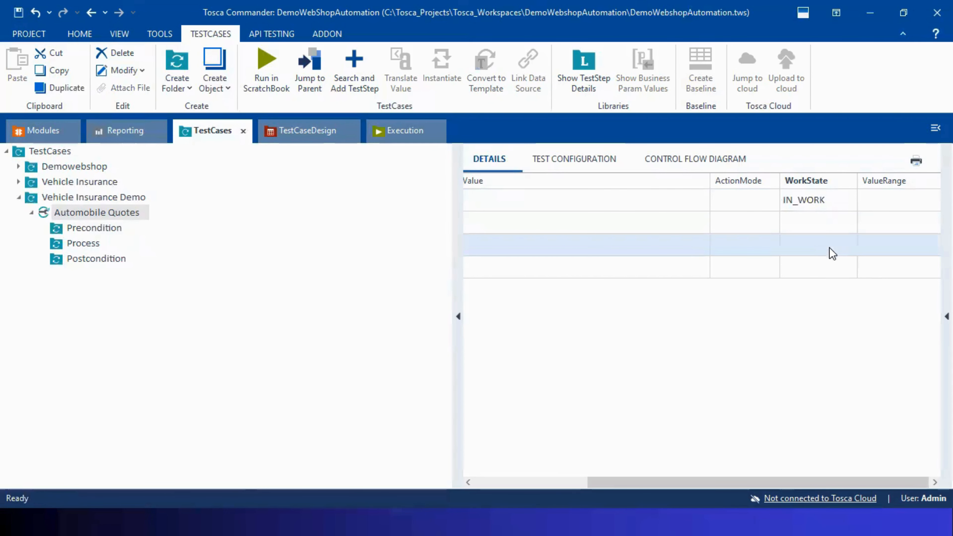
{"action": "left_click_drag", "start_coordinate": [613, 481], "coordinate": [502, 483]}
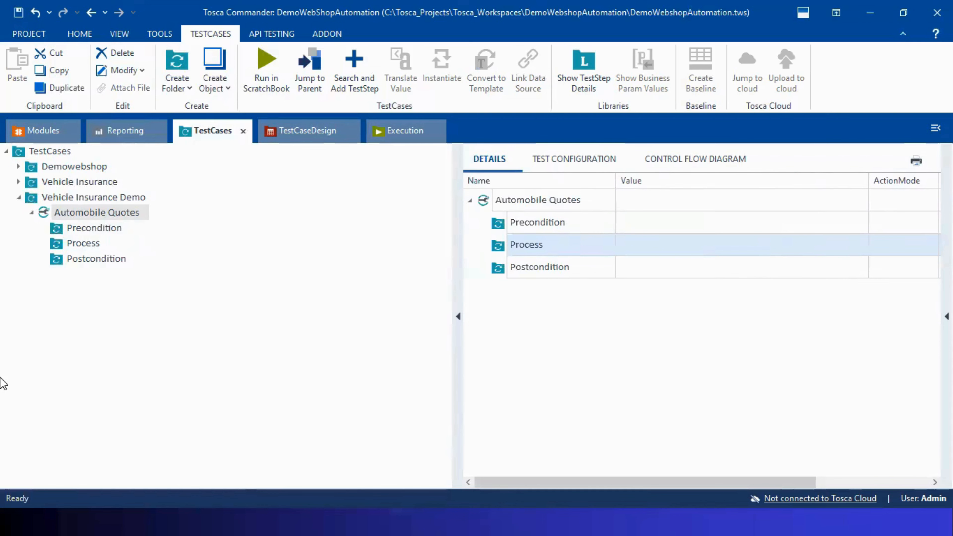
Step: Add the OpenUrl module from the Html folder of the standard TBox XEngines modules to the Automobile Quotes Precondition folder
{"action": "left_click", "coordinate": [61, 228]}
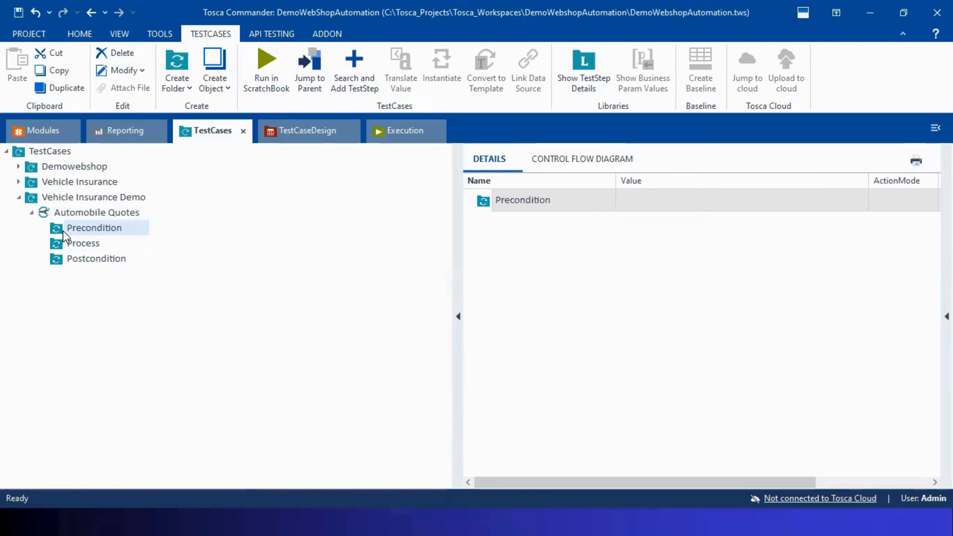
{"action": "left_click", "coordinate": [27, 135]}
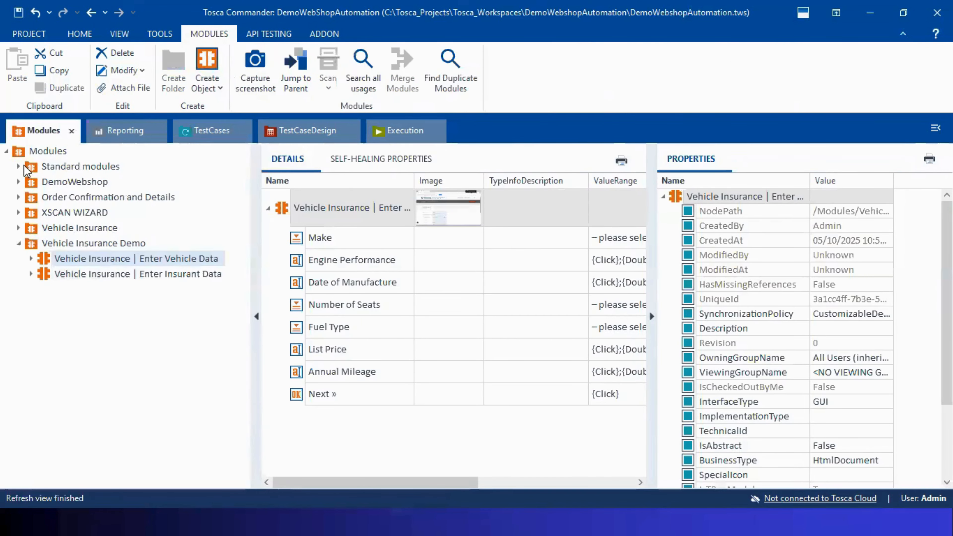
{"action": "left_click", "coordinate": [19, 167]}
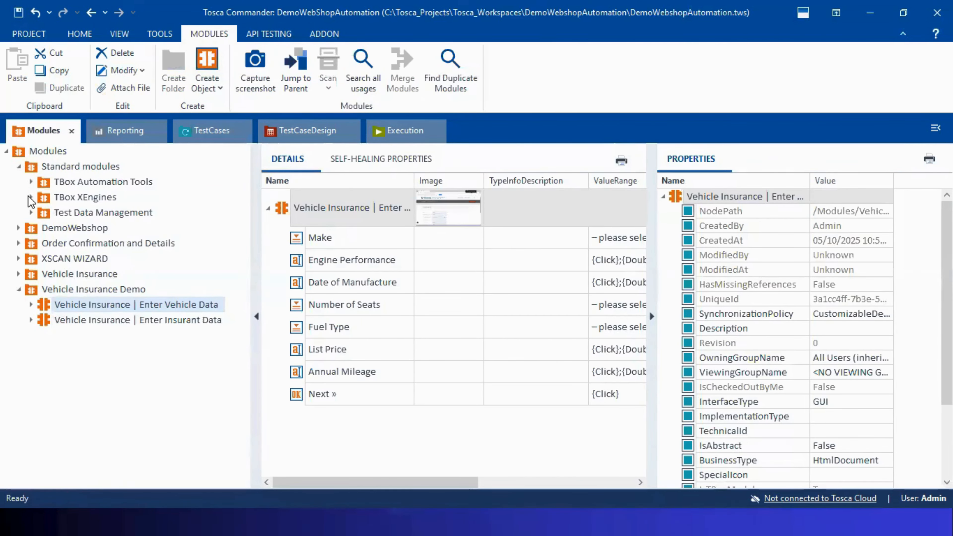
{"action": "left_click", "coordinate": [28, 197]}
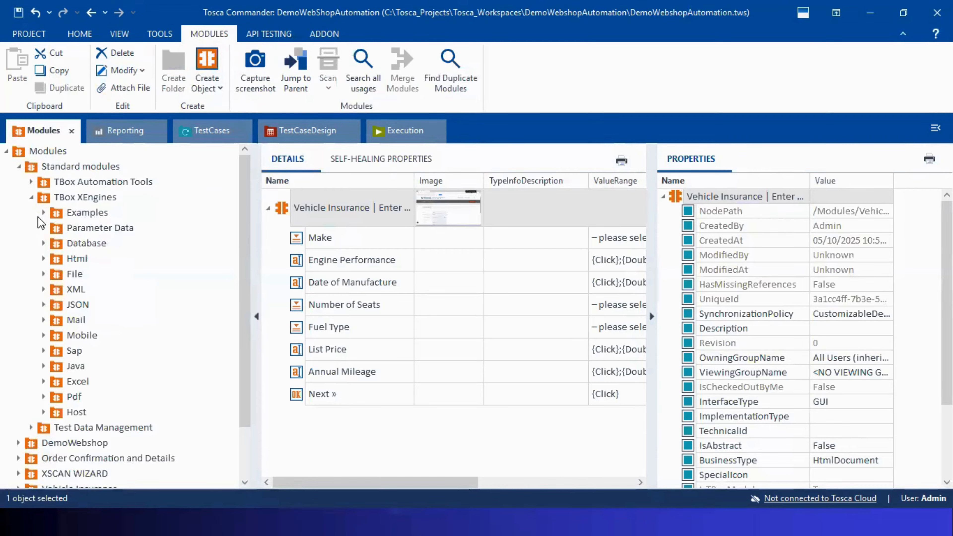
{"action": "left_click", "coordinate": [43, 258]}
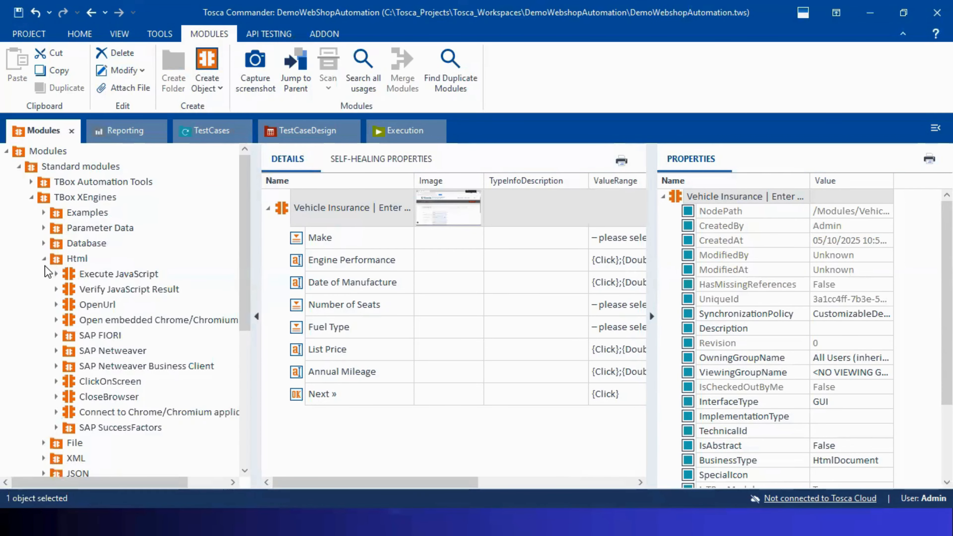
{"action": "left_click", "coordinate": [86, 306]}
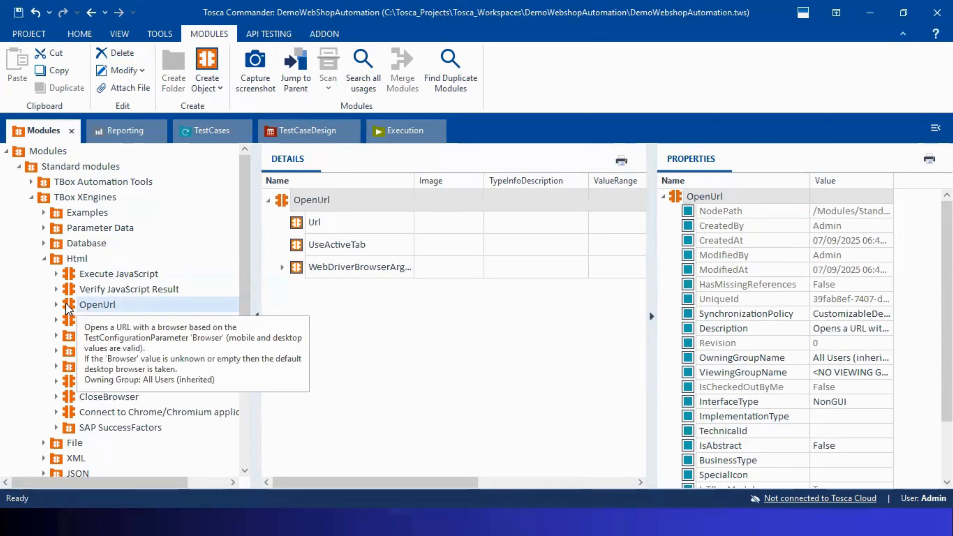
{"action": "left_click_drag", "start_coordinate": [69, 310], "coordinate": [59, 235]}
Step: Rename the OpenUrl test step in the Precondition folder as Open Vehicle Insurance
{"action": "left_click", "coordinate": [122, 243]}
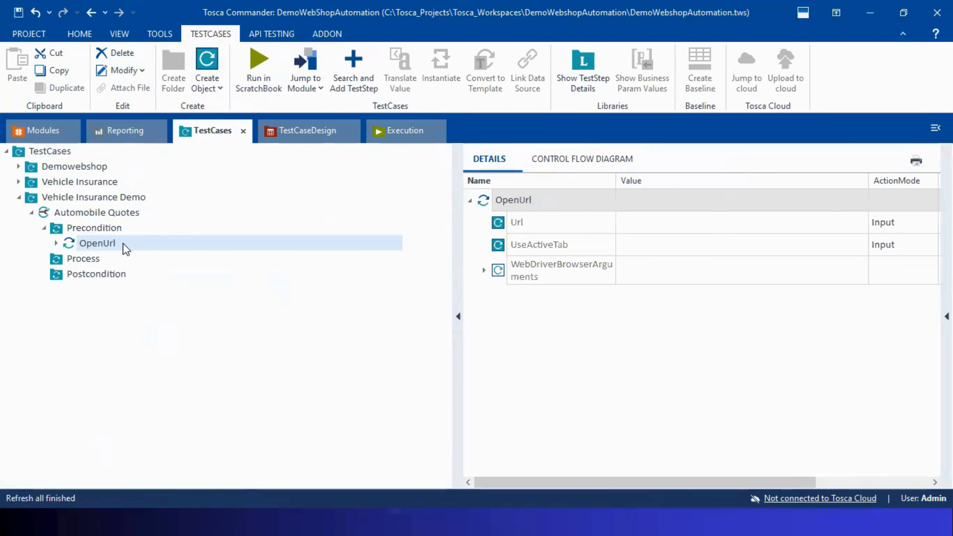
{"action": "key", "text": "BackSpace"}
{"action": "key", "text": "BackSpace"}
{"action": "key", "text": "BackSpace"}
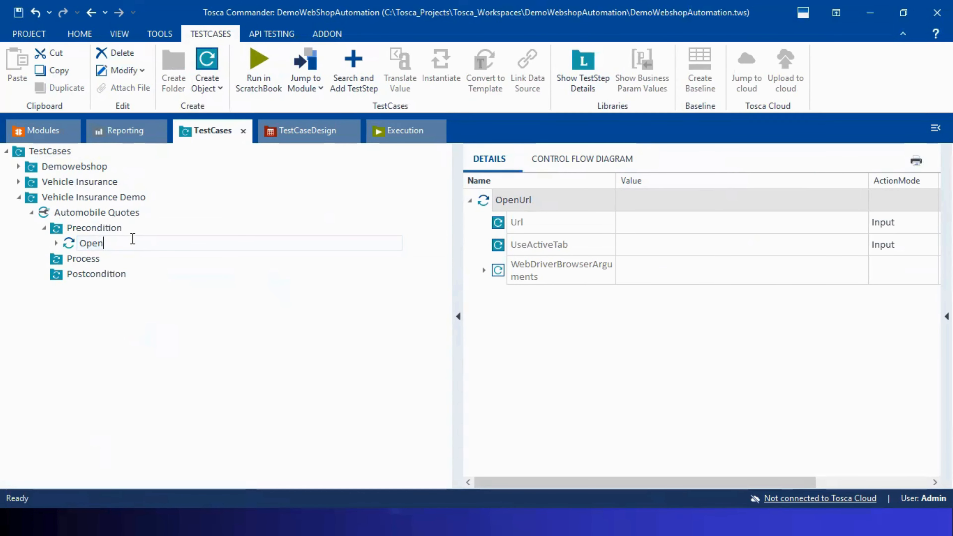
{"action": "type", "text": "U"}
{"action": "key", "text": "BackSpace"}
{"action": "type", "text": "Automobi"}
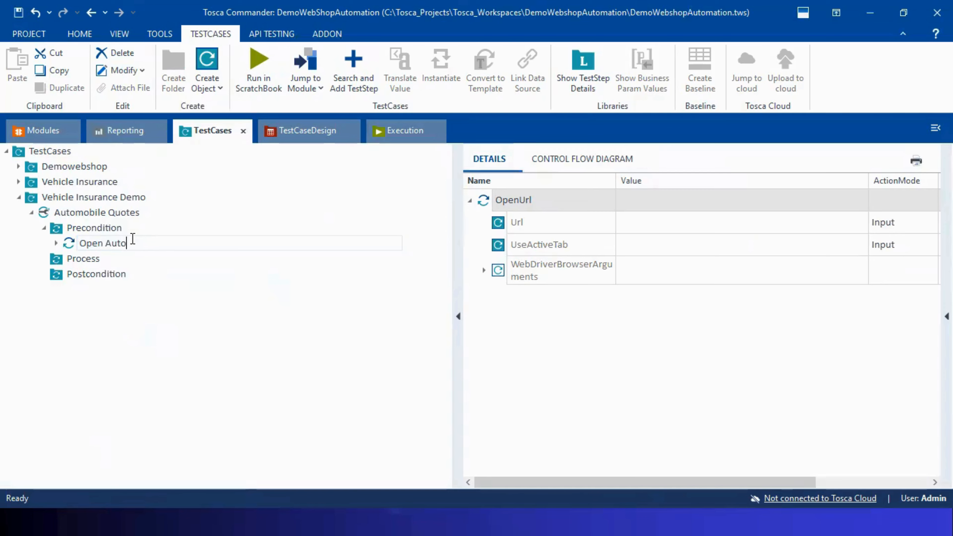
{"action": "key", "text": "BackSpace"}
{"action": "key", "text": "BackSpace"}
{"action": "key", "text": "BackSpace"}
{"action": "key", "text": "BackSpace"}
{"action": "key", "text": "BackSpace"}
{"action": "key", "text": "BackSpace"}
{"action": "key", "text": "BackSpace"}
{"action": "key", "text": "BackSpace"}
{"action": "type", "text": "Vehicle Insurance"}
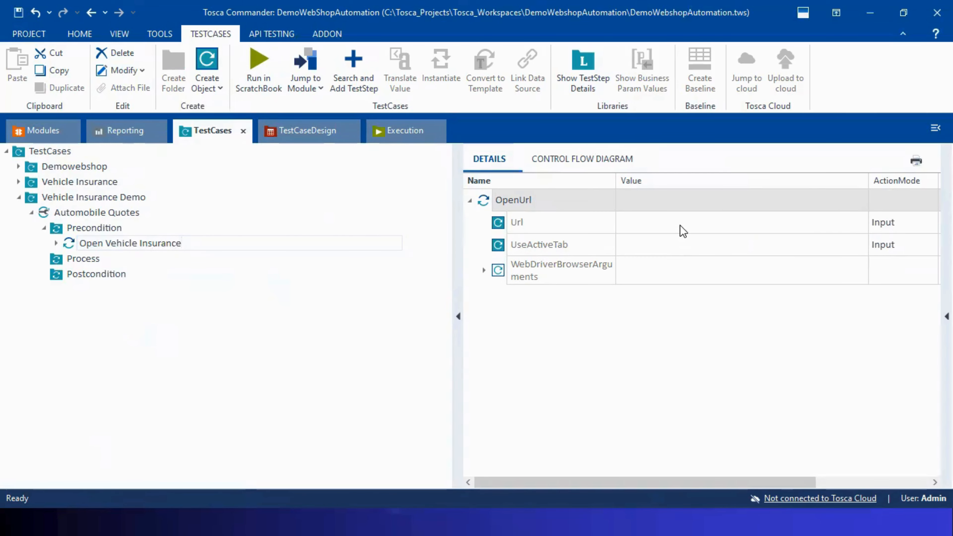
{"action": "left_click", "coordinate": [683, 231]}
{"action": "left_click", "coordinate": [674, 228]}
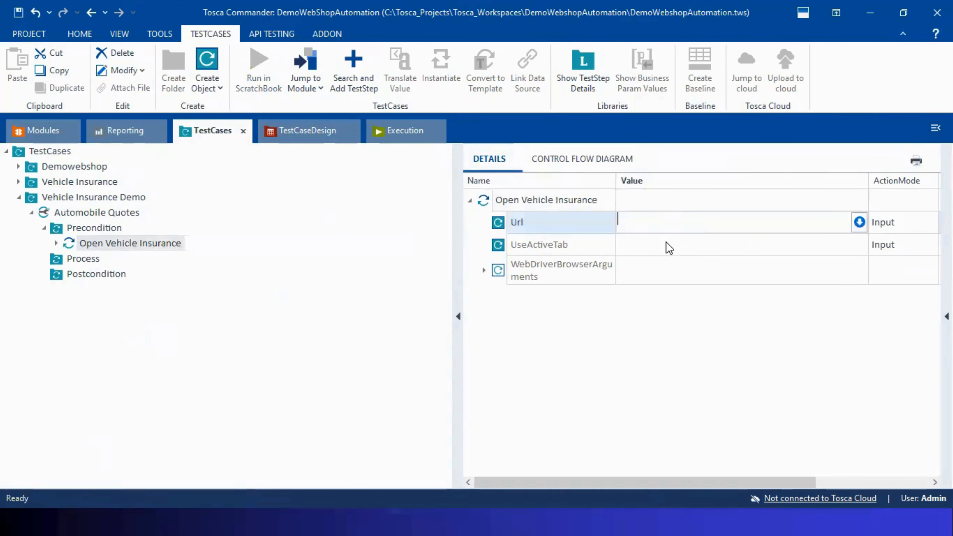
{"action": "key", "text": "alt+Tab"}
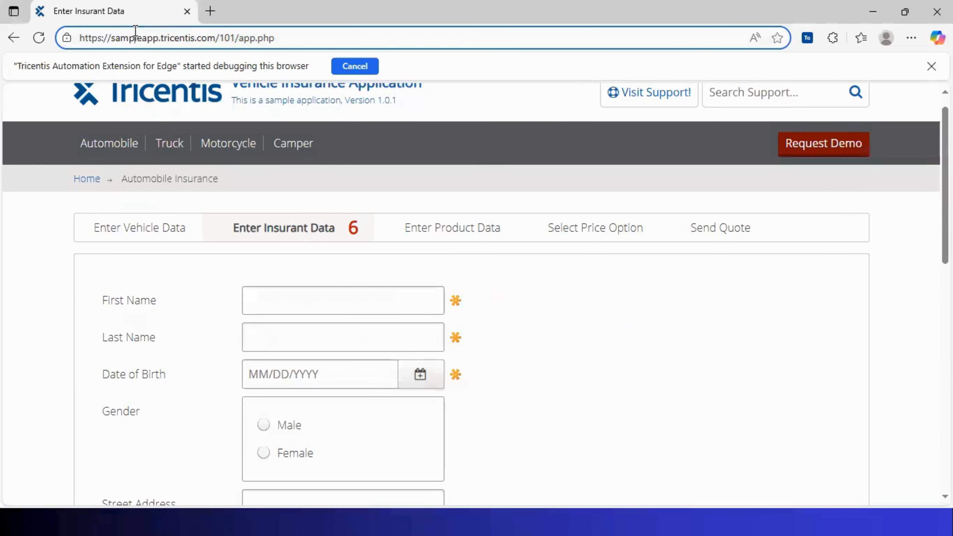
{"action": "left_click", "coordinate": [136, 34]}
{"action": "key", "text": "ctrl+c"}
{"action": "key", "text": "alt+Tab"}
{"action": "key", "text": "ctrl+v"}
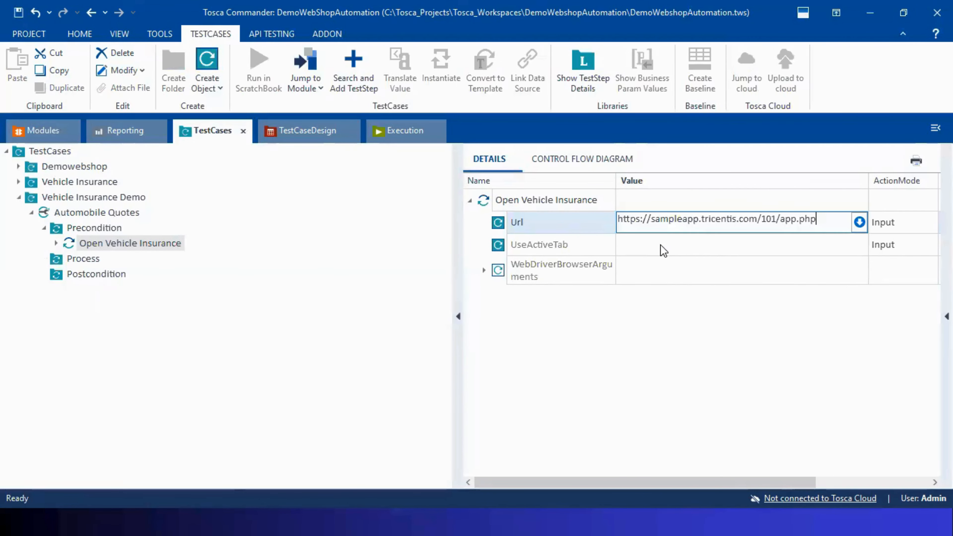
{"action": "key", "text": "Return"}
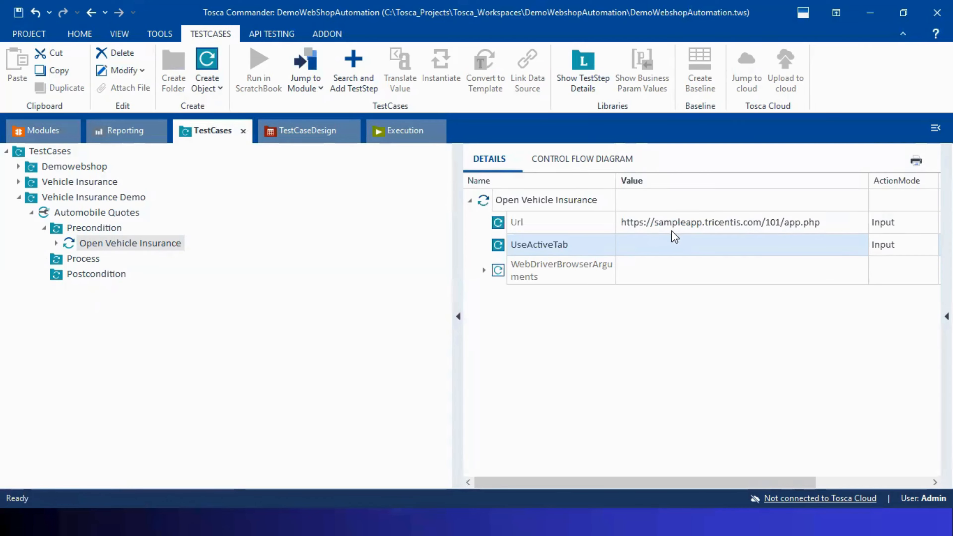
Step: Set the Argument under WebDriverBrowserArguments of the Open Vehicle Insurance step to --inprivate
{"action": "left_click", "coordinate": [484, 270]}
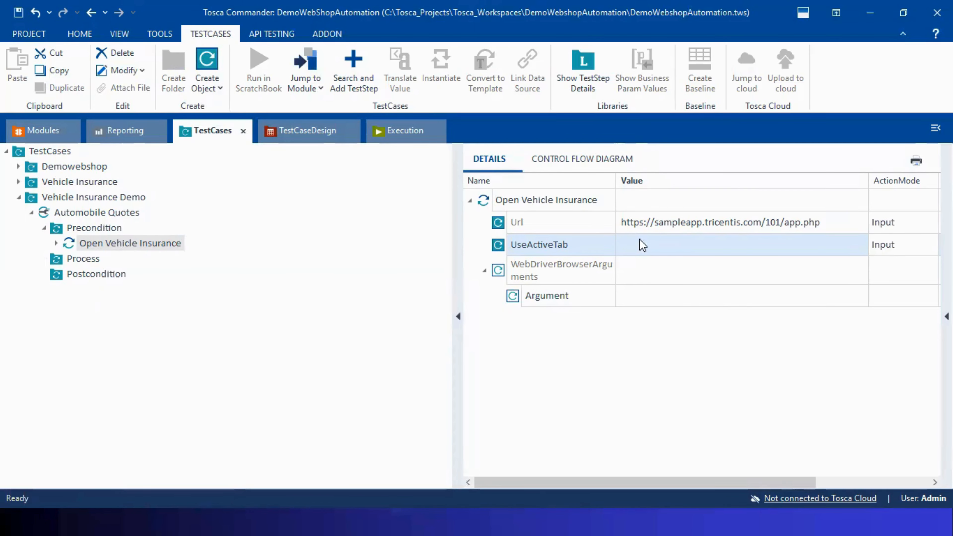
{"action": "left_click", "coordinate": [647, 300]}
{"action": "left_click", "coordinate": [646, 299]}
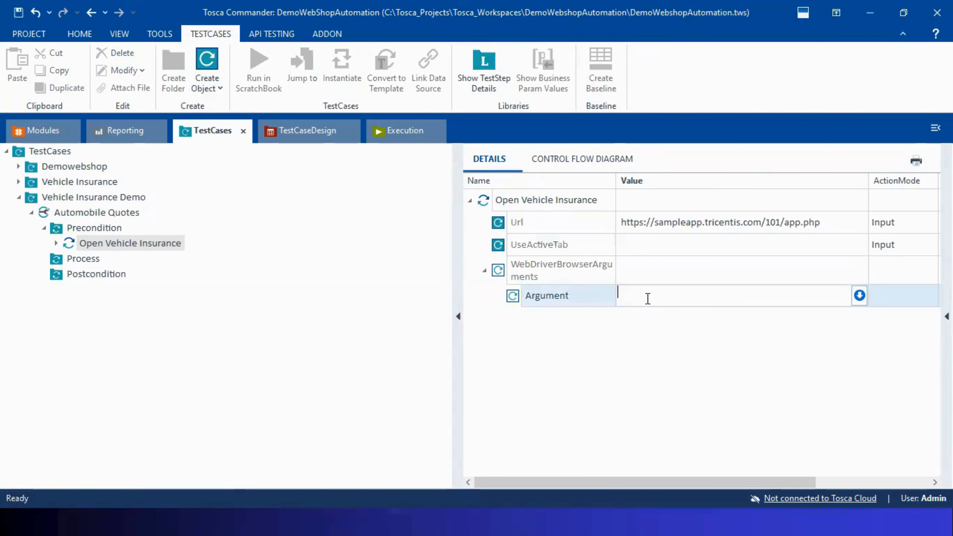
{"action": "type", "text": "--inprivate"}
{"action": "left_click", "coordinate": [590, 303]}
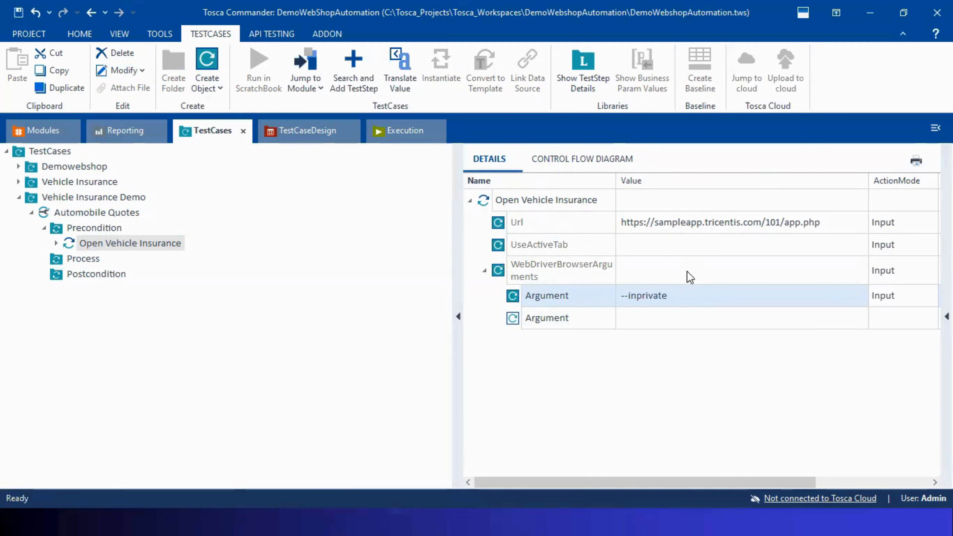
Step: Change the browser argument to --incognito and delete the WebDriverBrowserArguments entry from the Open Vehicle Insurance step
{"action": "left_click", "coordinate": [687, 296]}
{"action": "key", "text": "BackSpace"}
{"action": "key", "text": "BackSpace"}
{"action": "key", "text": "BackSpace"}
{"action": "key", "text": "BackSpace"}
{"action": "key", "text": "BackSpace"}
{"action": "key", "text": "BackSpace"}
{"action": "key", "text": "BackSpace"}
{"action": "type", "text": "cognito"}
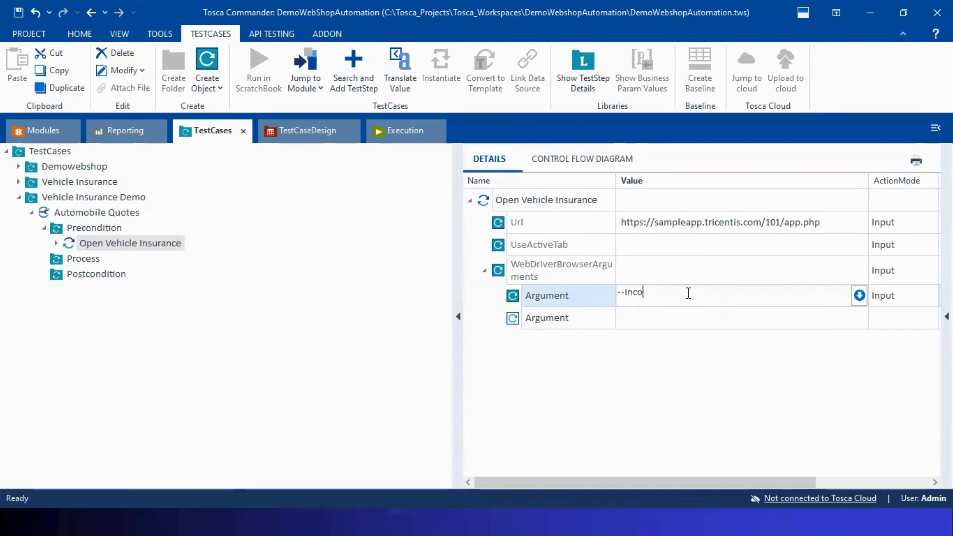
{"action": "left_click", "coordinate": [664, 317]}
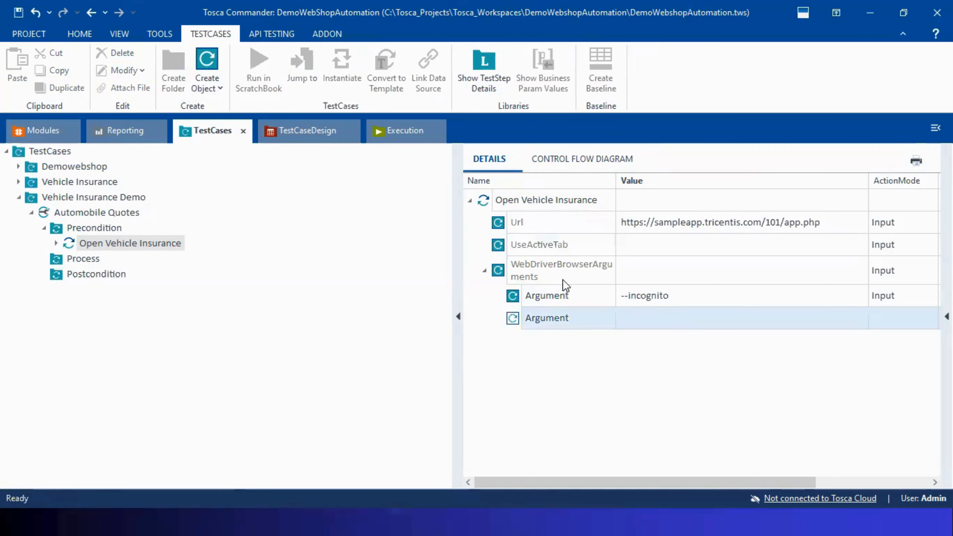
{"action": "left_click", "coordinate": [570, 275]}
{"action": "key", "text": "Delete"}
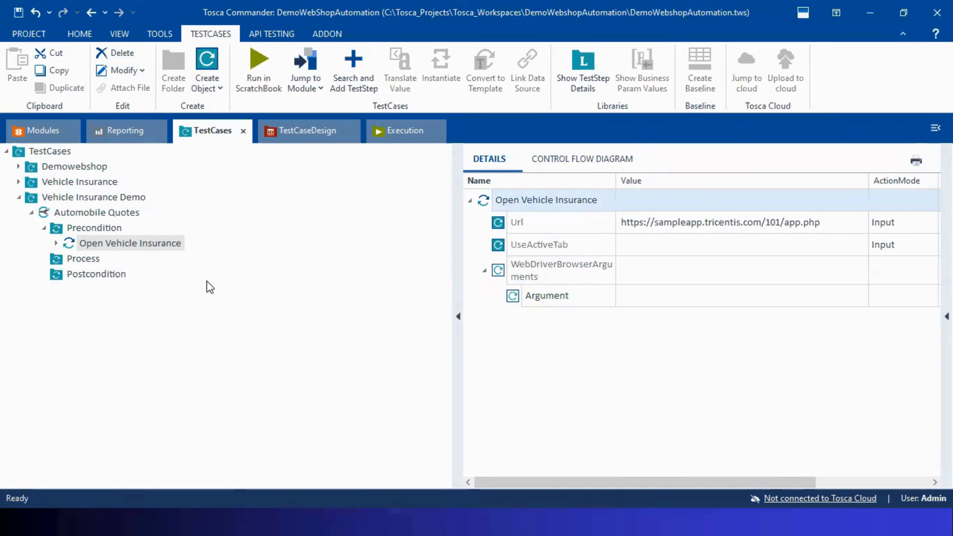
Step: Create a test configuration parameter named Browser on the Automobile Quotes test case
{"action": "left_click", "coordinate": [91, 216]}
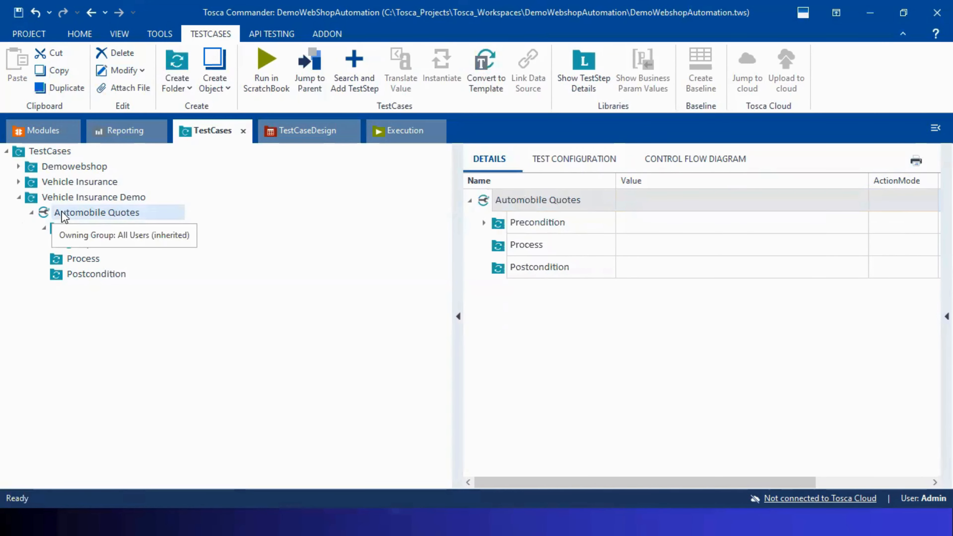
{"action": "left_click", "coordinate": [574, 160]}
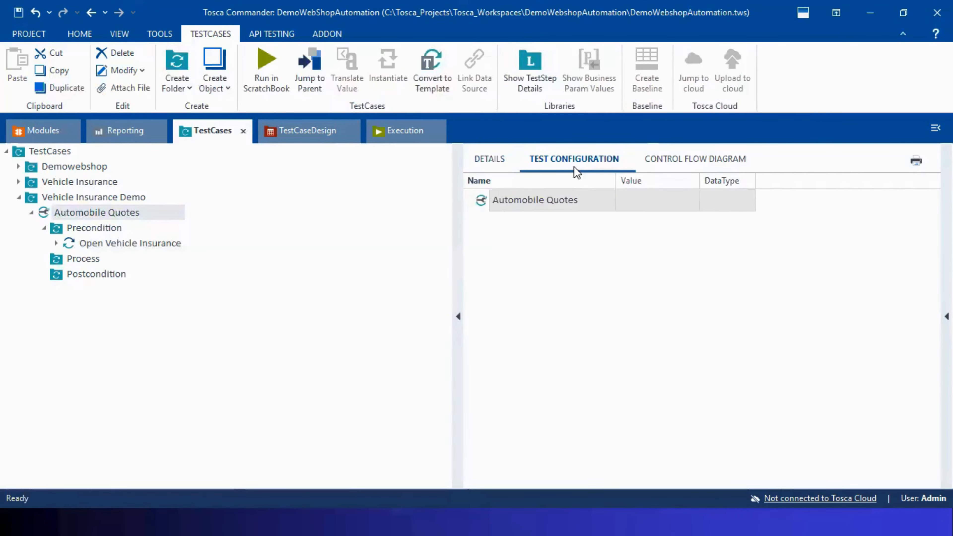
{"action": "right_click", "coordinate": [485, 208]}
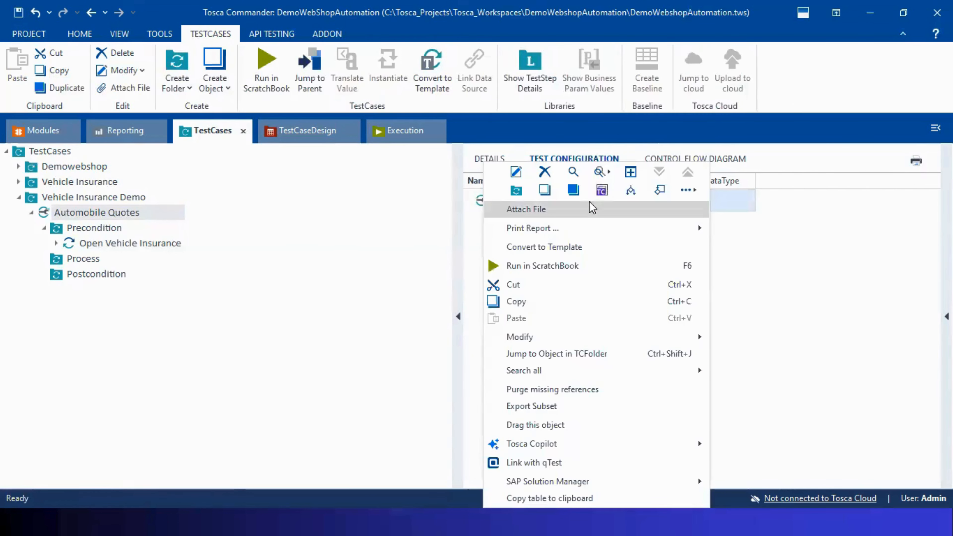
{"action": "left_click", "coordinate": [601, 191]}
{"action": "type", "text": "Browser"}
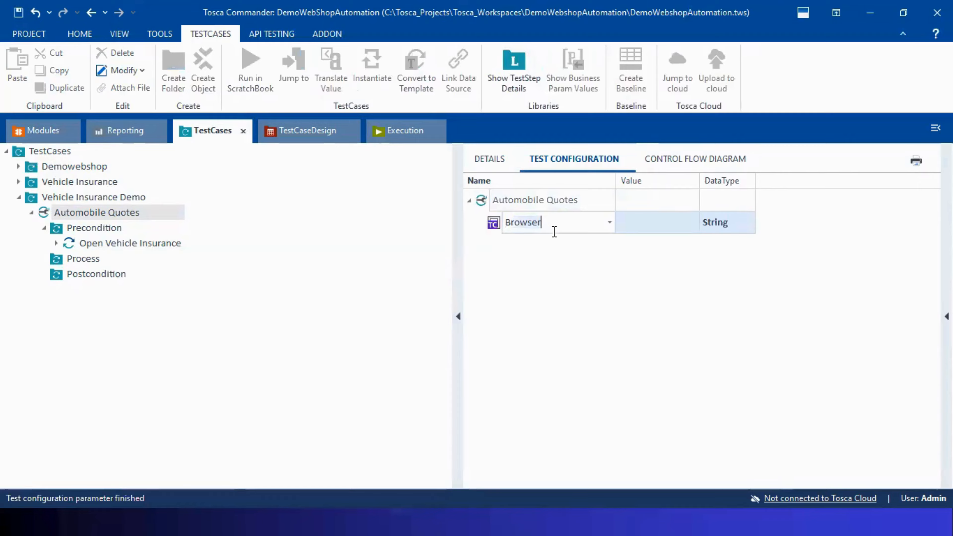
Step: Set the value of the Browser test configuration parameter to Edge
{"action": "left_click", "coordinate": [648, 224]}
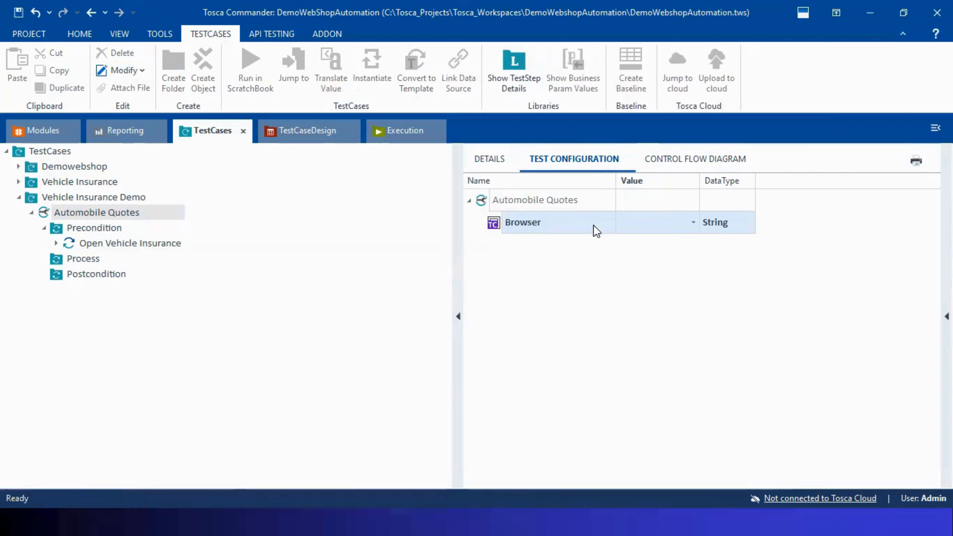
{"action": "left_click", "coordinate": [698, 225]}
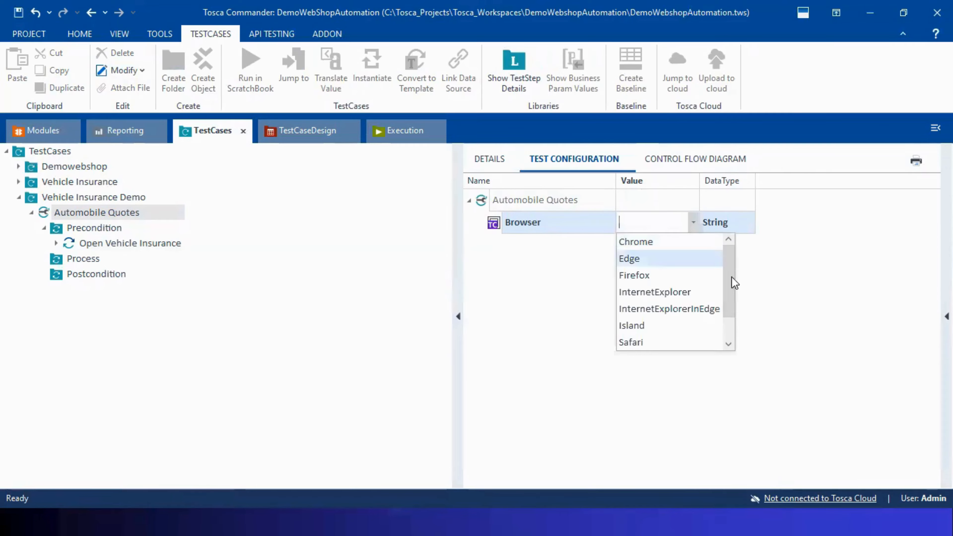
{"action": "left_click_drag", "start_coordinate": [733, 280], "coordinate": [734, 258]}
{"action": "left_click", "coordinate": [637, 259]}
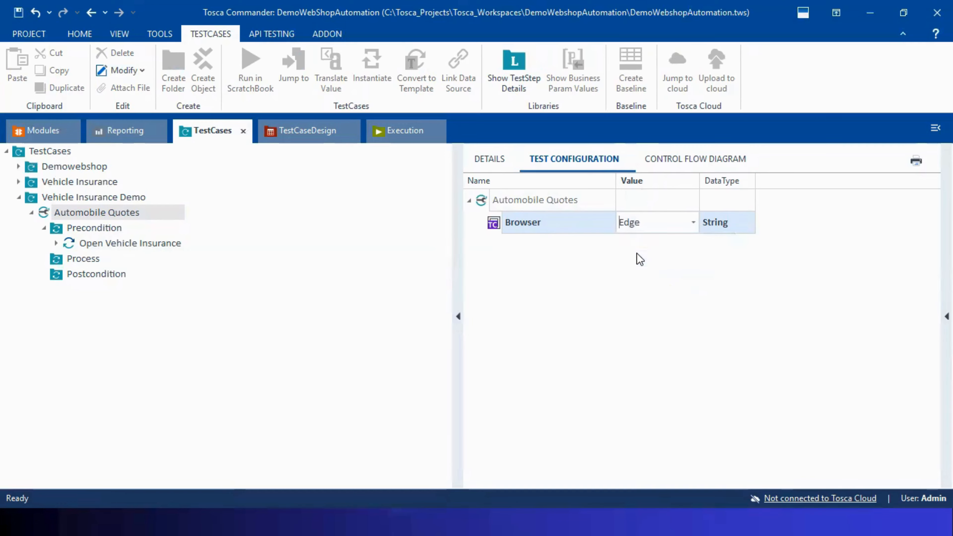
{"action": "left_click", "coordinate": [622, 291]}
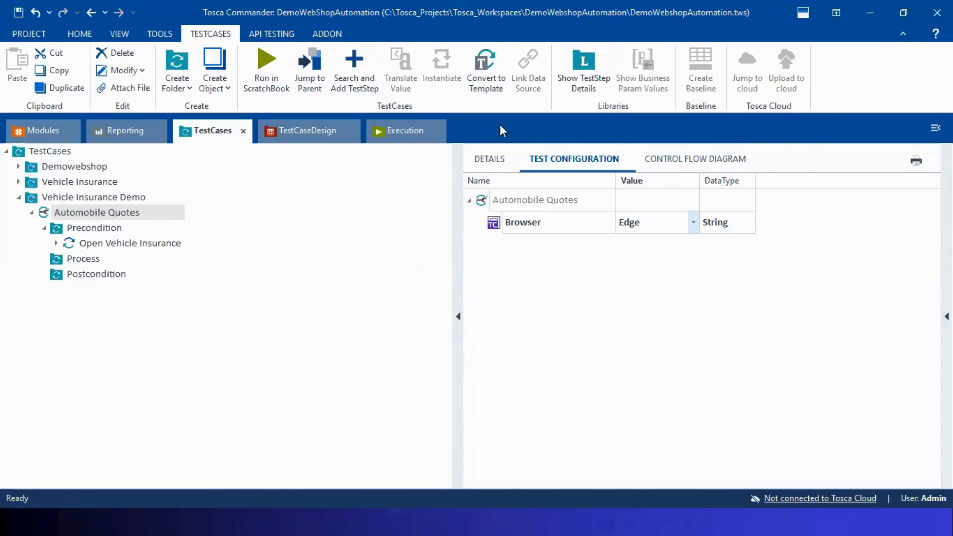
{"action": "left_click", "coordinate": [69, 243]}
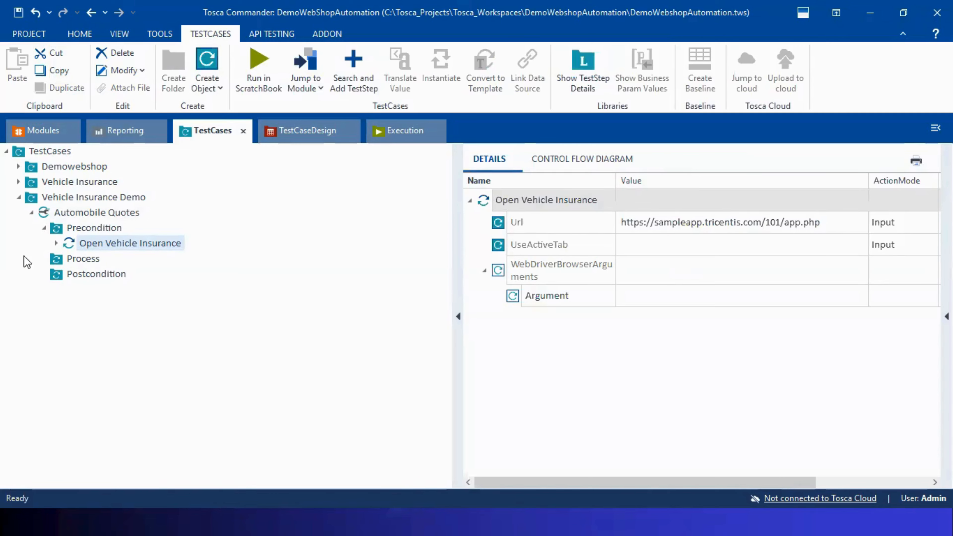
{"action": "left_click", "coordinate": [58, 264]}
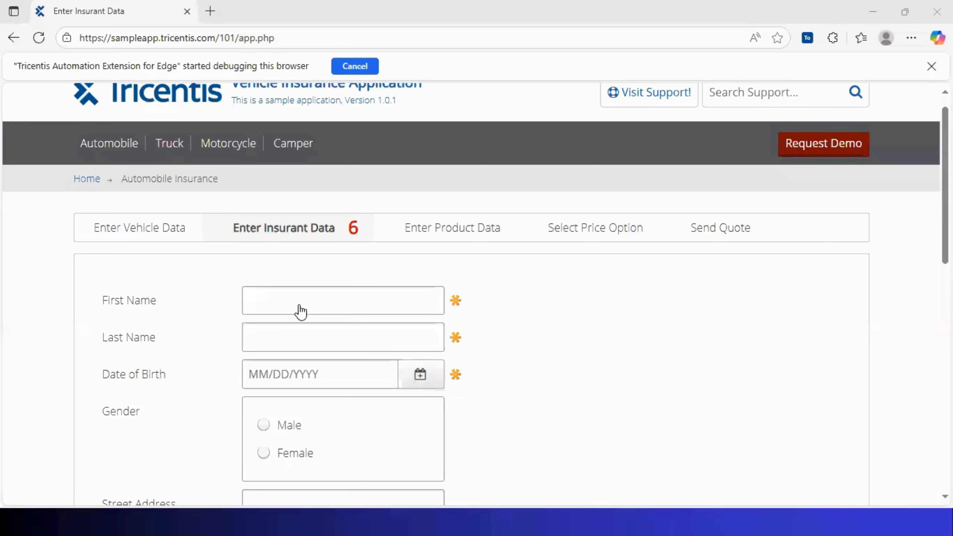
{"action": "left_click", "coordinate": [96, 149]}
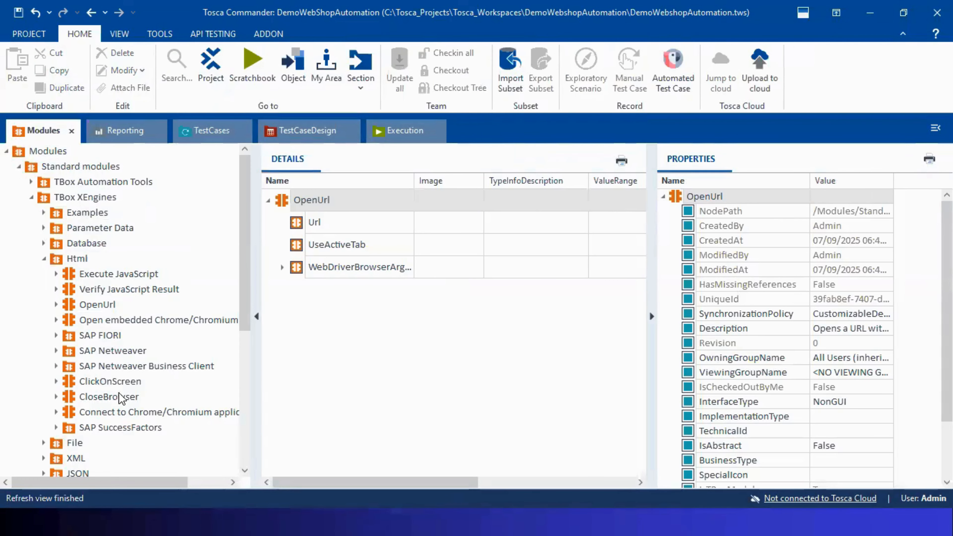
Step: Start an XScan of the Enter Insurant Data browser page for the Vehicle Insurance Demo module folder
{"action": "scroll", "coordinate": [124, 398], "scroll_direction": "down", "scroll_amount": 5}
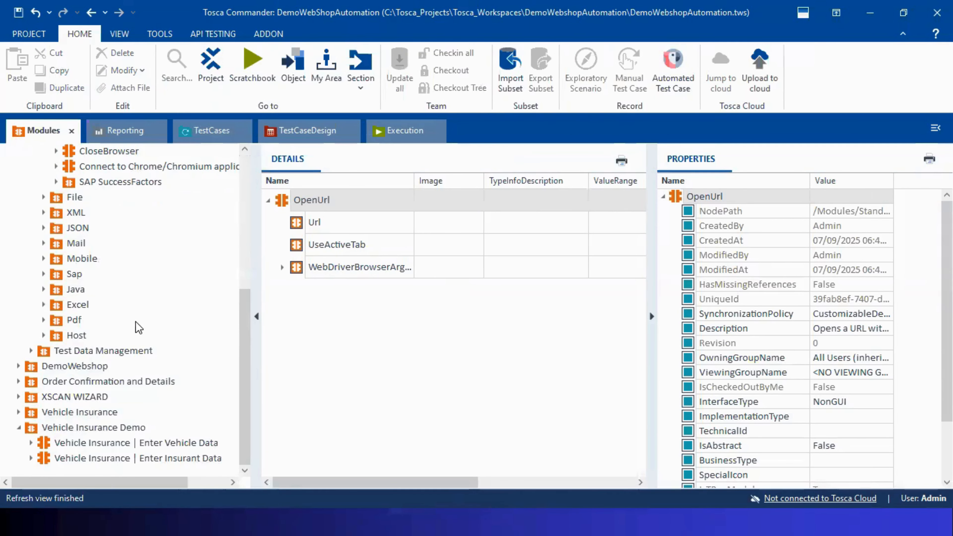
{"action": "left_click", "coordinate": [67, 428]}
{"action": "right_click", "coordinate": [67, 430]}
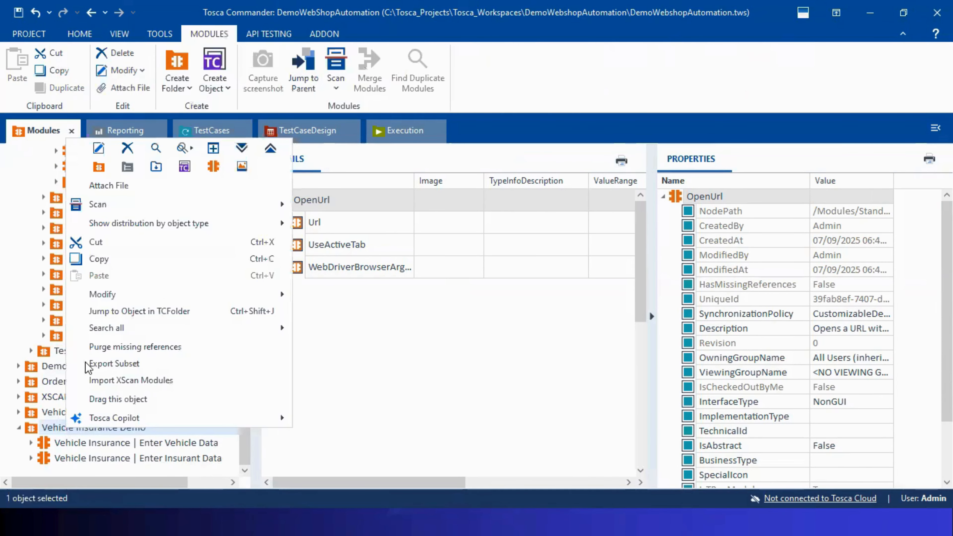
{"action": "mouse_move", "coordinate": [208, 213]}
{"action": "left_click", "coordinate": [350, 208]}
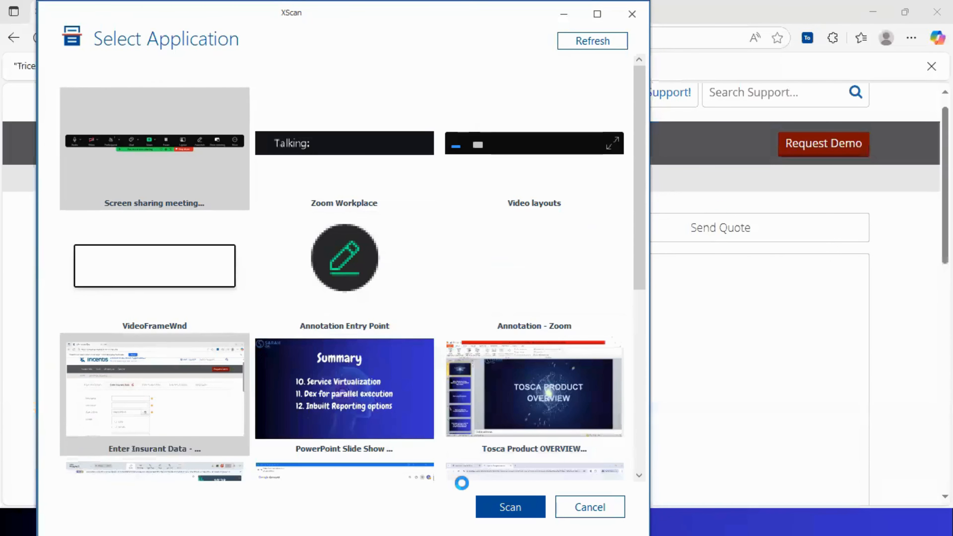
{"action": "left_click", "coordinate": [488, 507]}
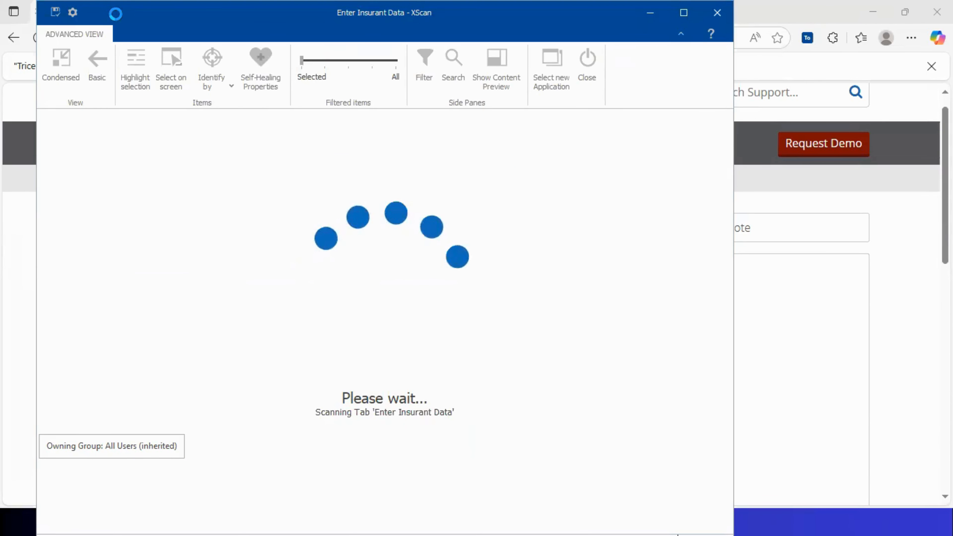
Step: Select the Automobile, Truck, Motorcycle and Camper links for the scanned module and name it Vehicle Insurance | Navigation Menu
{"action": "left_click_drag", "start_coordinate": [120, 14], "coordinate": [431, 95]}
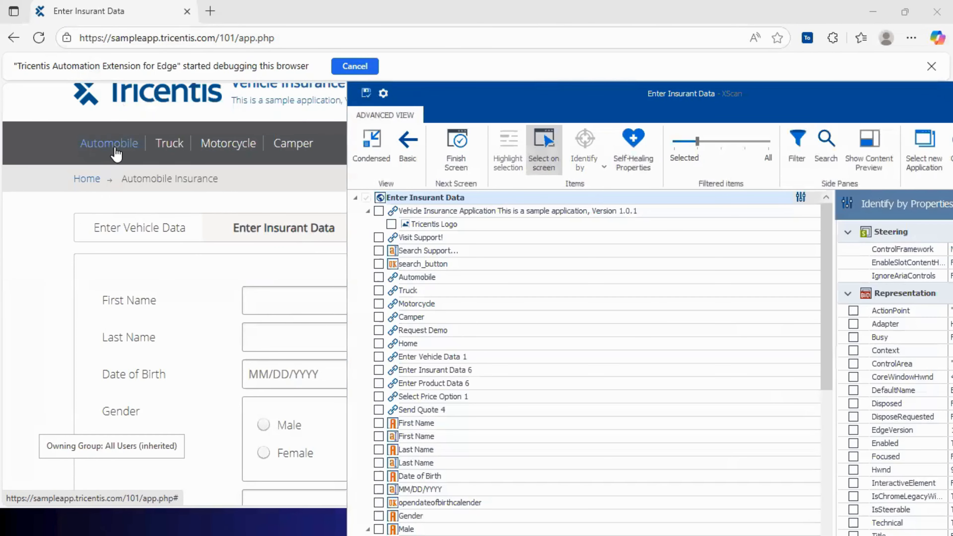
{"action": "left_click", "coordinate": [176, 150]}
{"action": "left_click", "coordinate": [217, 151]}
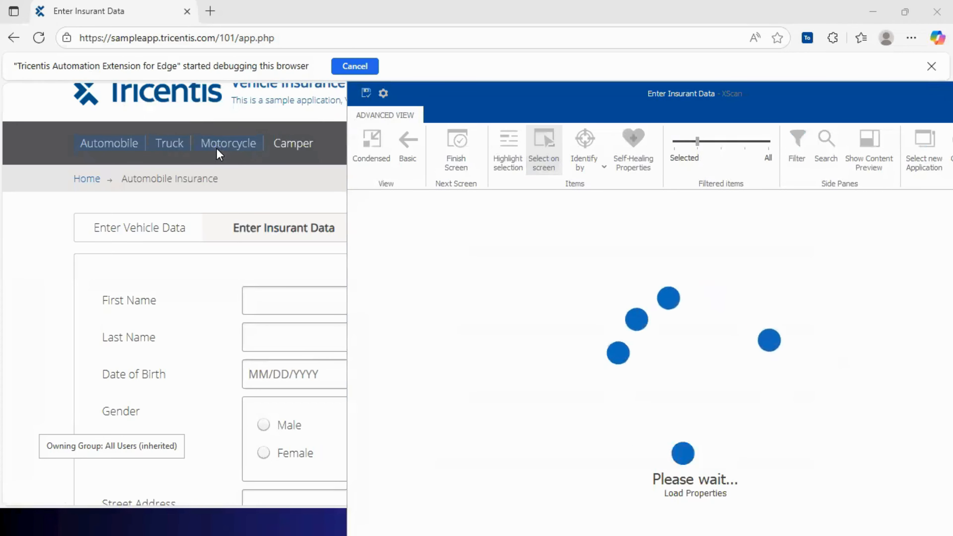
{"action": "left_click", "coordinate": [304, 149]}
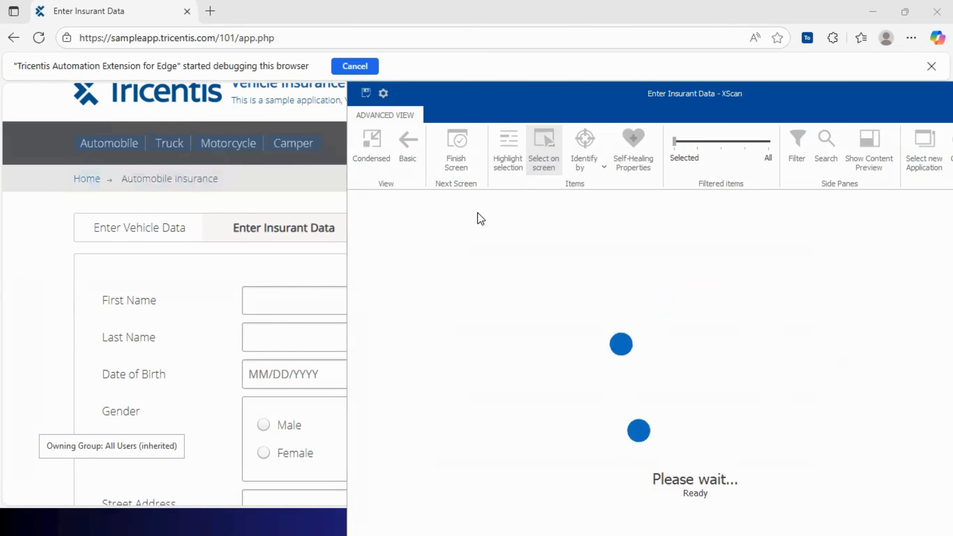
{"action": "left_click", "coordinate": [473, 198]}
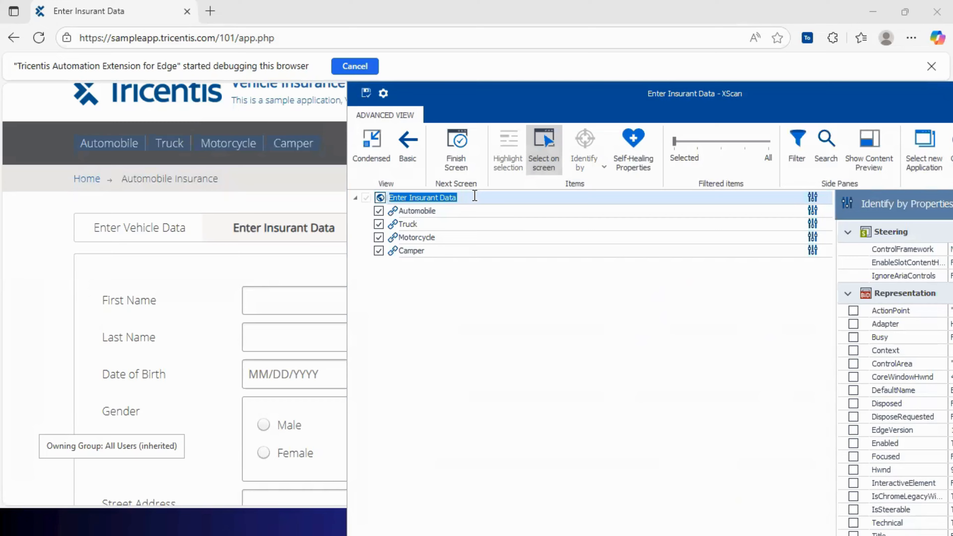
{"action": "type", "text": "Vehicle"}
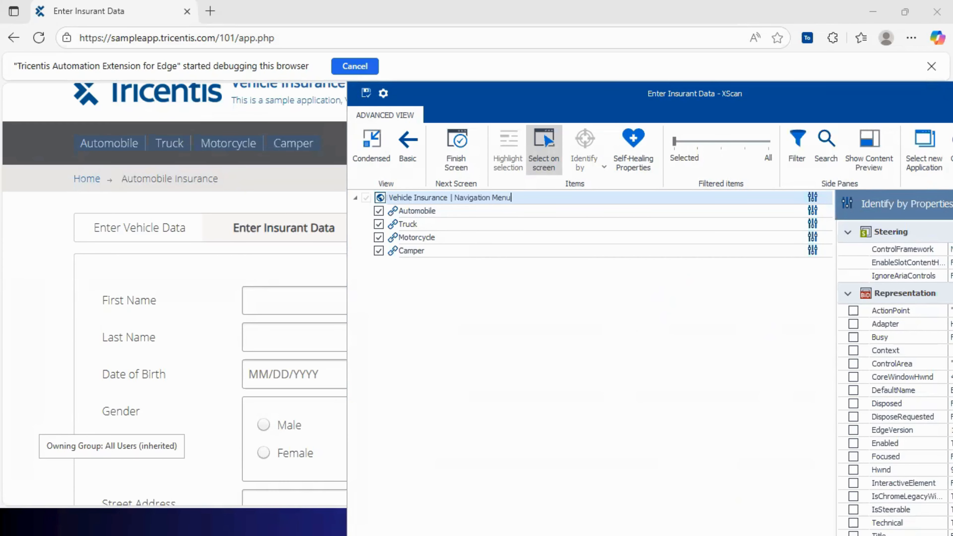
Step: Identify the Navigation Menu module by its Url instead of its Title, and save the scan on closing XScan
{"action": "double_click", "coordinate": [810, 115]}
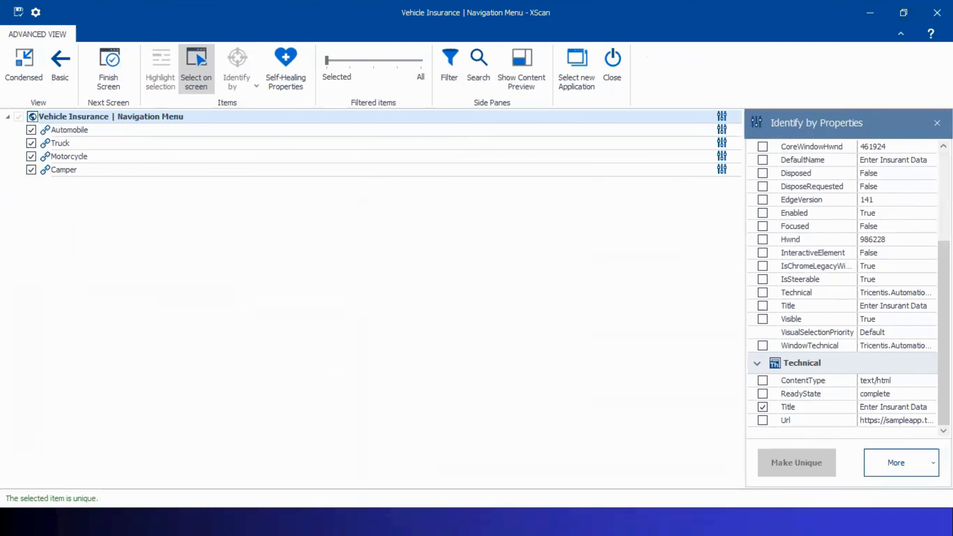
{"action": "left_click", "coordinate": [913, 421]}
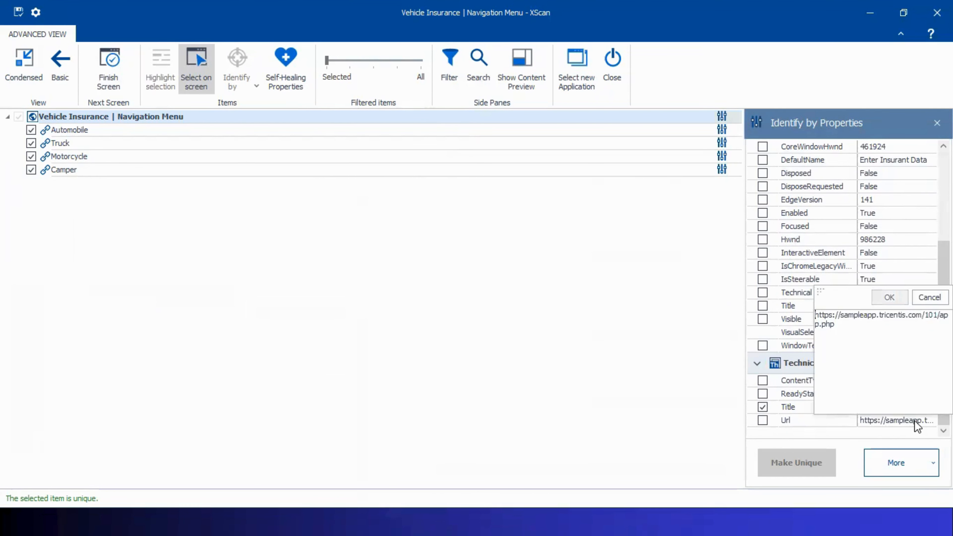
{"action": "left_click", "coordinate": [764, 421]}
{"action": "left_click", "coordinate": [764, 408]}
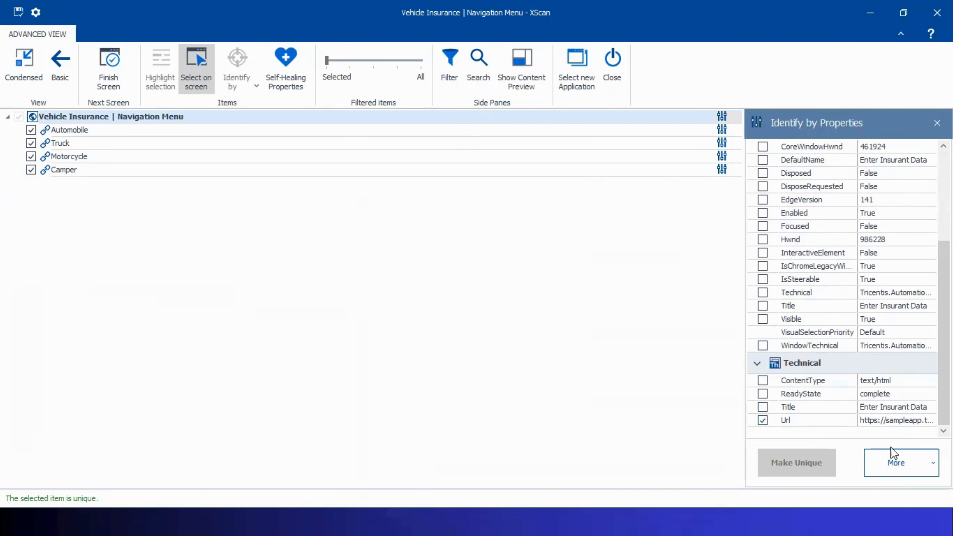
{"action": "left_click", "coordinate": [608, 72]}
{"action": "left_click", "coordinate": [407, 310]}
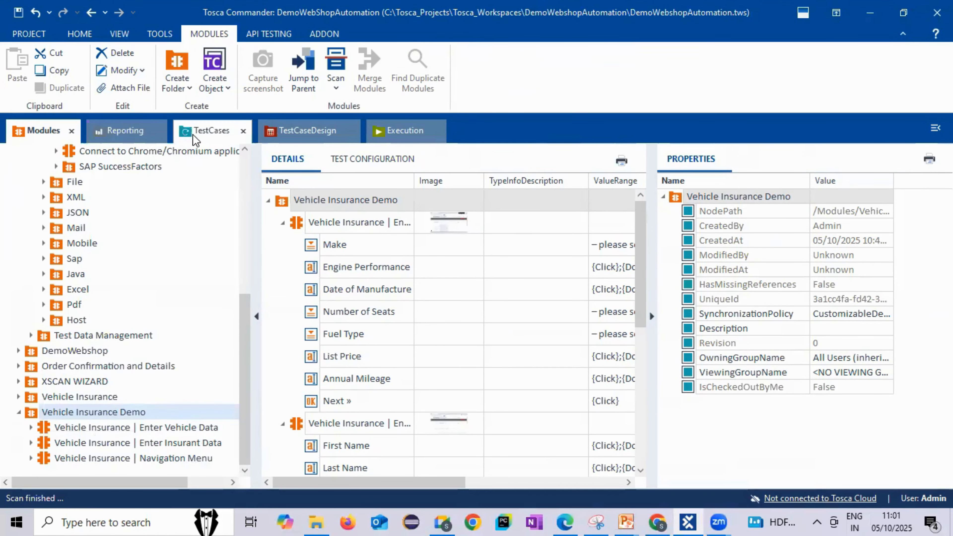
{"action": "left_click", "coordinate": [202, 131]}
{"action": "left_click", "coordinate": [43, 131]}
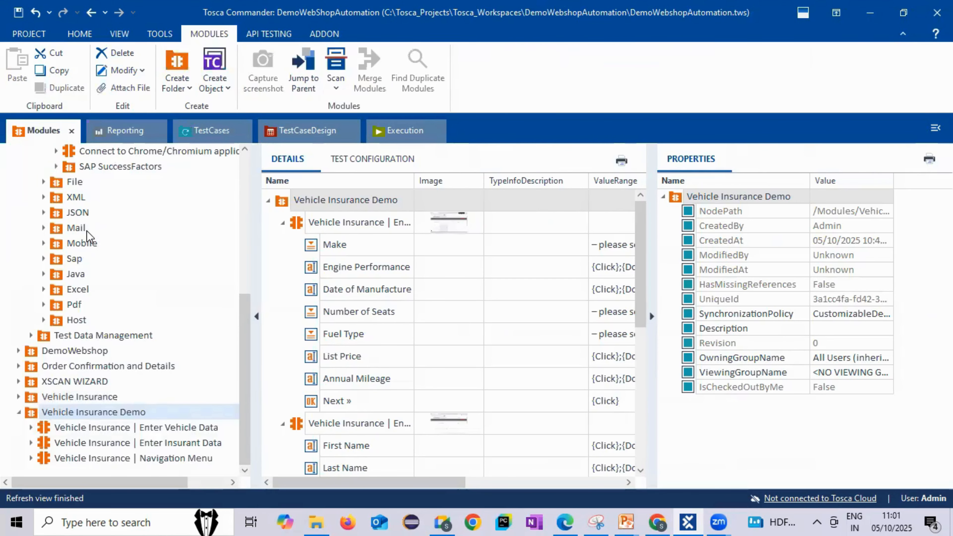
{"action": "scroll", "coordinate": [88, 236], "scroll_direction": "up", "scroll_amount": 3}
{"action": "scroll", "coordinate": [97, 237], "scroll_direction": "up", "scroll_amount": 1}
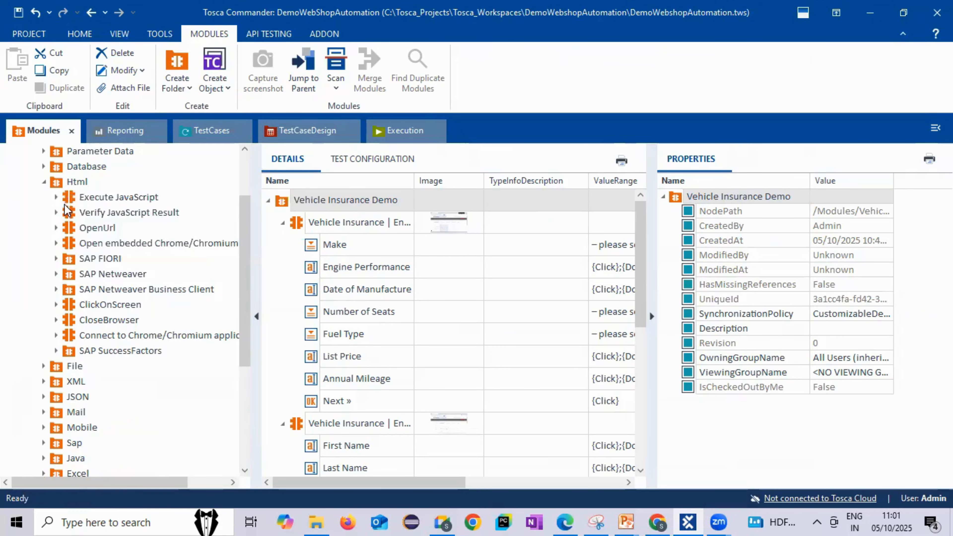
{"action": "scroll", "coordinate": [67, 210], "scroll_direction": "up", "scroll_amount": 2}
{"action": "left_click", "coordinate": [85, 306]}
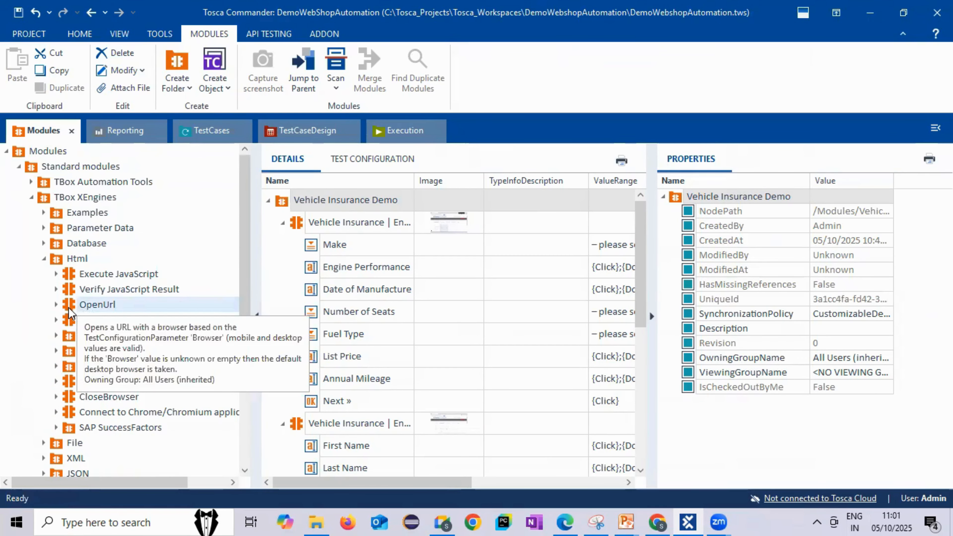
Step: Search for Navigation and add the Vehicle Insurance | Navigation Menu module as a test step in the Process folder
{"action": "left_click", "coordinate": [203, 142]}
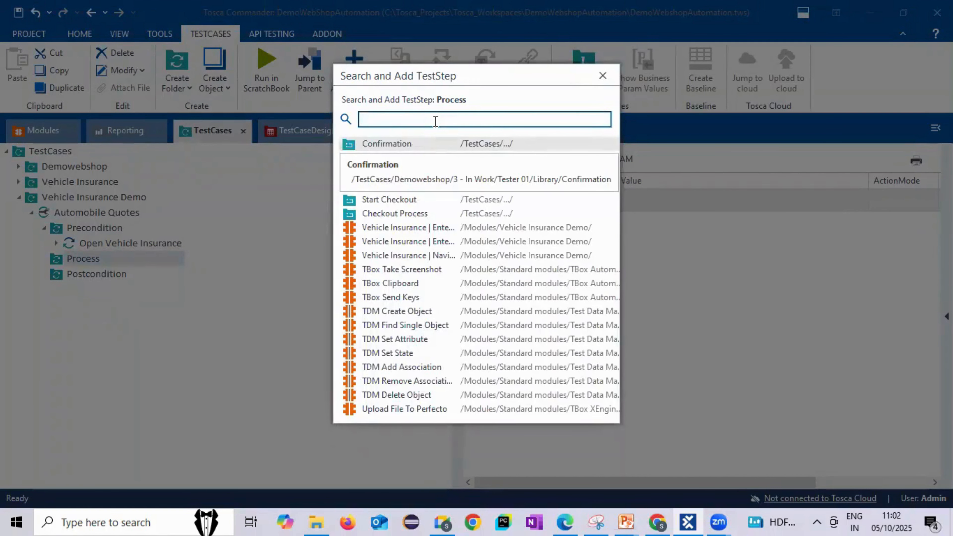
{"action": "type", "text": "Navigation"}
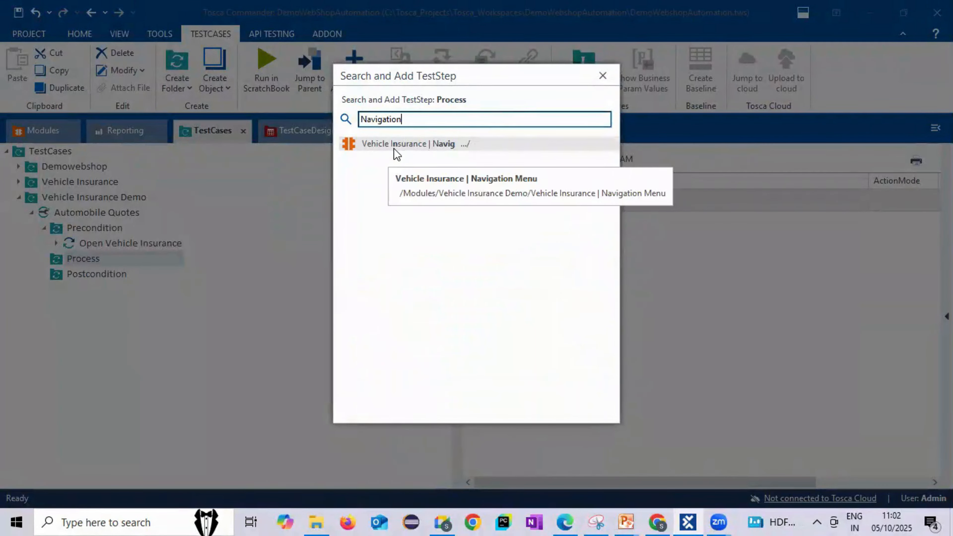
{"action": "double_click", "coordinate": [401, 147]}
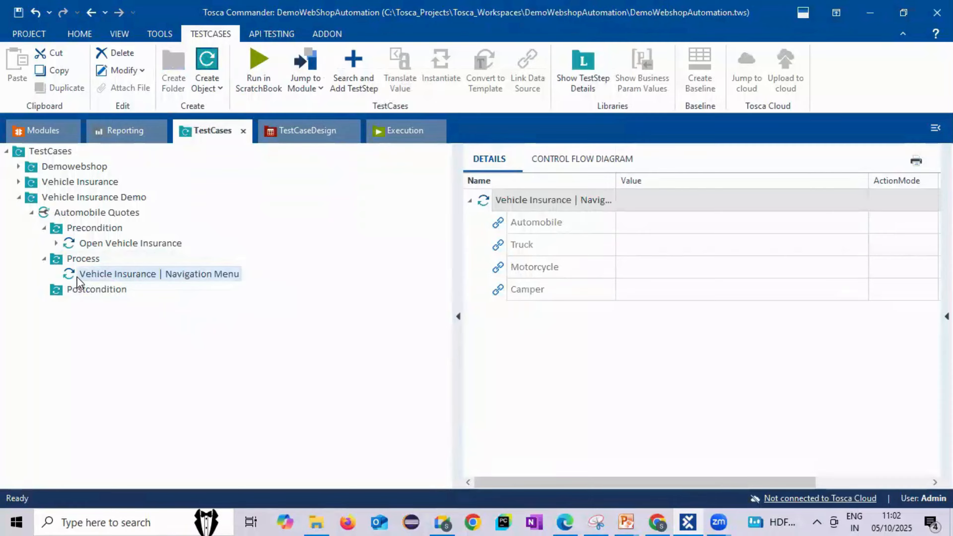
{"action": "left_click", "coordinate": [86, 274]}
{"action": "left_click", "coordinate": [121, 274]}
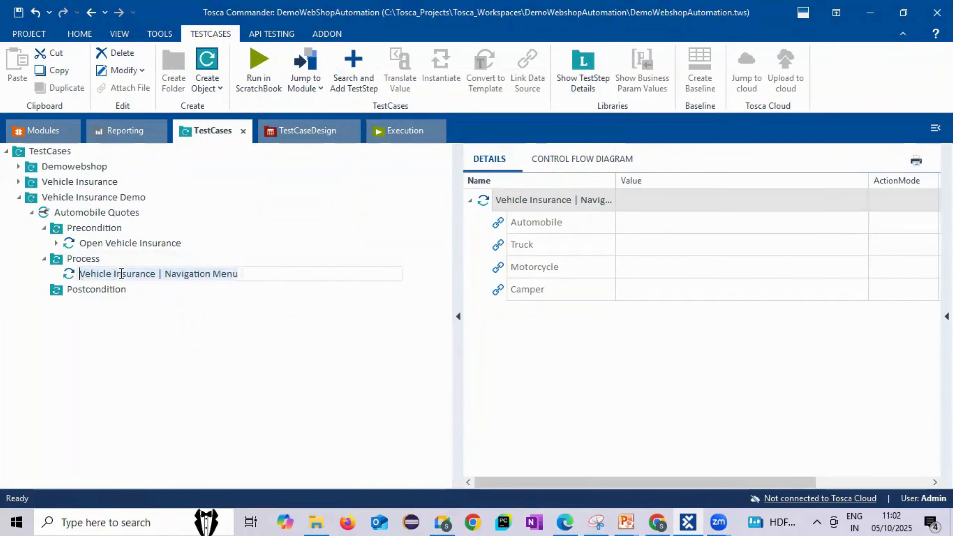
{"action": "type", "text": "Click on Auto"}
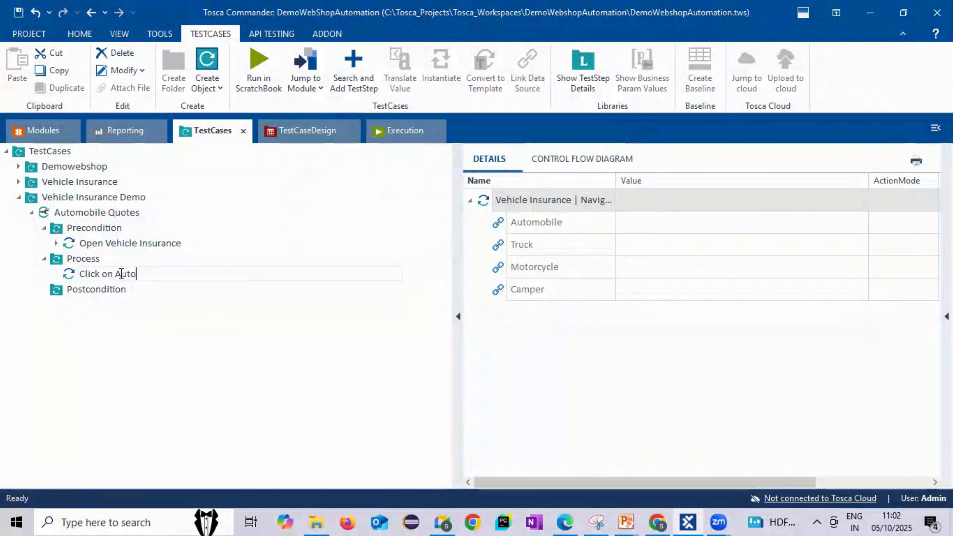
{"action": "type", "text": "mabilt"}
{"action": "key", "text": "BackSpace"}
{"action": "type", "text": "e"}
Step: Set the first Automobile entry of the Navigation Menu test step to action mode WaitOn with value Exists == True
{"action": "left_click_drag", "start_coordinate": [457, 268], "coordinate": [345, 272]}
{"action": "left_click", "coordinate": [793, 227]}
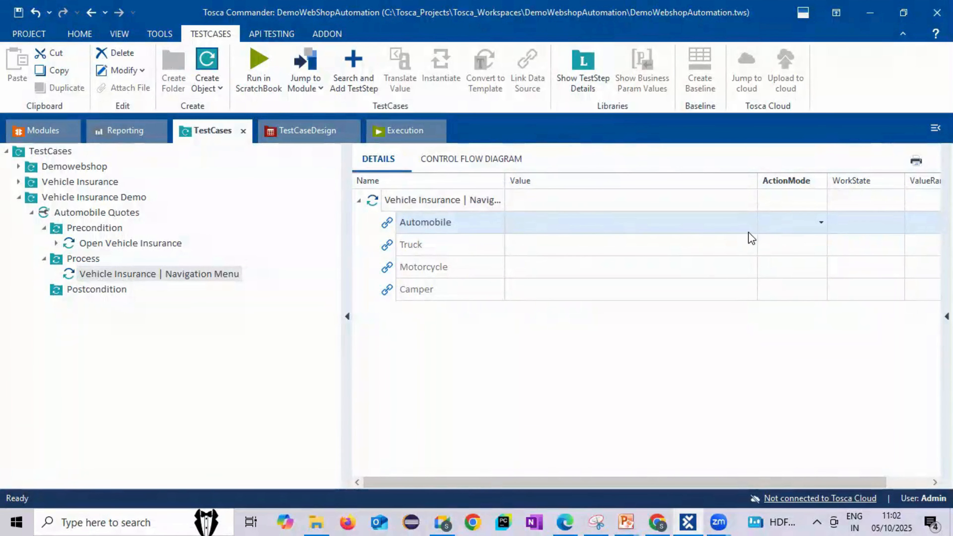
{"action": "key", "text": "w"}
{"action": "key", "text": "Return"}
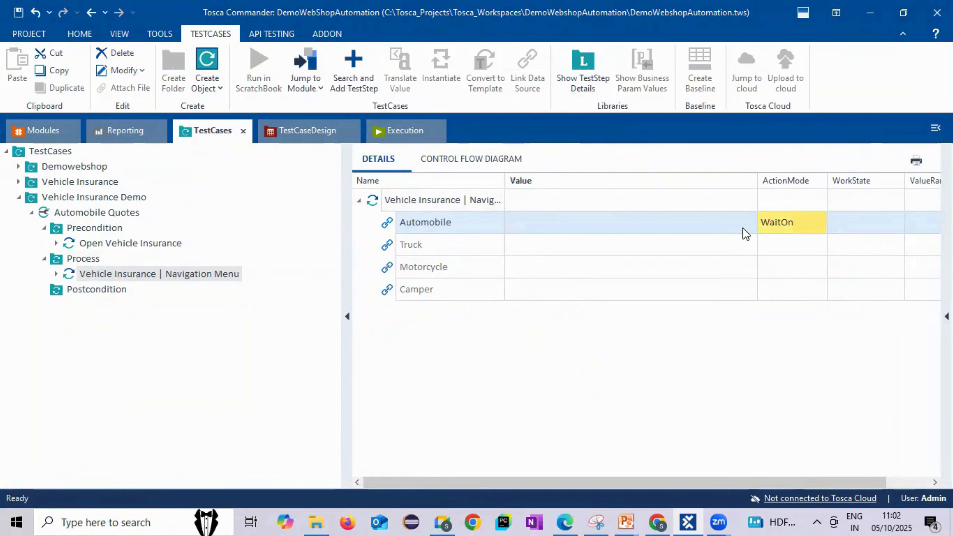
{"action": "left_click", "coordinate": [730, 225]}
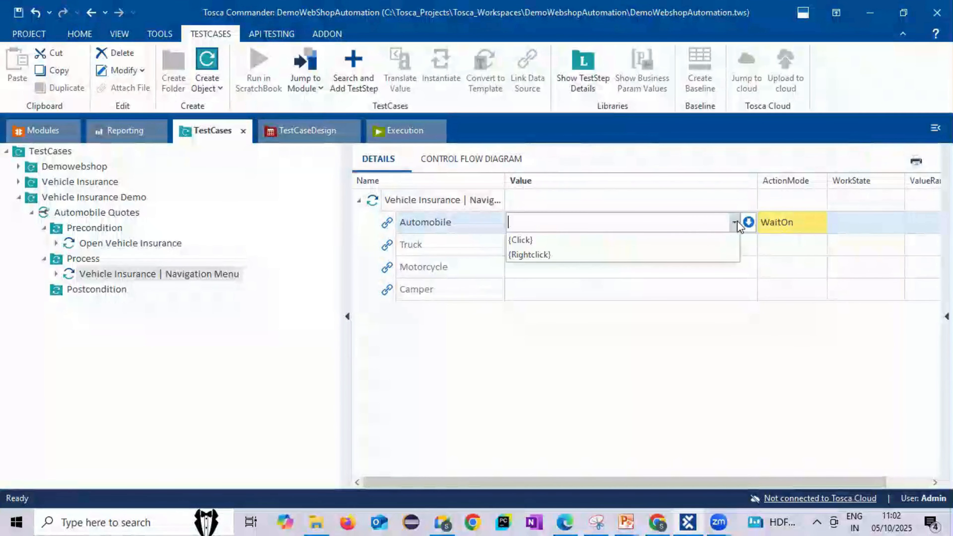
{"action": "left_click", "coordinate": [748, 222]}
{"action": "type", "text": "Exists"}
{"action": "key", "text": "Tab"}
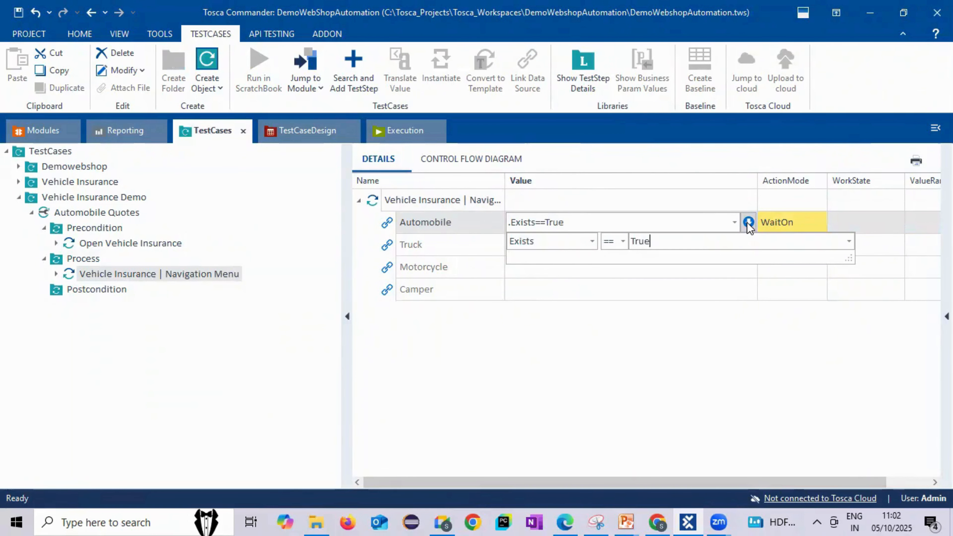
{"action": "left_click", "coordinate": [478, 247]}
{"action": "left_click", "coordinate": [478, 247]}
Step: Duplicate the Automobile test step value and set the copy to action mode Input with value {Click}
{"action": "left_click", "coordinate": [444, 226]}
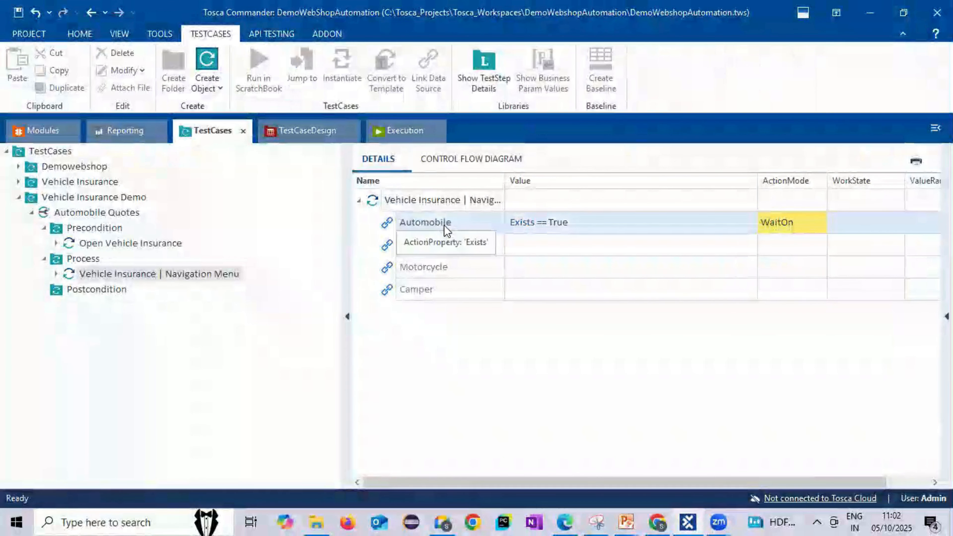
{"action": "key", "text": "ctrl+c"}
{"action": "key", "text": "ctrl+v"}
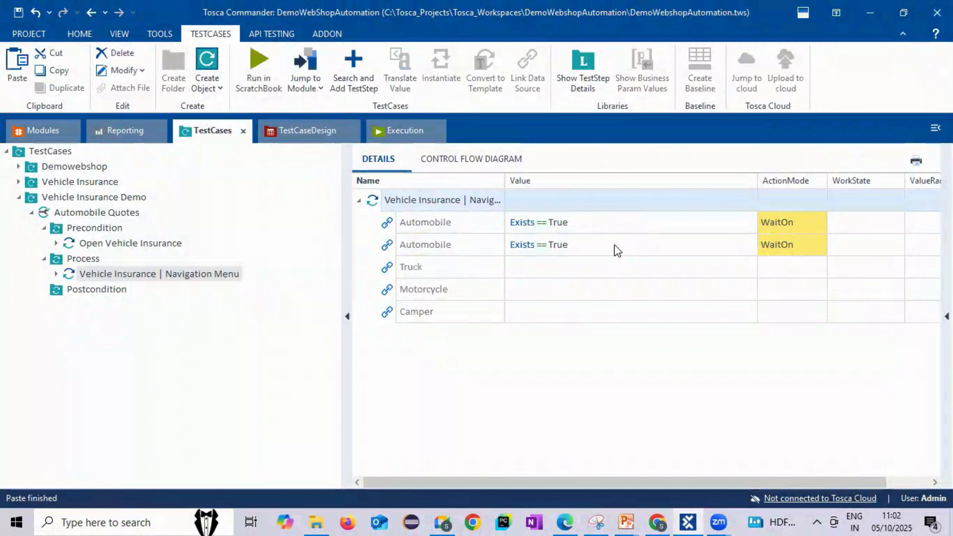
{"action": "left_click", "coordinate": [770, 244]}
{"action": "key", "text": "i"}
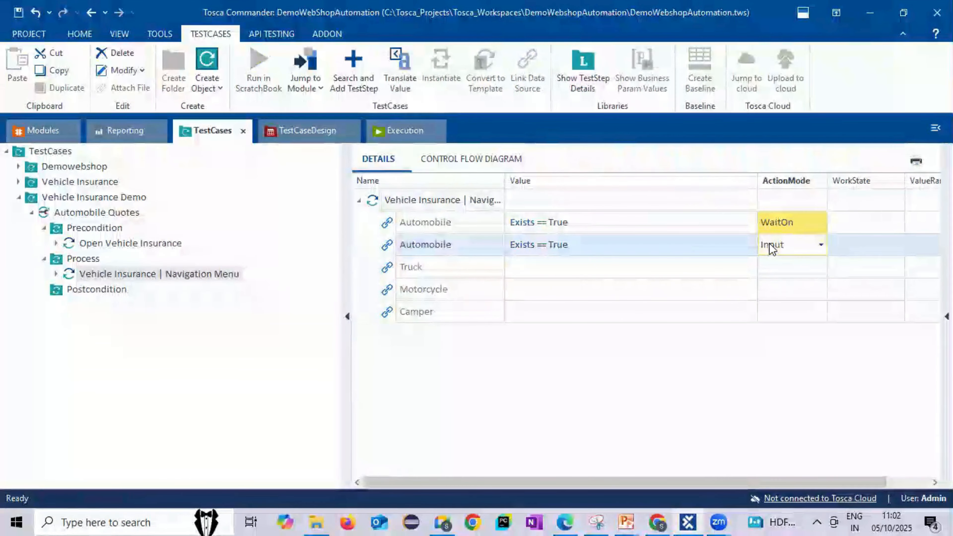
{"action": "left_click", "coordinate": [578, 244]}
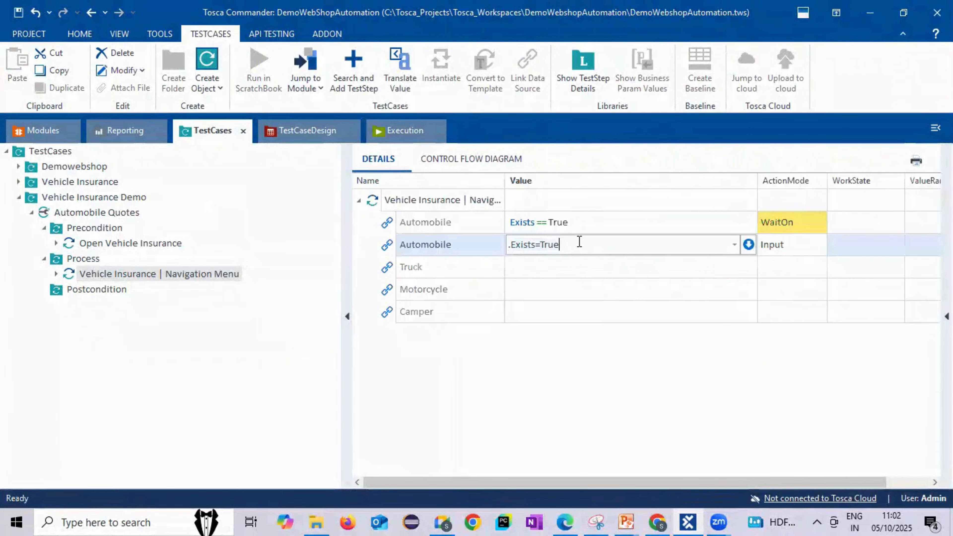
{"action": "type", "text": "{Click}"}
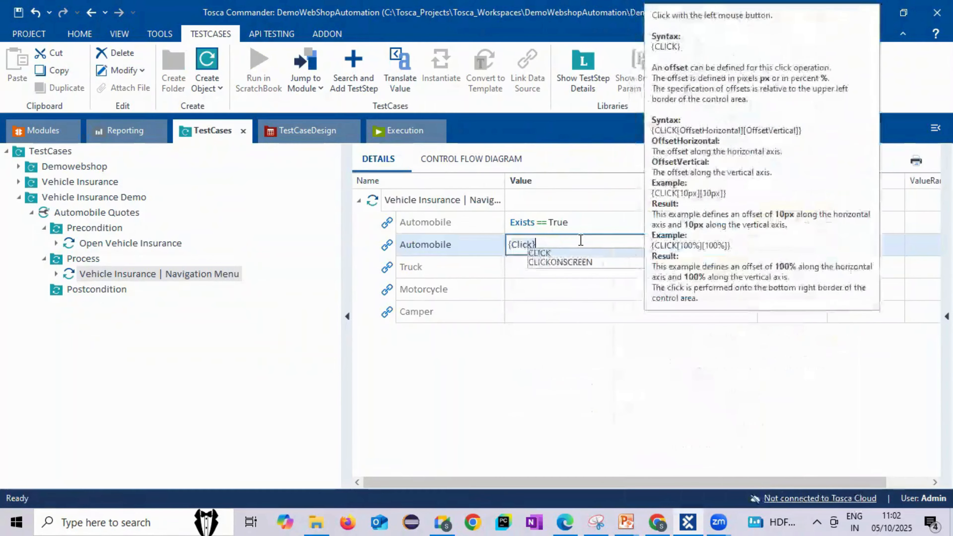
{"action": "left_click", "coordinate": [560, 283]}
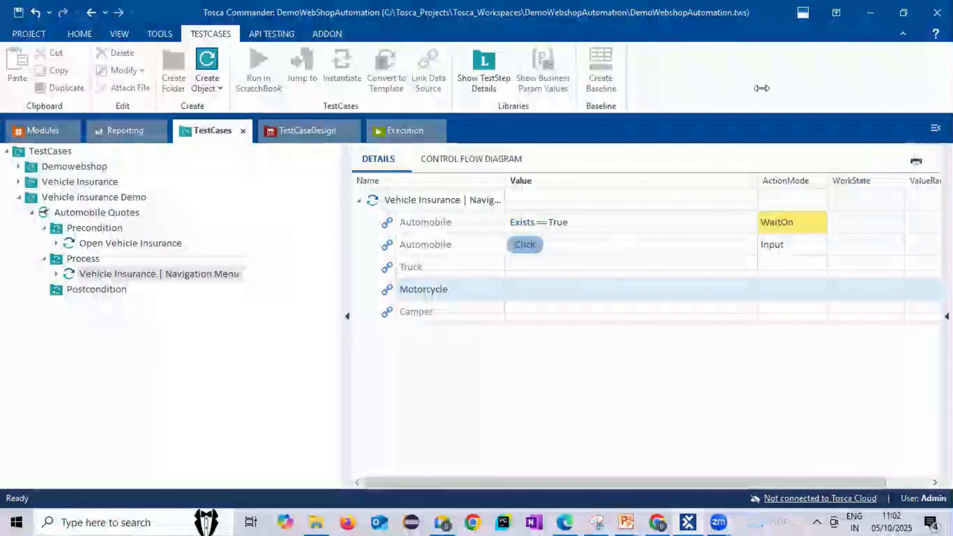
Step: Rename the Vehicle Insurance | Navigation Menu test step as Navigate to Automobile and collapse it
{"action": "double_click", "coordinate": [164, 278]}
{"action": "key", "text": "ctrl+a"}
{"action": "type", "text": "Navigate to AUtomat"}
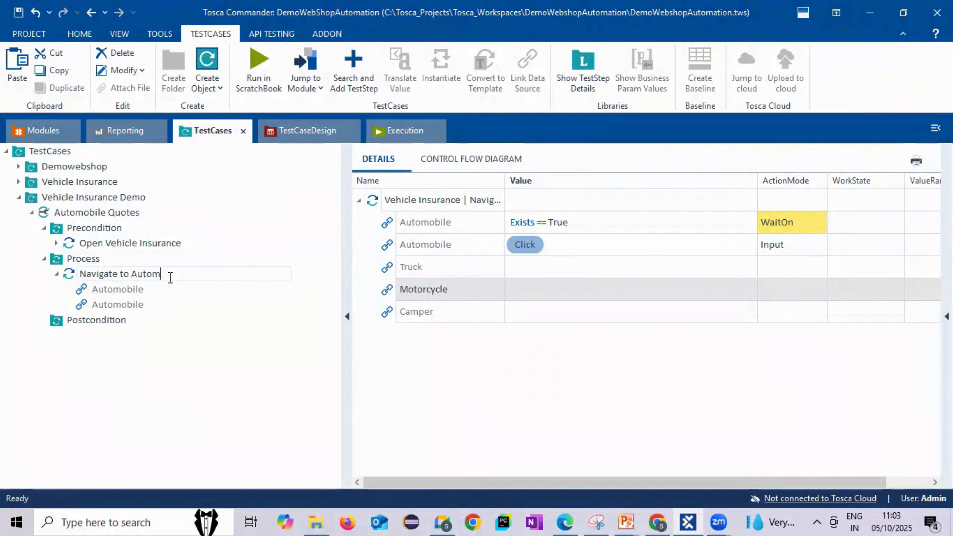
{"action": "type", "text": "obile"}
{"action": "key", "text": "Return"}
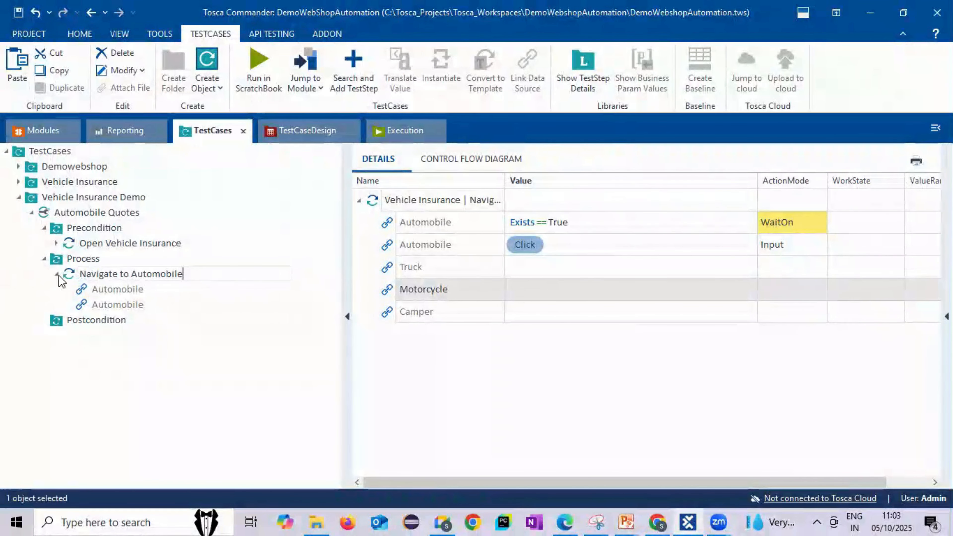
{"action": "left_click", "coordinate": [57, 273]}
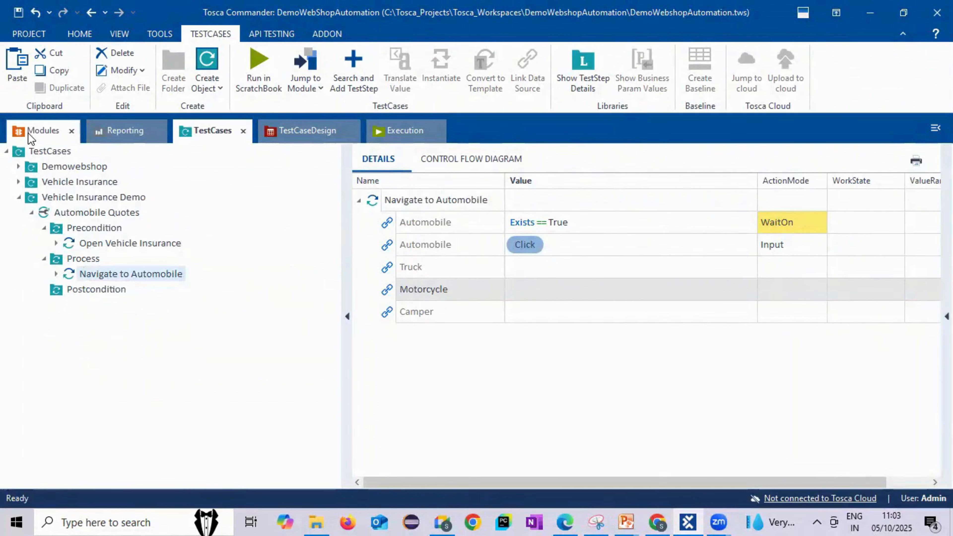
Step: Check the scanned modules, then search for Vehicle Ins and add Vehicle Insurance | Enter Vehicle Data as a test step in the Process folder
{"action": "left_click", "coordinate": [36, 130]}
{"action": "scroll", "coordinate": [134, 346], "scroll_direction": "down", "scroll_amount": 5}
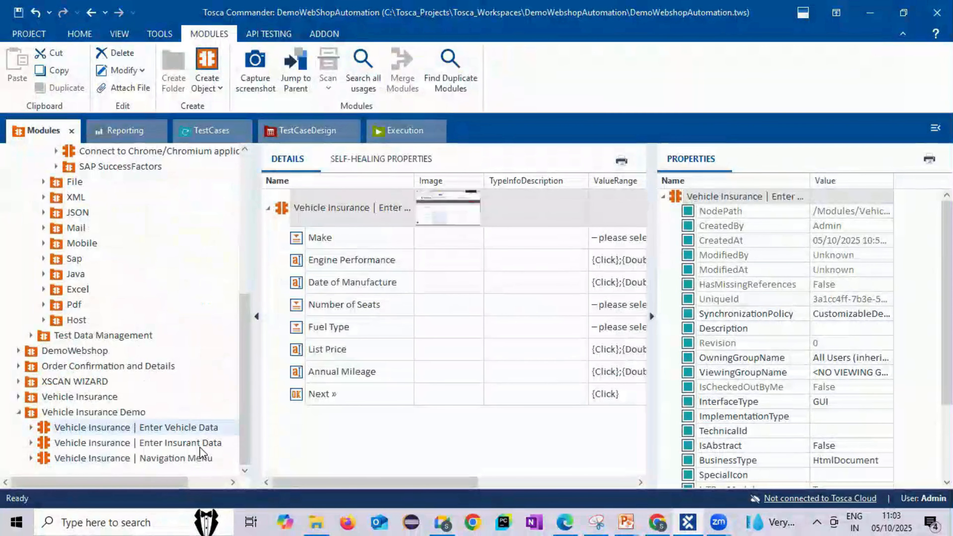
{"action": "left_click", "coordinate": [219, 133]}
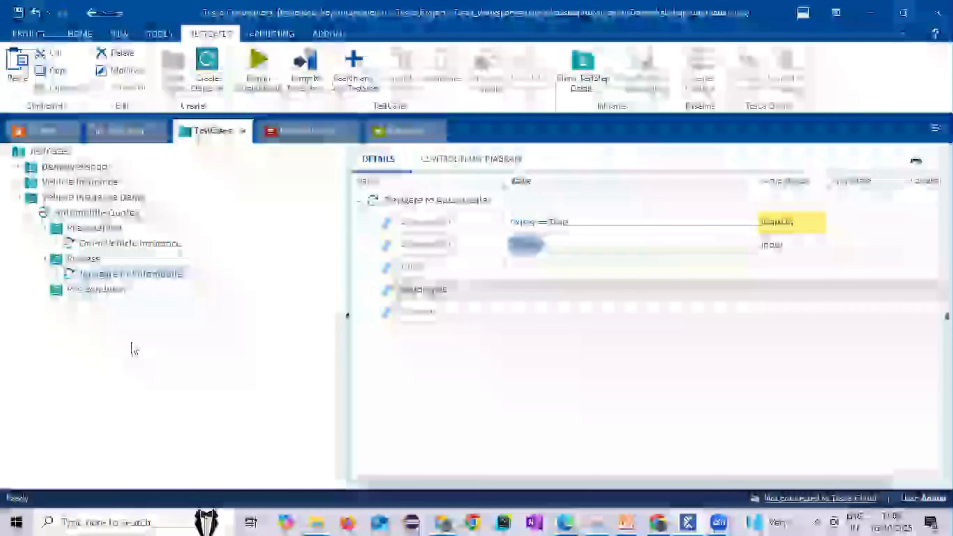
{"action": "left_click", "coordinate": [81, 258]}
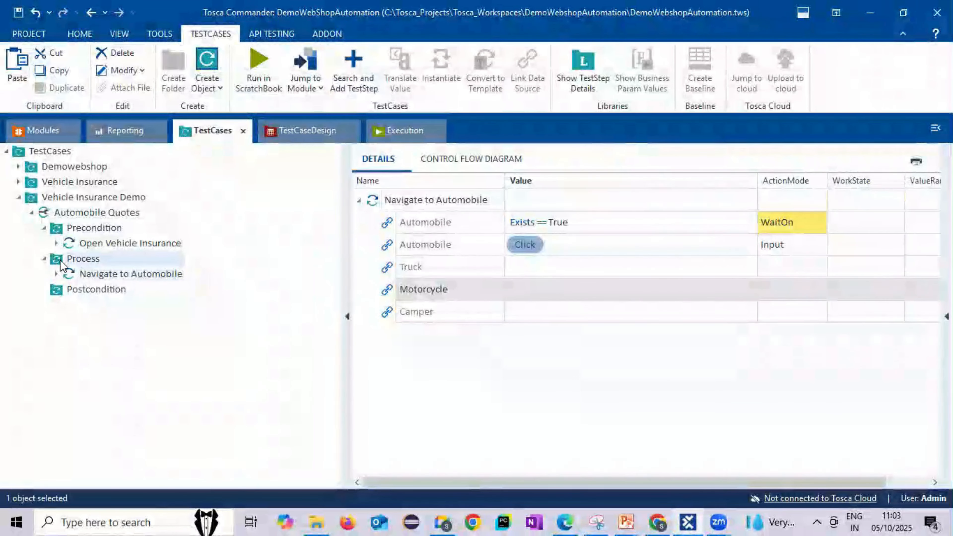
{"action": "right_click", "coordinate": [65, 259]}
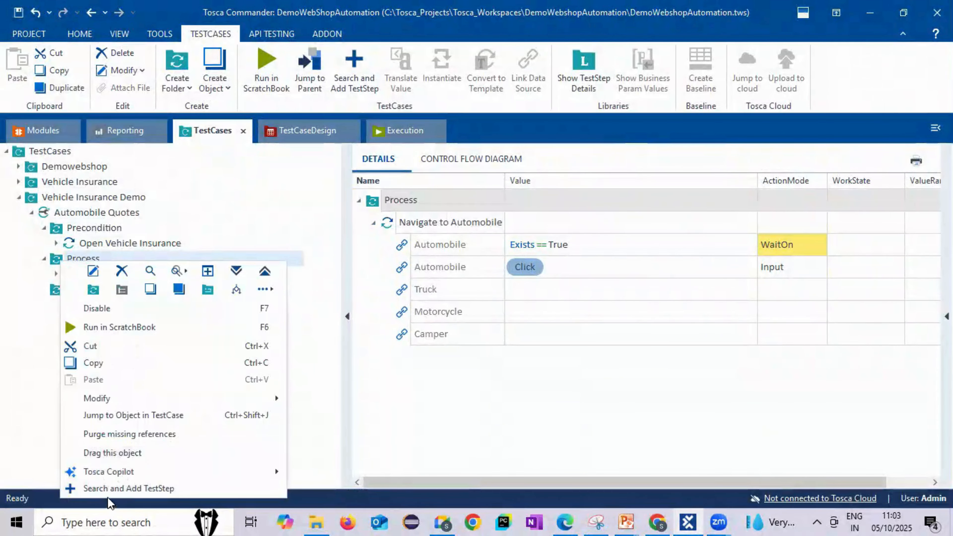
{"action": "left_click", "coordinate": [125, 488]}
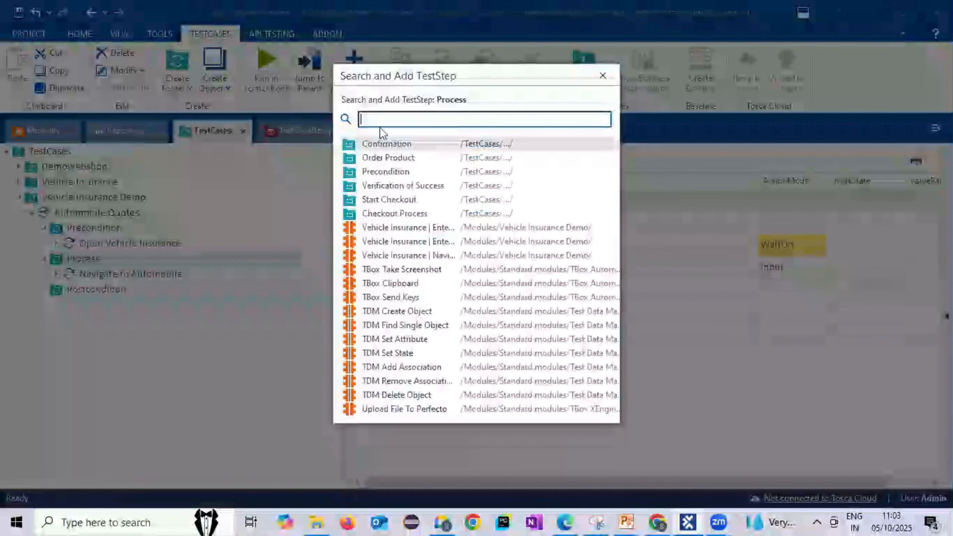
{"action": "type", "text": "Vehic"}
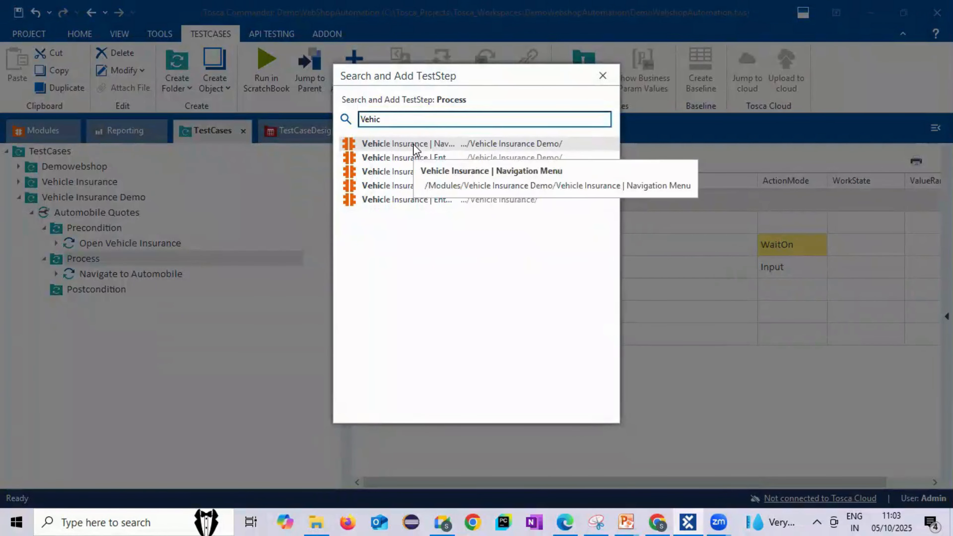
{"action": "type", "text": "===="}
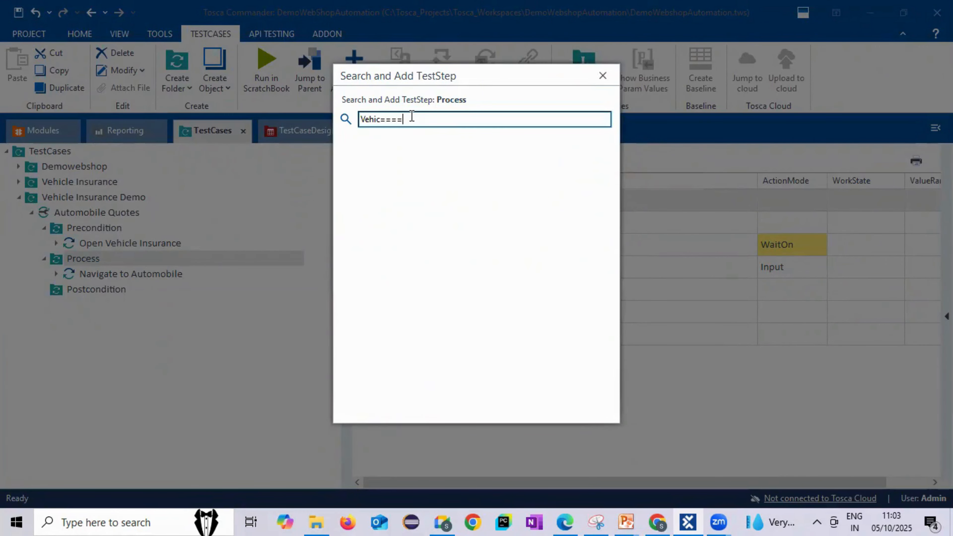
{"action": "type", "text": "=="}
{"action": "key", "text": "ctrl+a"}
{"action": "type", "text": "Vehicl"}
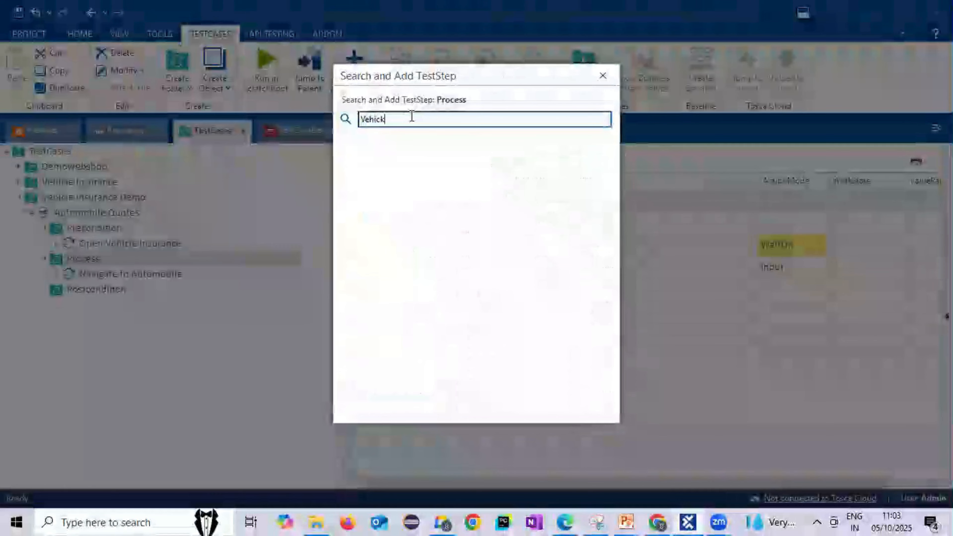
{"action": "type", "text": "e Ins"}
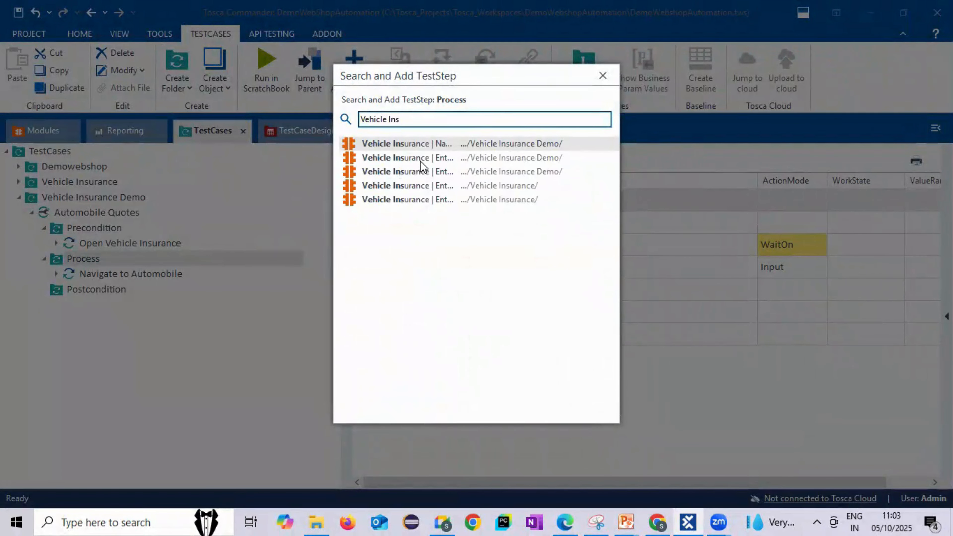
{"action": "double_click", "coordinate": [422, 159]}
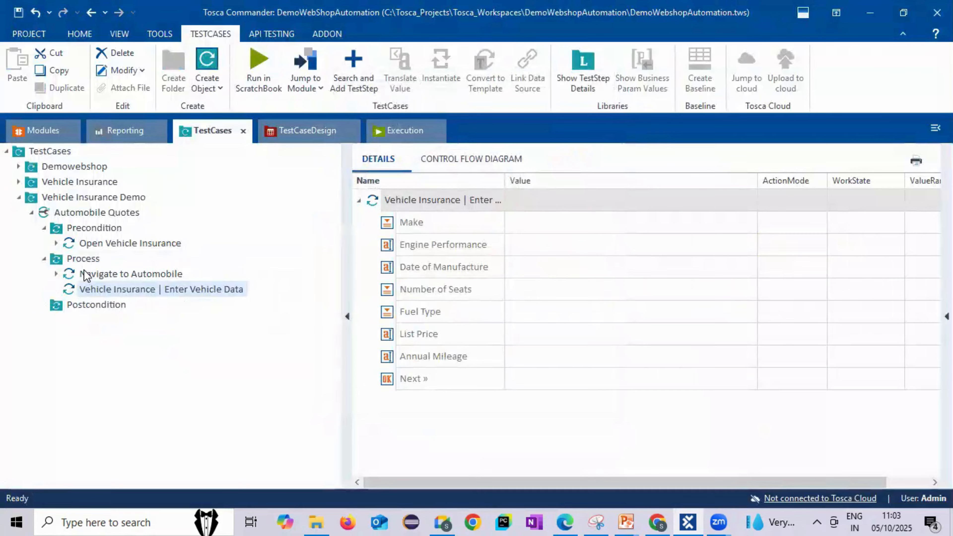
Step: Search for Insuran and add the Vehicle Insurance | Enter Insurant Data module as a test step in the Process folder
{"action": "left_click", "coordinate": [84, 261]}
{"action": "right_click", "coordinate": [87, 262]}
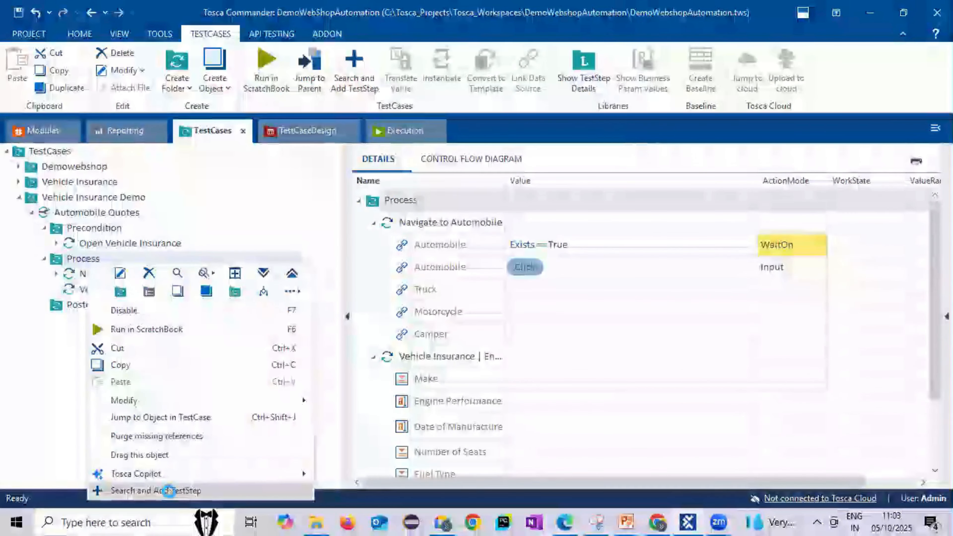
{"action": "left_click", "coordinate": [169, 490]}
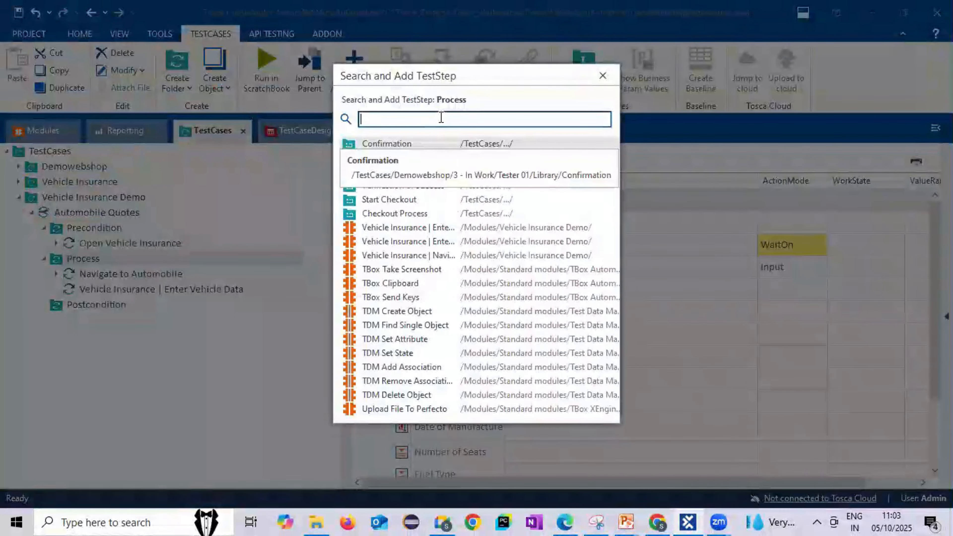
{"action": "type", "text": "Insuran"}
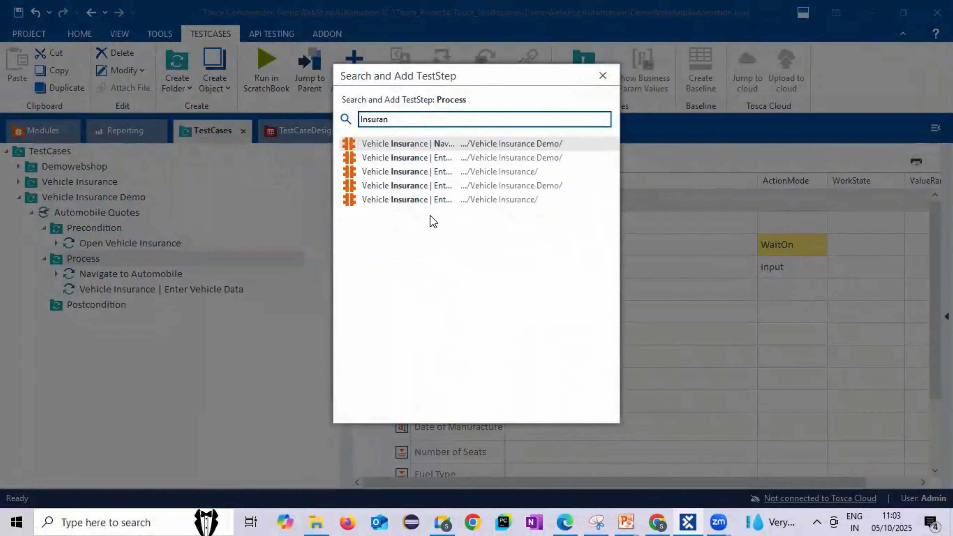
{"action": "left_click", "coordinate": [432, 159]}
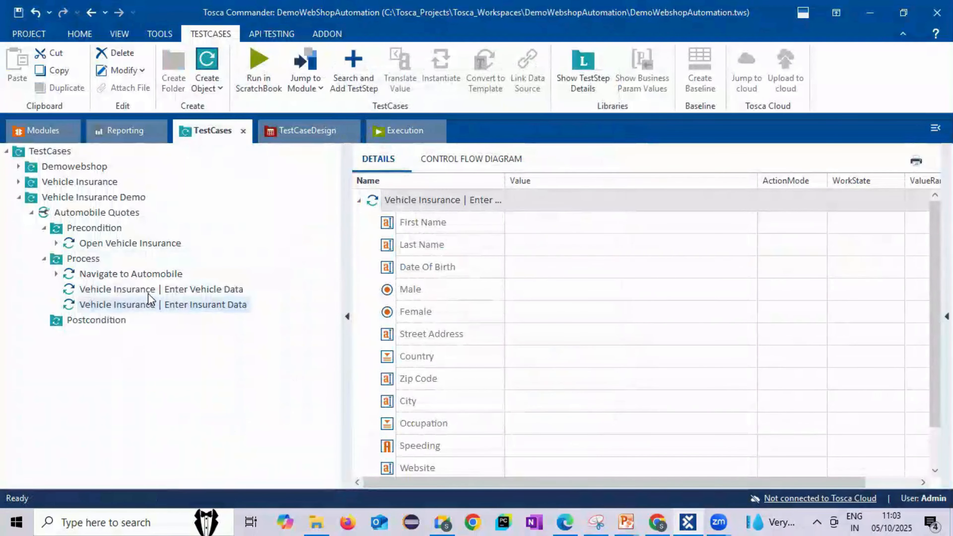
Step: Shorten the name of the Vehicle Insurance | Enter Vehicle Data test step to Enter Vehicle Data
{"action": "left_click", "coordinate": [181, 289]}
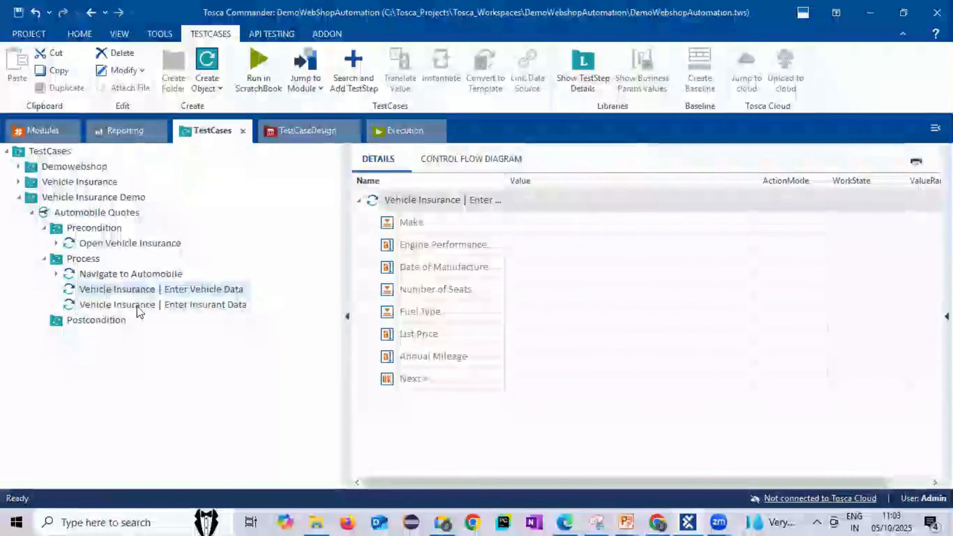
{"action": "left_click", "coordinate": [168, 290]}
{"action": "key", "text": "Delete"}
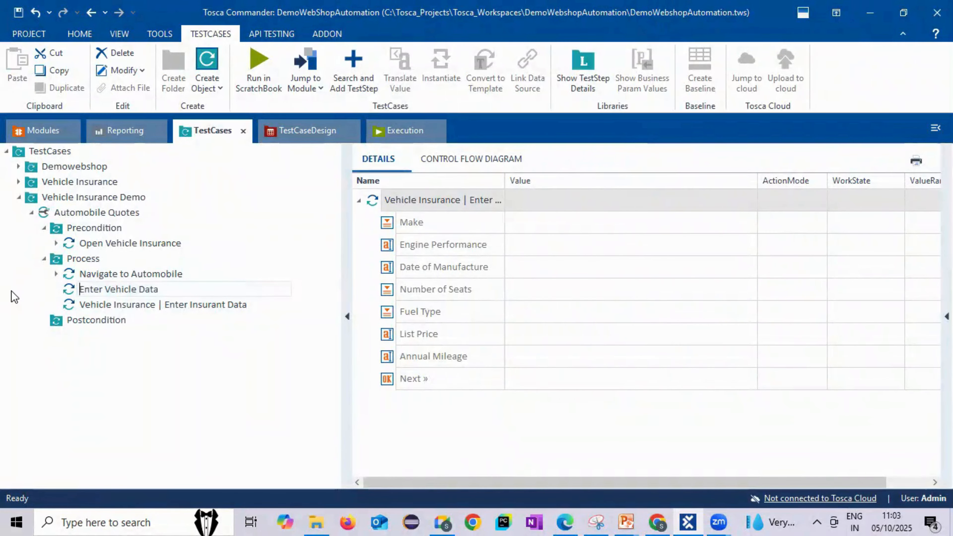
Step: Examine the options offered for Make in the test step and the matching value ranges in the Enter Vehicle Data module
{"action": "left_click", "coordinate": [614, 223]}
{"action": "left_click", "coordinate": [694, 225]}
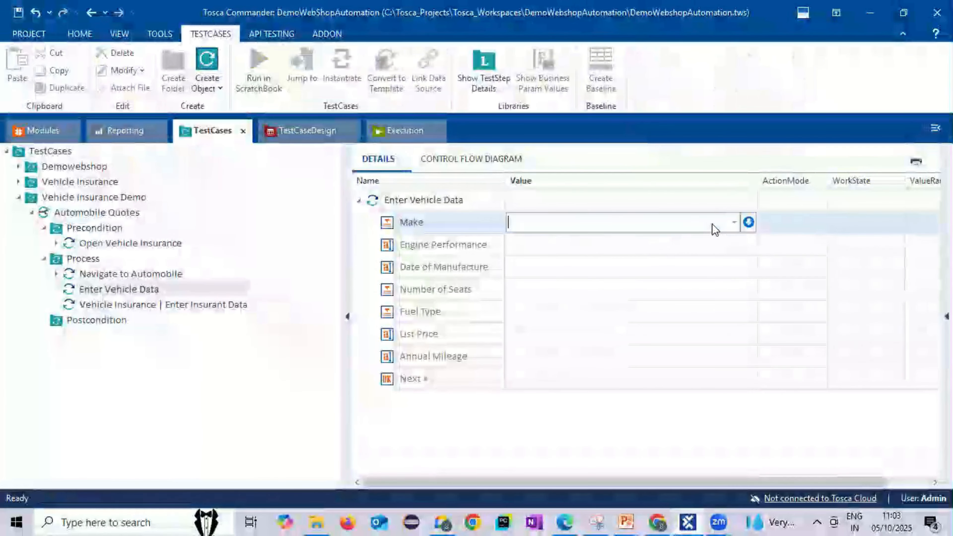
{"action": "left_click", "coordinate": [735, 223]}
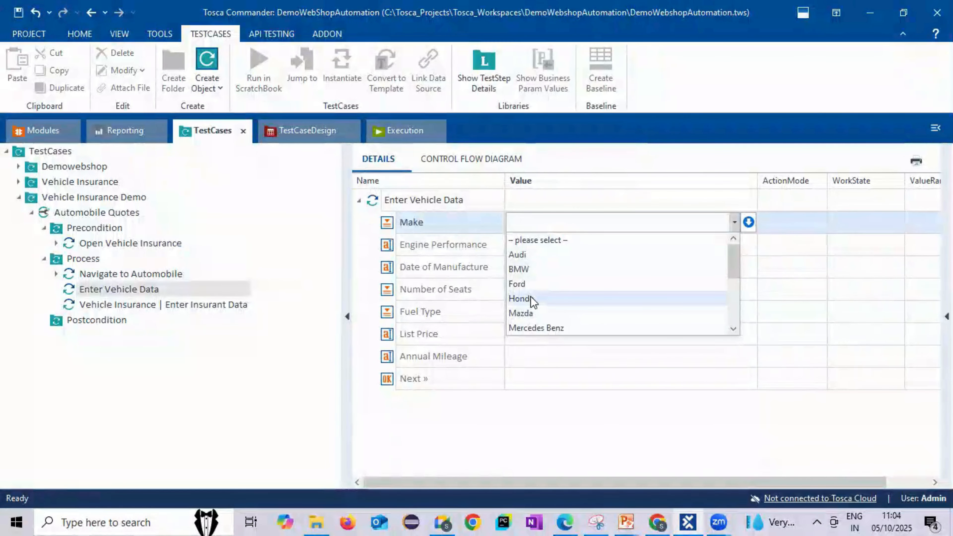
{"action": "left_click", "coordinate": [474, 235]}
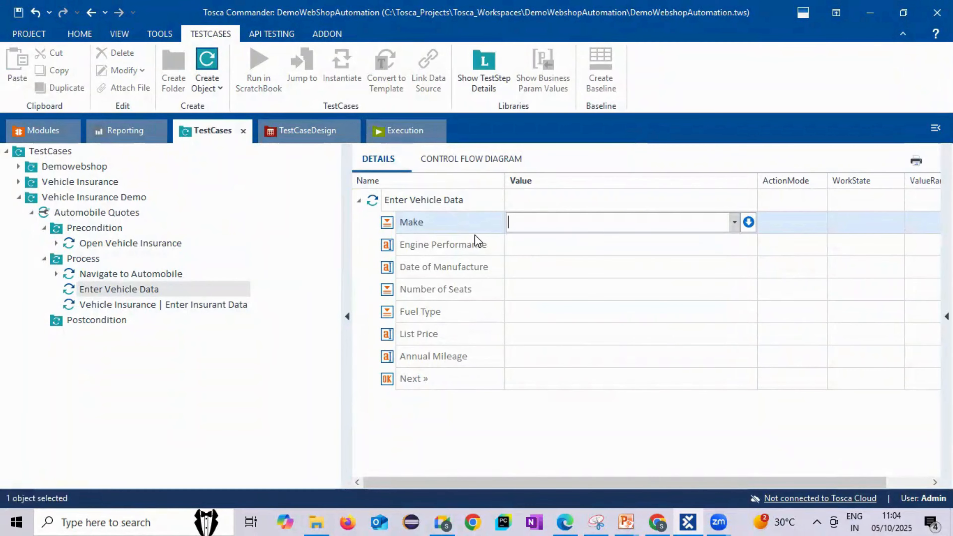
{"action": "left_click", "coordinate": [474, 235]}
{"action": "left_click", "coordinate": [546, 225]}
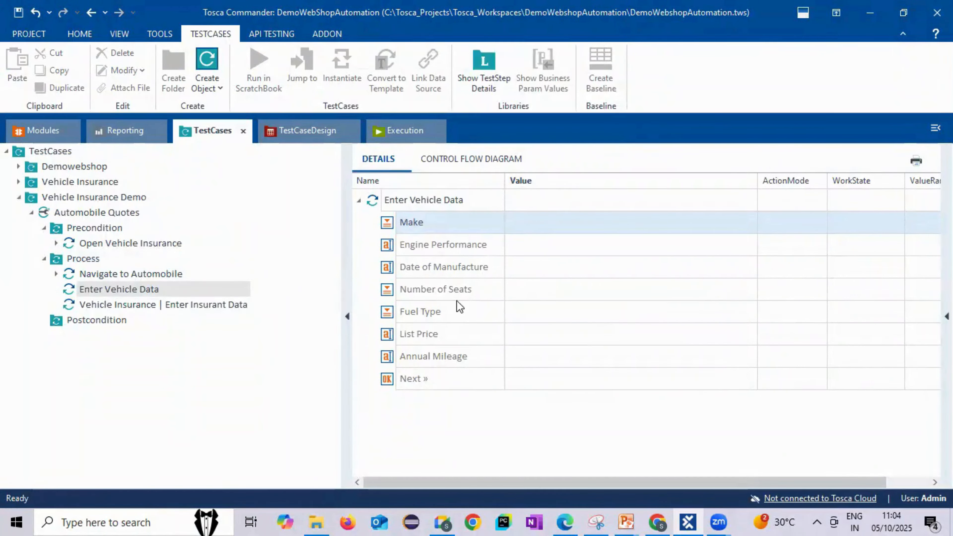
{"action": "left_click", "coordinate": [28, 135]}
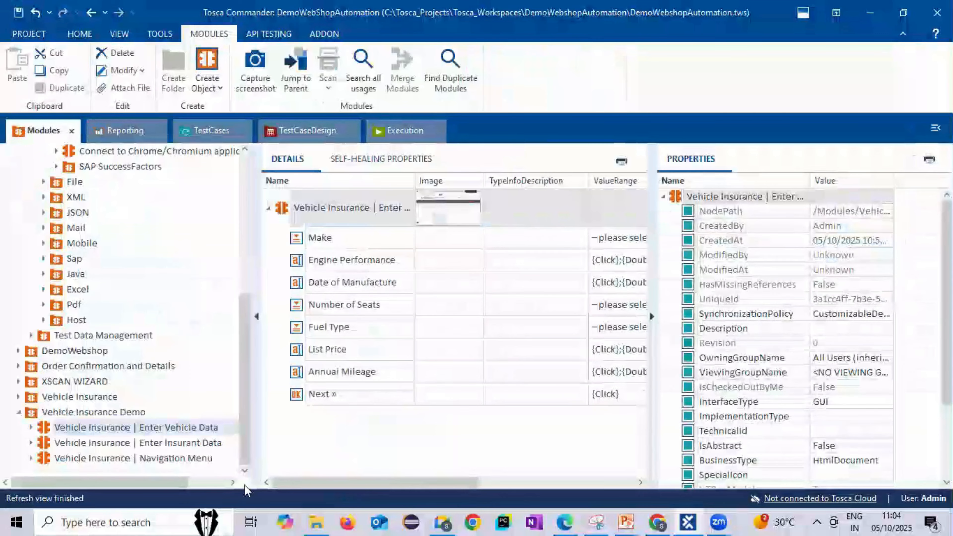
{"action": "left_click", "coordinate": [604, 241]}
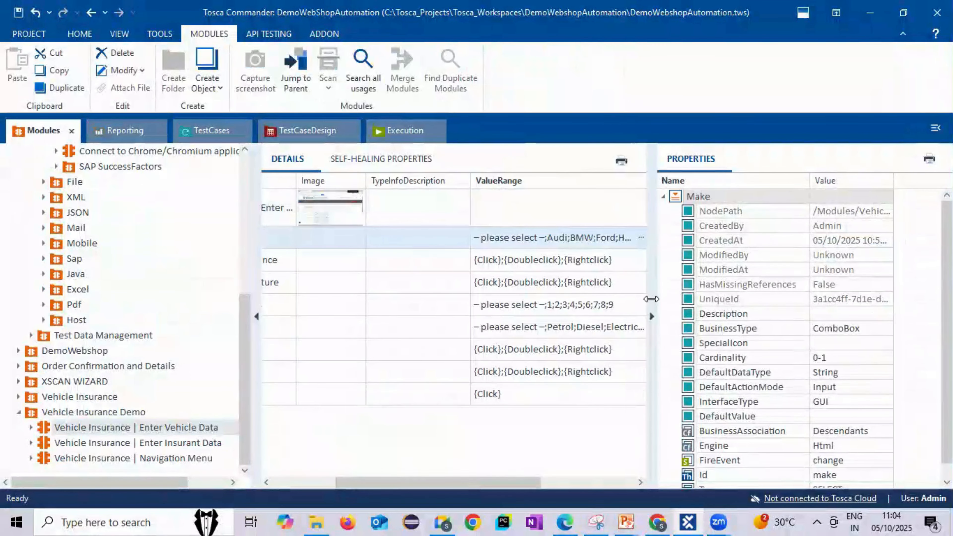
{"action": "left_click_drag", "start_coordinate": [648, 307], "coordinate": [778, 308]}
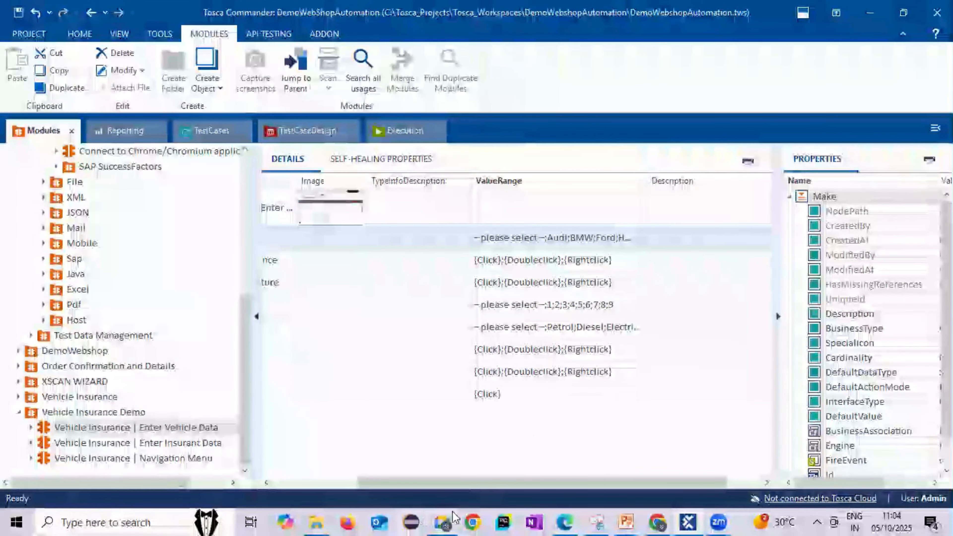
{"action": "left_click_drag", "start_coordinate": [481, 483], "coordinate": [390, 483]}
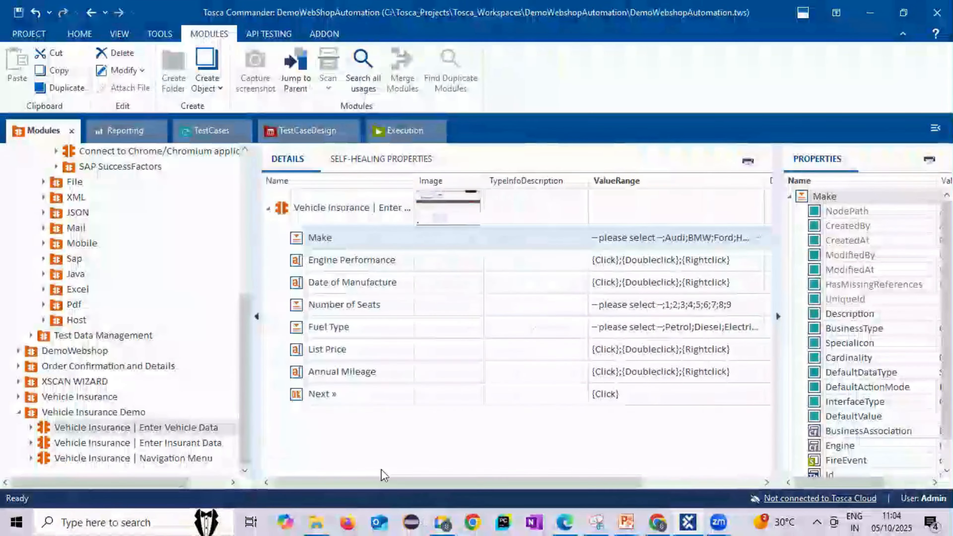
Step: Enter 1000;2000;3000; as the value range of List Price in the Enter Vehicle Data module
{"action": "left_click", "coordinate": [649, 354]}
{"action": "left_click", "coordinate": [649, 354]}
{"action": "type", "text": "1000"}
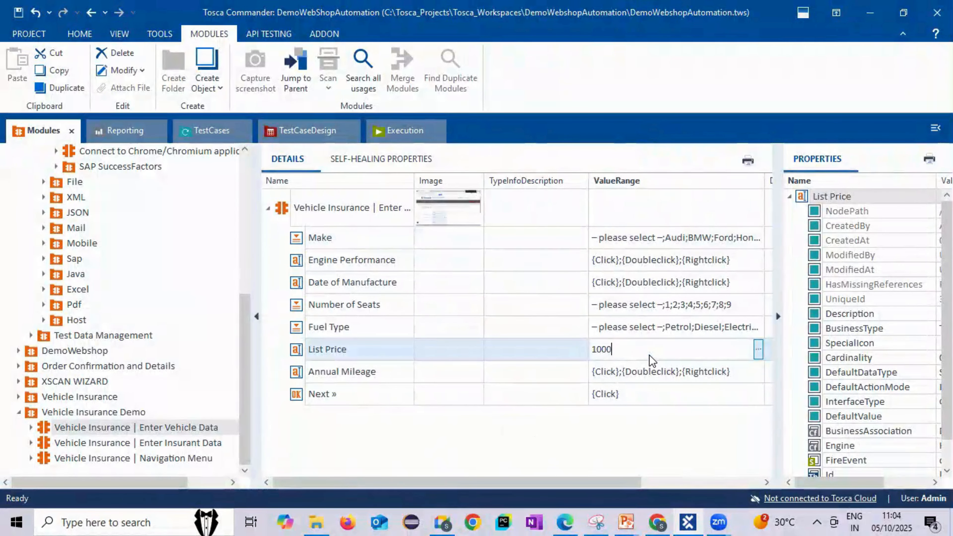
{"action": "type", "text": ";2000;3000;"}
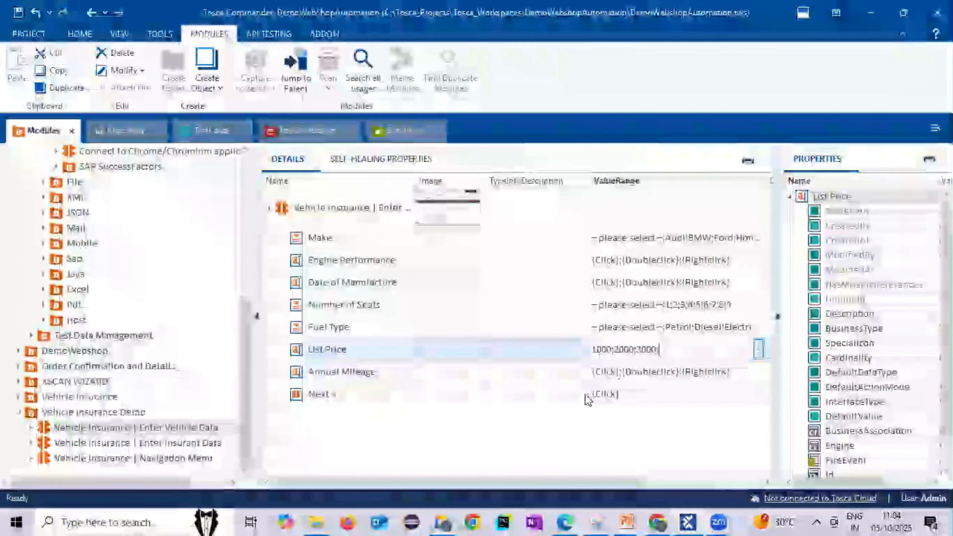
Step: Set Make to Skoda in the Enter Vehicle Data test step
{"action": "left_click", "coordinate": [204, 134]}
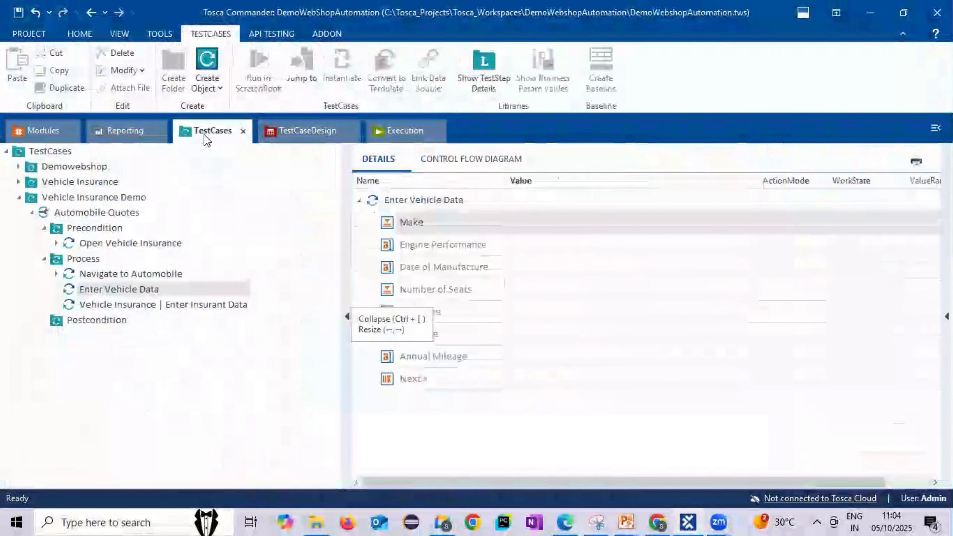
{"action": "left_click", "coordinate": [709, 227]}
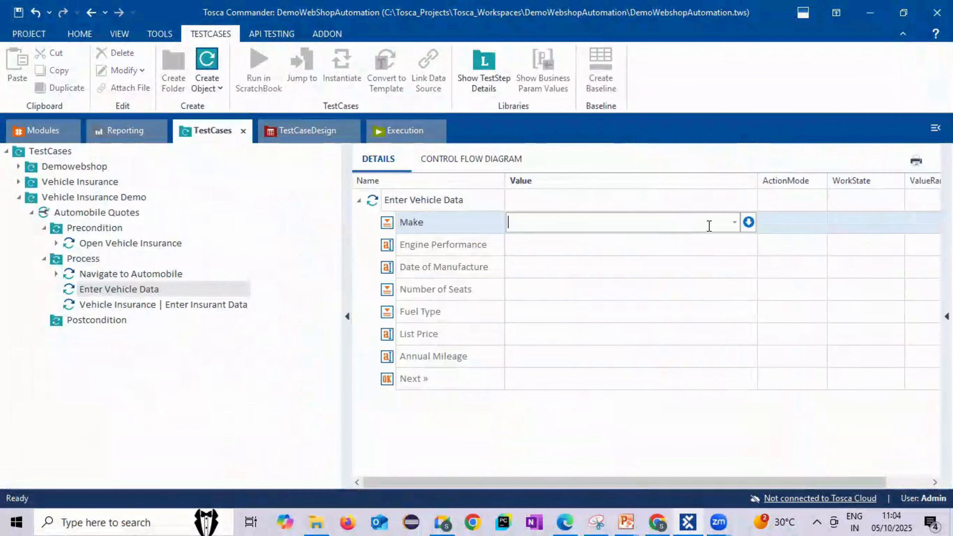
{"action": "left_click", "coordinate": [735, 224]}
{"action": "type", "text": "Skoda"}
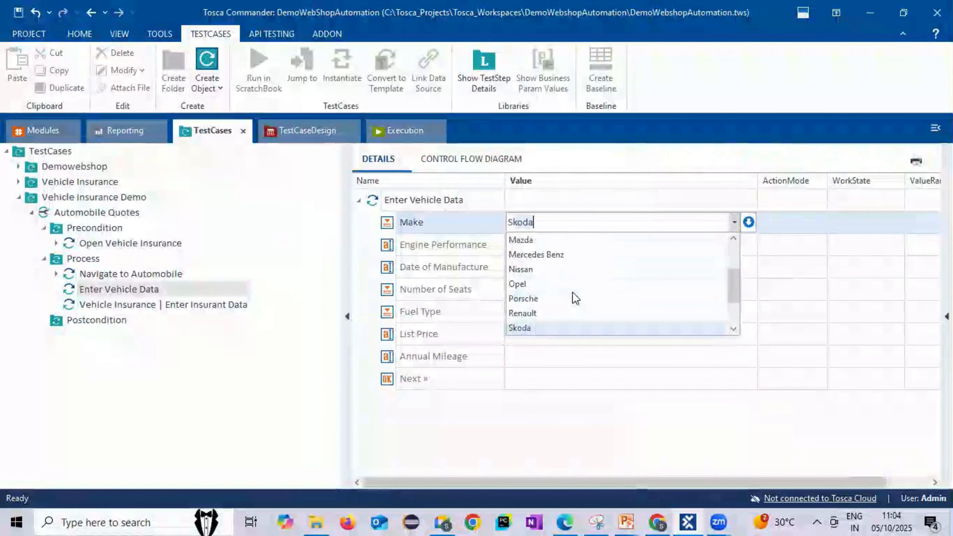
{"action": "key", "text": "Return"}
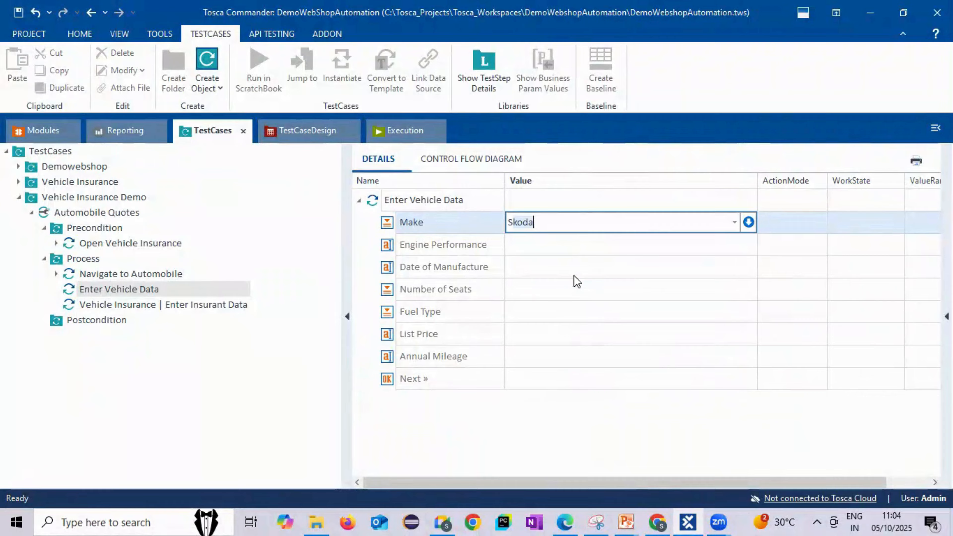
Step: Set Engine Performance to 1000 and Date of Manufacture to 01/01/2000 in the Enter Vehicle Data test step
{"action": "left_click", "coordinate": [661, 248]}
{"action": "type", "text": "1000"}
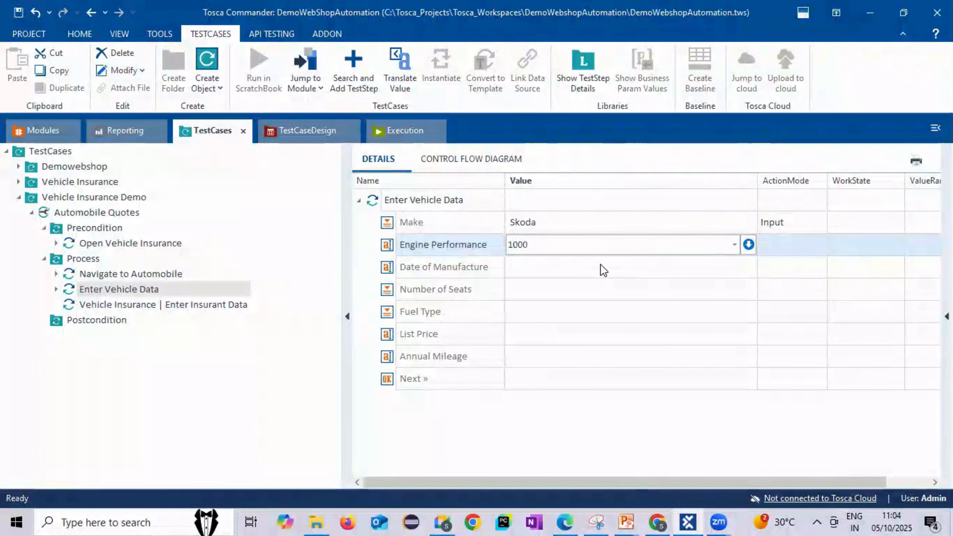
{"action": "left_click", "coordinate": [603, 269]}
{"action": "type", "text": "01/01/"}
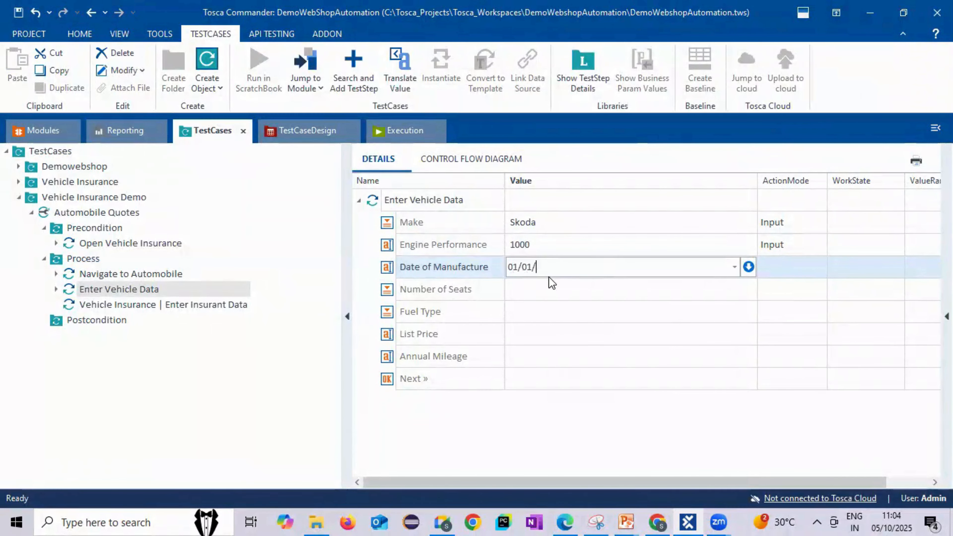
{"action": "type", "text": "2000"}
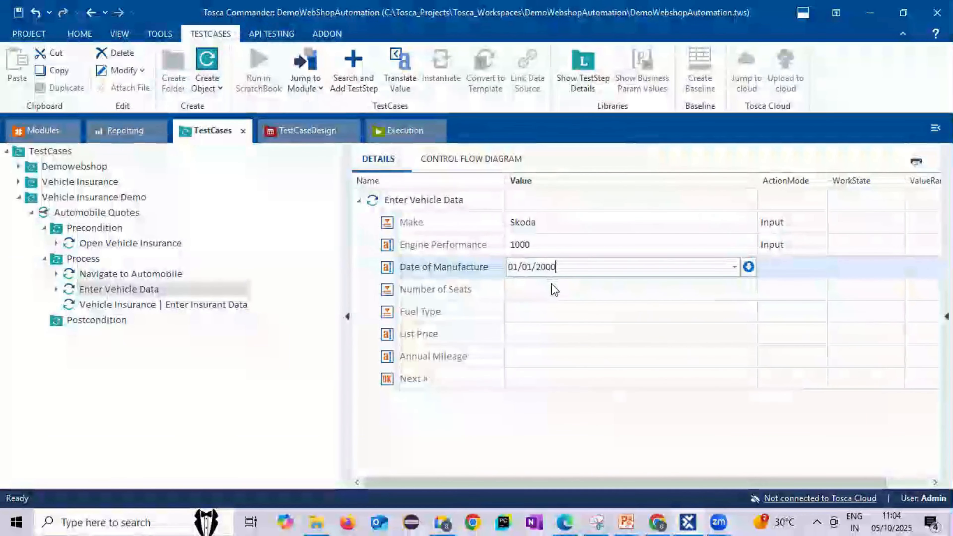
Step: Choose 2 as Number of Seats and Electric Power as Fuel Type in the Enter Vehicle Data test step
{"action": "left_click", "coordinate": [623, 287]}
{"action": "left_click", "coordinate": [735, 289]}
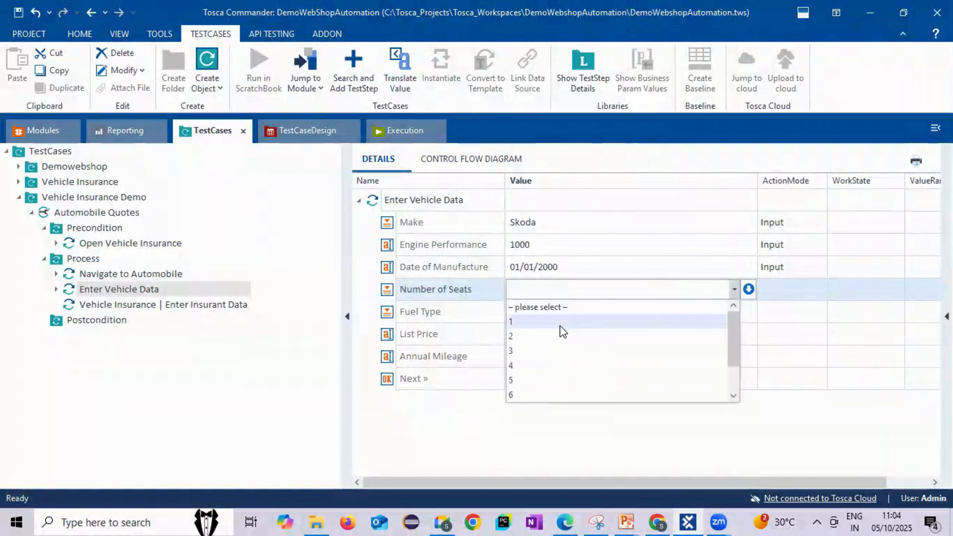
{"action": "left_click", "coordinate": [563, 334]}
{"action": "left_click", "coordinate": [717, 319]}
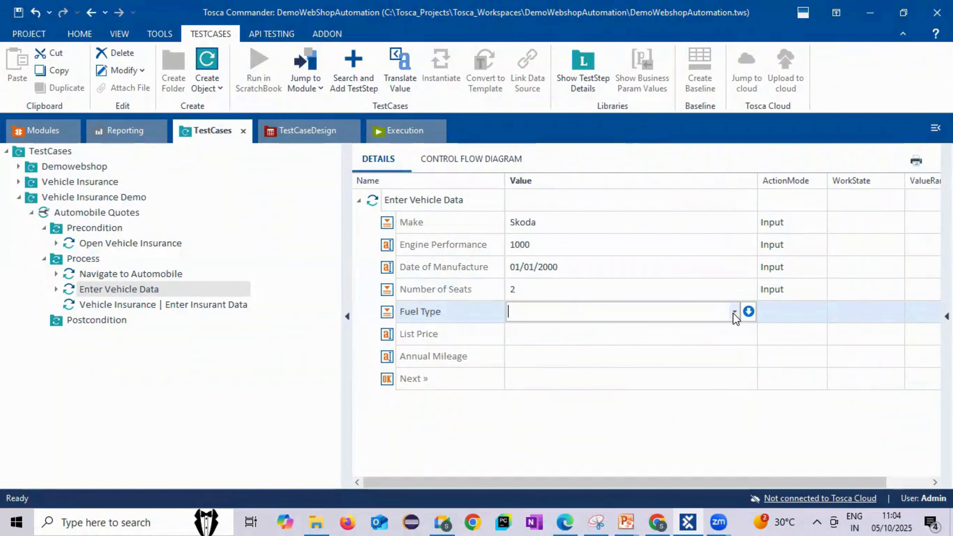
{"action": "left_click", "coordinate": [734, 312]}
{"action": "left_click", "coordinate": [642, 375]}
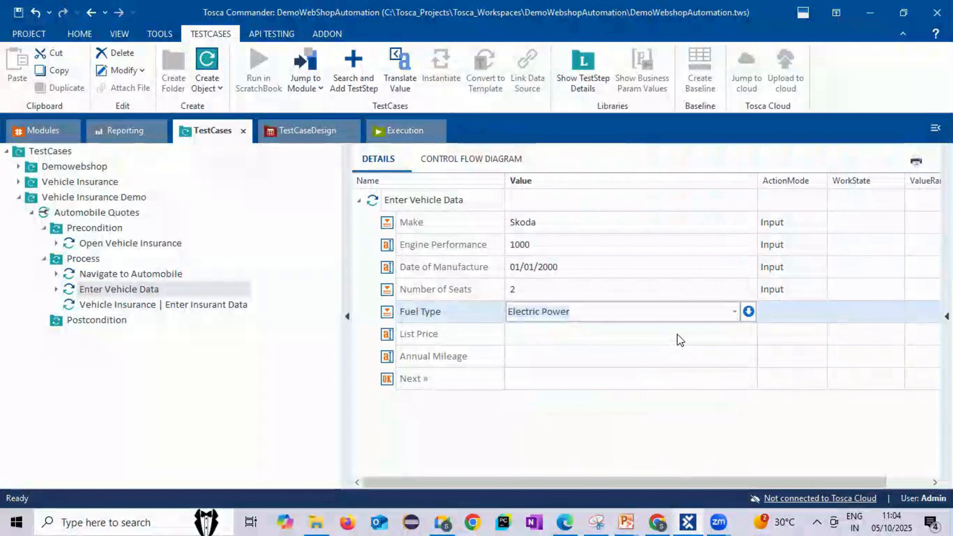
Step: Set List Price to 3000 and Annual Mileage to 1000 in the Enter Vehicle Data test step
{"action": "left_click", "coordinate": [708, 332]}
{"action": "type", "text": "1000"}
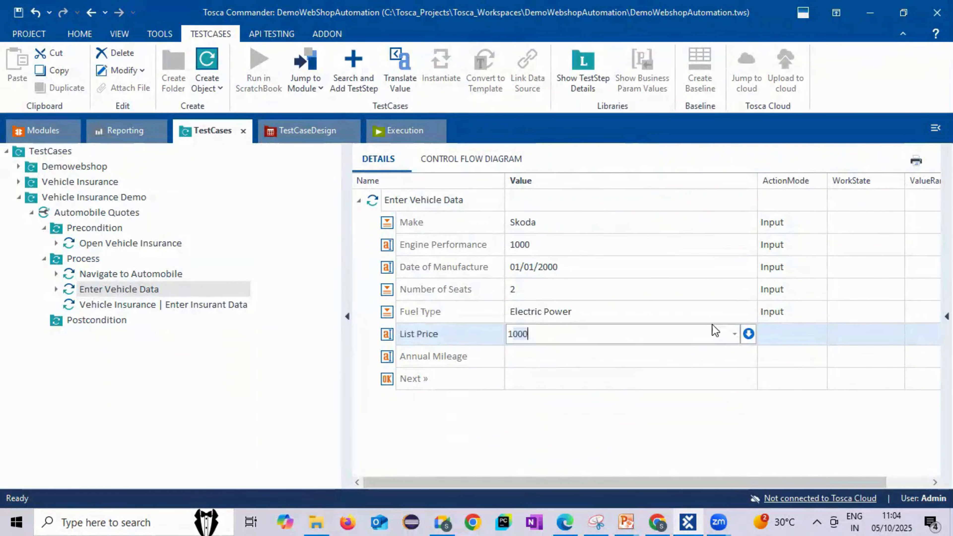
{"action": "left_click", "coordinate": [733, 334]}
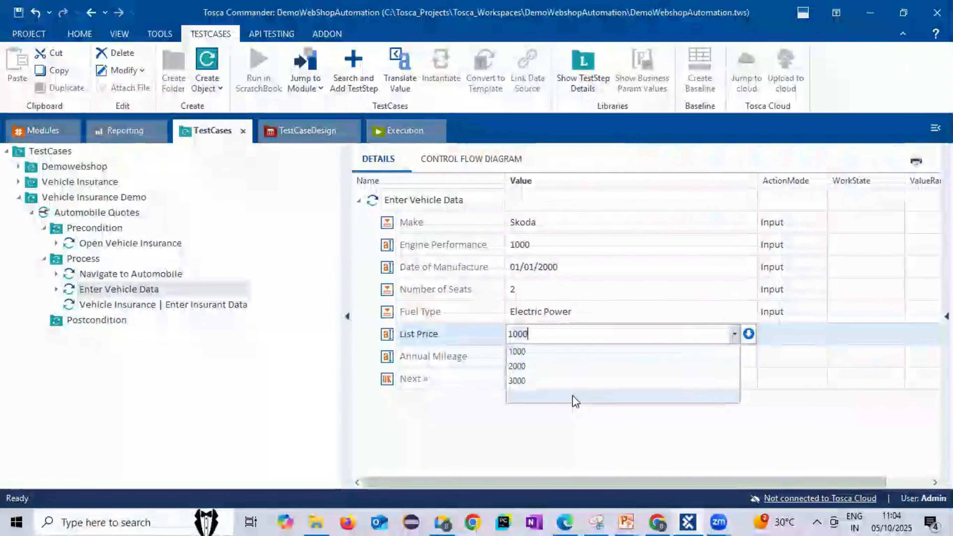
{"action": "left_click", "coordinate": [522, 379]}
{"action": "left_click", "coordinate": [587, 357]}
{"action": "type", "text": "1000"}
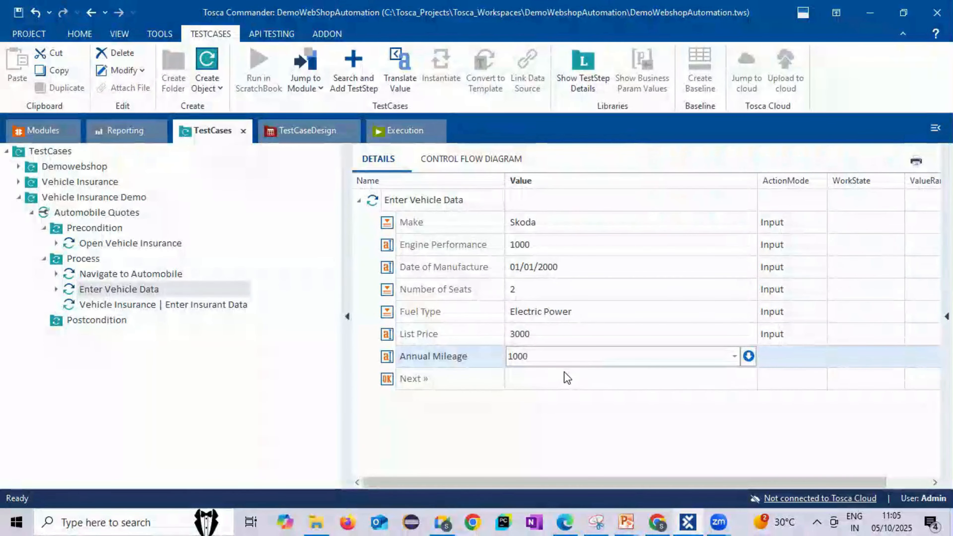
Step: Try an Invoke Click action as the value of Next » in the Enter Vehicle Data test step
{"action": "left_click", "coordinate": [548, 379]}
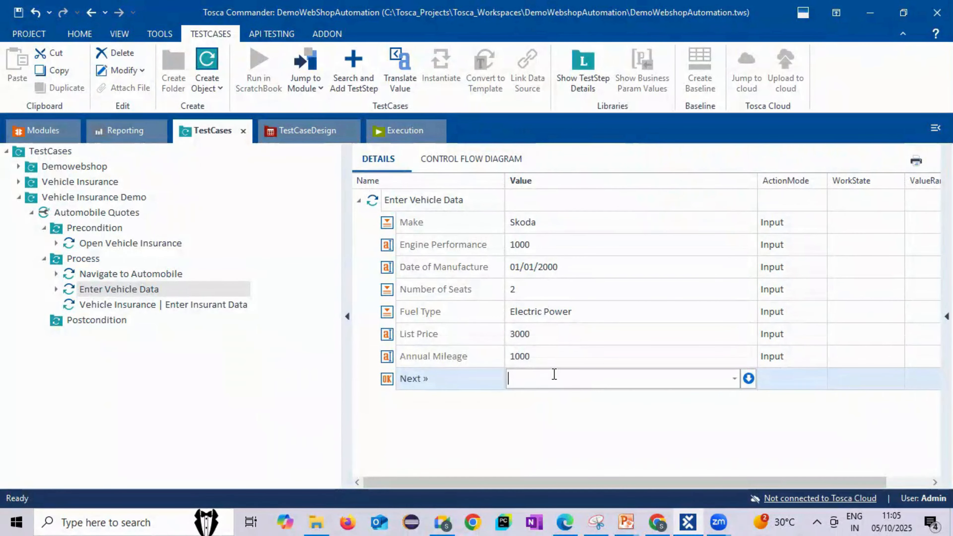
{"action": "left_click", "coordinate": [131, 275]}
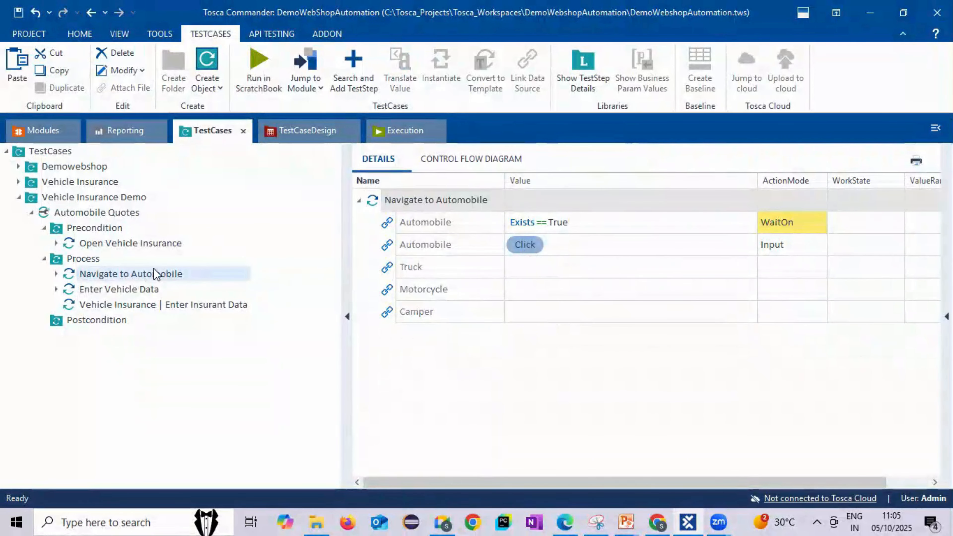
{"action": "left_click", "coordinate": [142, 290]}
{"action": "left_click", "coordinate": [543, 380]}
{"action": "left_click", "coordinate": [543, 379]}
{"action": "type", "text": "x"}
{"action": "key", "text": "BackSpace"}
{"action": "type", "text": "{In"}
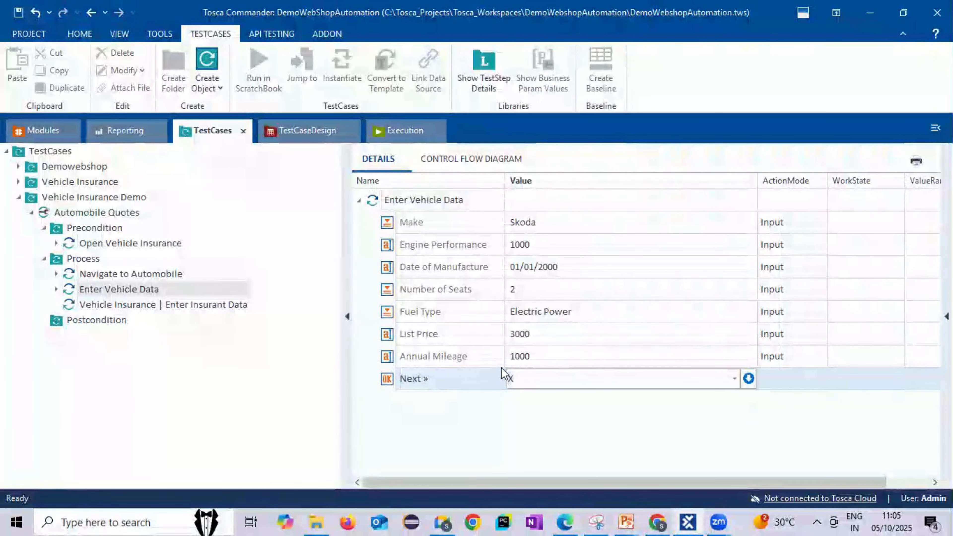
{"action": "type", "text": "vokepC"}
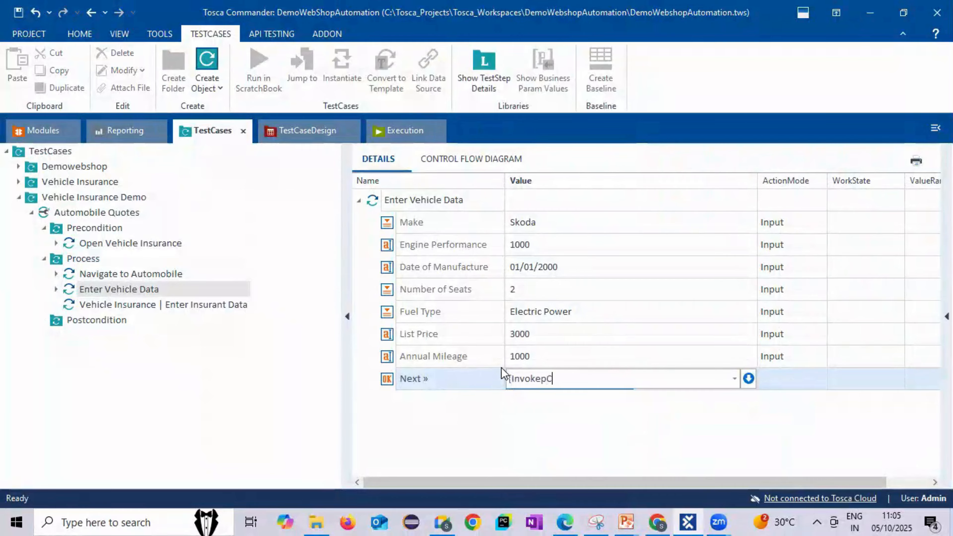
{"action": "type", "text": "Lick]}"}
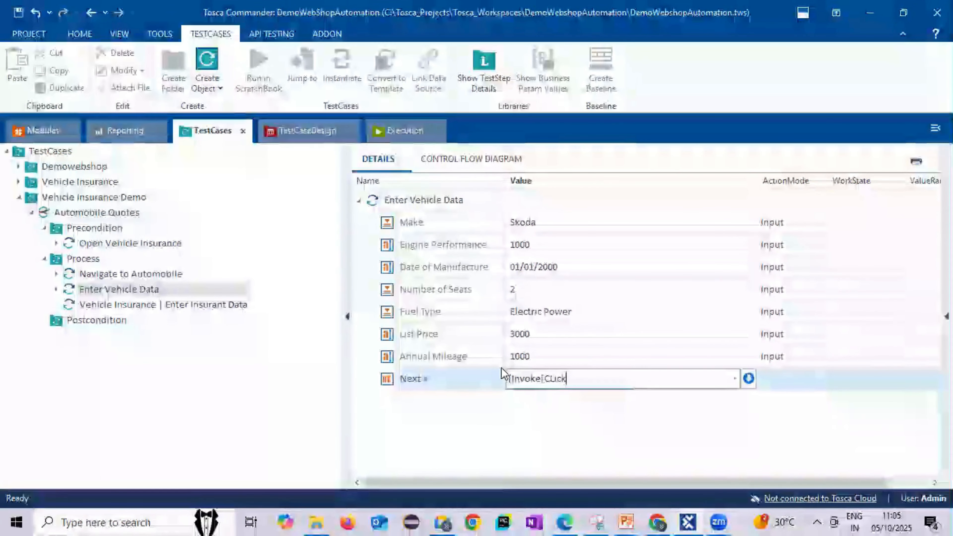
{"action": "left_click", "coordinate": [598, 409]}
Step: Set the value of Next » to X in the Enter Vehicle Data test step
{"action": "left_click", "coordinate": [553, 380]}
{"action": "type", "text": "X"}
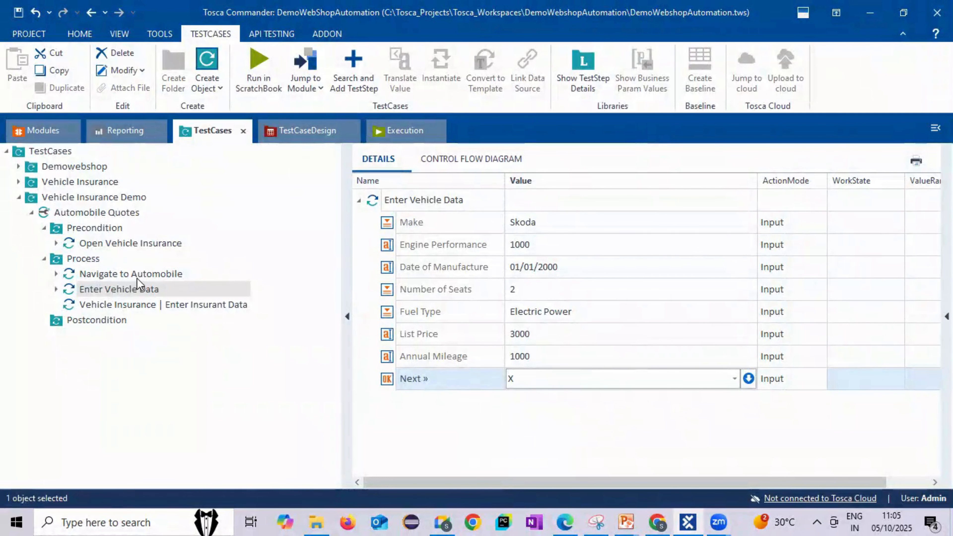
{"action": "left_click", "coordinate": [78, 276]}
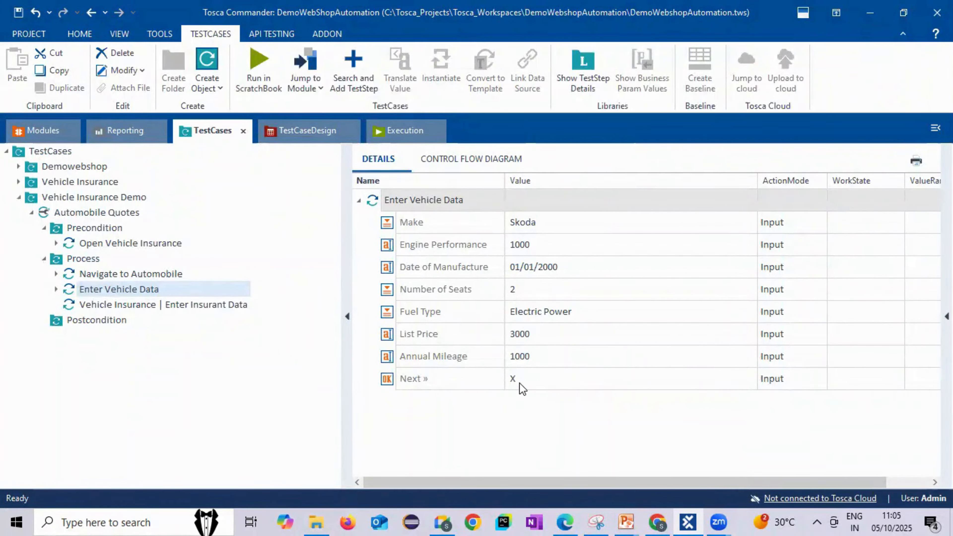
Step: Shorten the name of the Vehicle Insurance | Enter Insurant Data test step to Enter Insurant Data
{"action": "left_click", "coordinate": [140, 310]}
{"action": "left_click", "coordinate": [149, 304]}
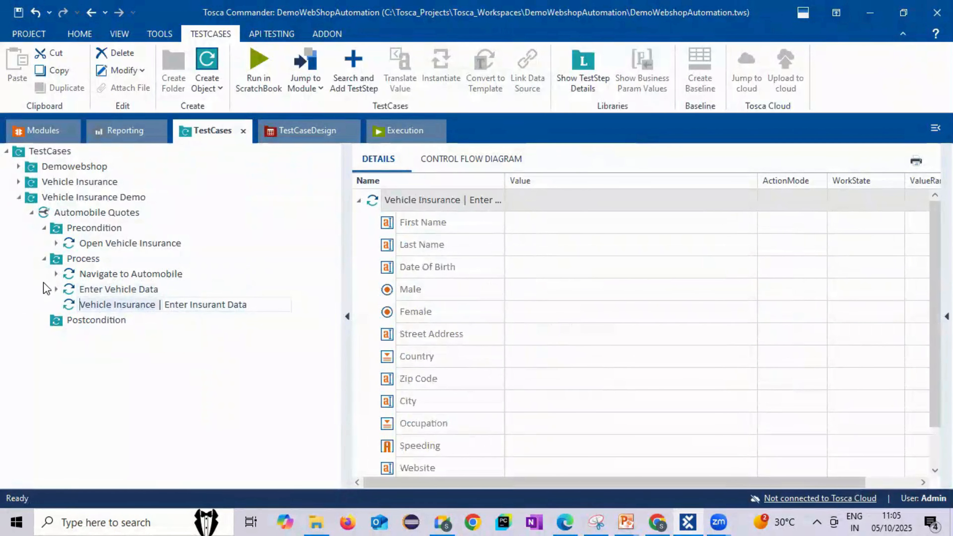
{"action": "key", "text": "Delete"}
{"action": "key", "text": "Delete"}
{"action": "key", "text": "Delete"}
{"action": "key", "text": "Delete"}
{"action": "key", "text": "Delete"}
{"action": "key", "text": "Delete"}
{"action": "key", "text": "Delete"}
{"action": "key", "text": "Delete"}
{"action": "key", "text": "Delete"}
{"action": "key", "text": "Delete"}
{"action": "key", "text": "Delete"}
{"action": "key", "text": "Delete"}
{"action": "key", "text": "Delete"}
{"action": "key", "text": "Delete"}
{"action": "key", "text": "Delete"}
{"action": "key", "text": "Delete"}
{"action": "key", "text": "Delete"}
{"action": "key", "text": "Delete"}
{"action": "key", "text": "Delete"}
{"action": "key", "text": "Delete"}
{"action": "key", "text": "Return"}
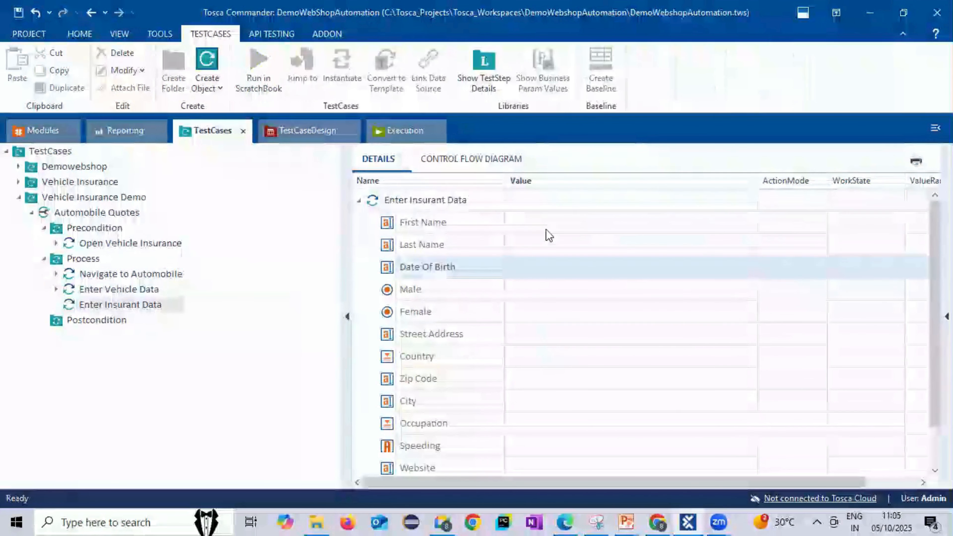
Step: Fill in the insurant's first name, last name and date of birth in the Enter Insurant Data test step
{"action": "left_click", "coordinate": [549, 225]}
{"action": "type", "text": "Test"}
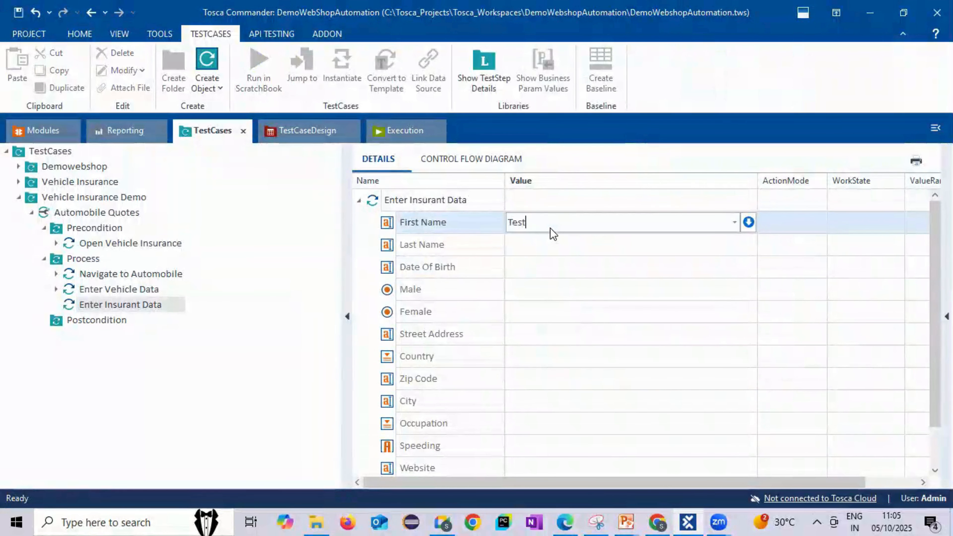
{"action": "left_click", "coordinate": [521, 245]}
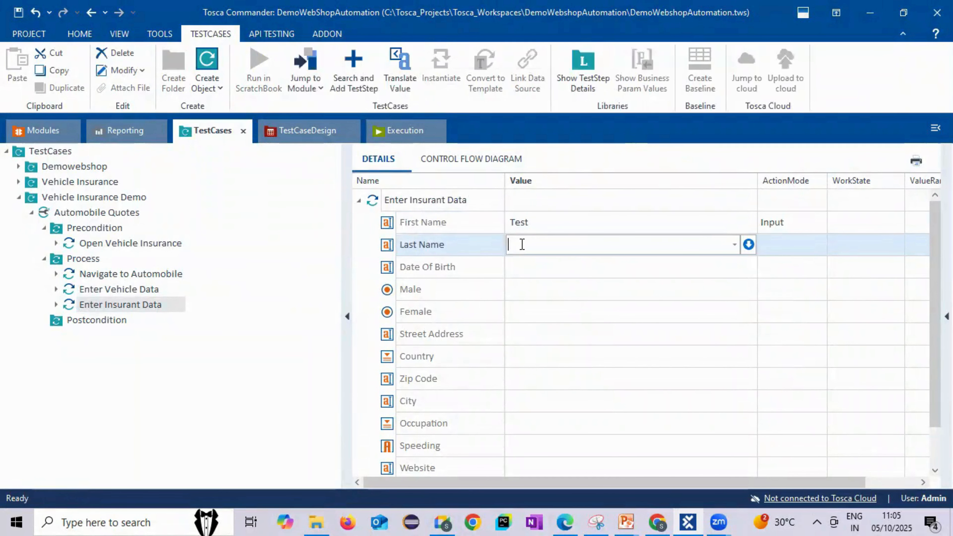
{"action": "type", "text": "Automation"}
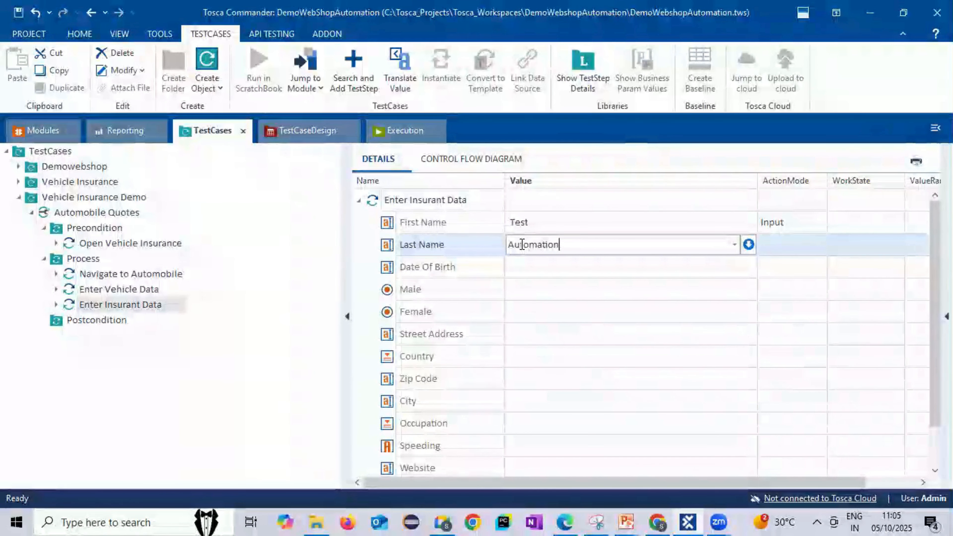
{"action": "left_click", "coordinate": [521, 274]}
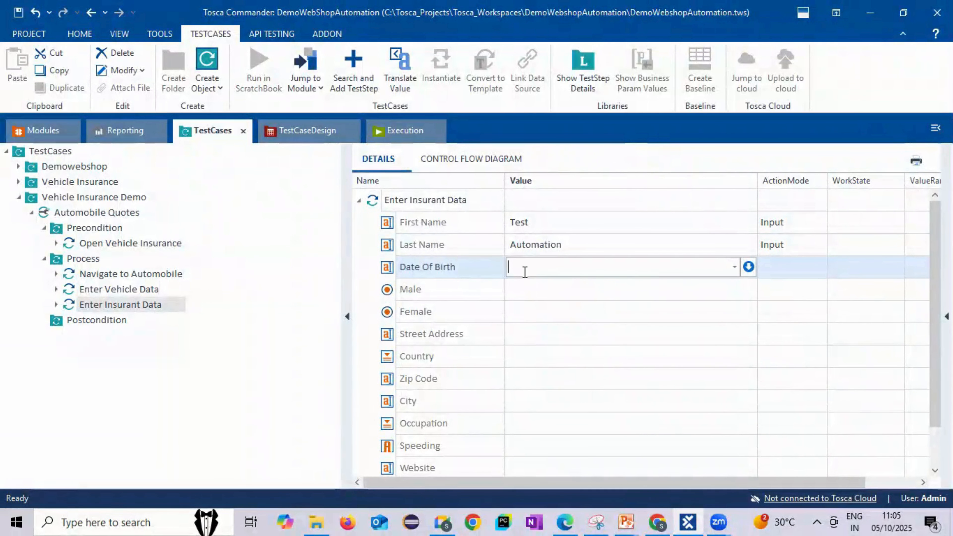
{"action": "type", "text": "01/01/1988"}
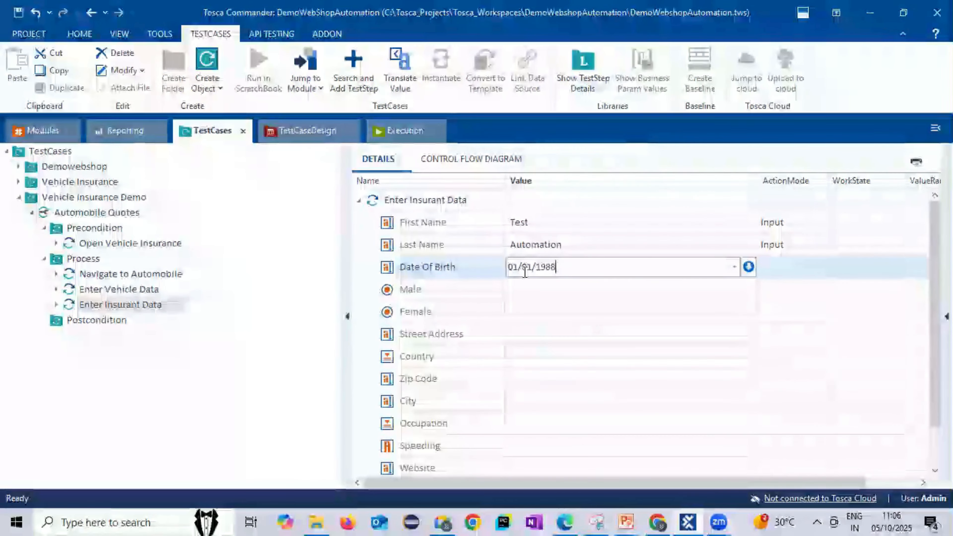
Step: Set the Male radio button's value to {Click} in the Enter Insurant Data test step
{"action": "left_click", "coordinate": [521, 286]}
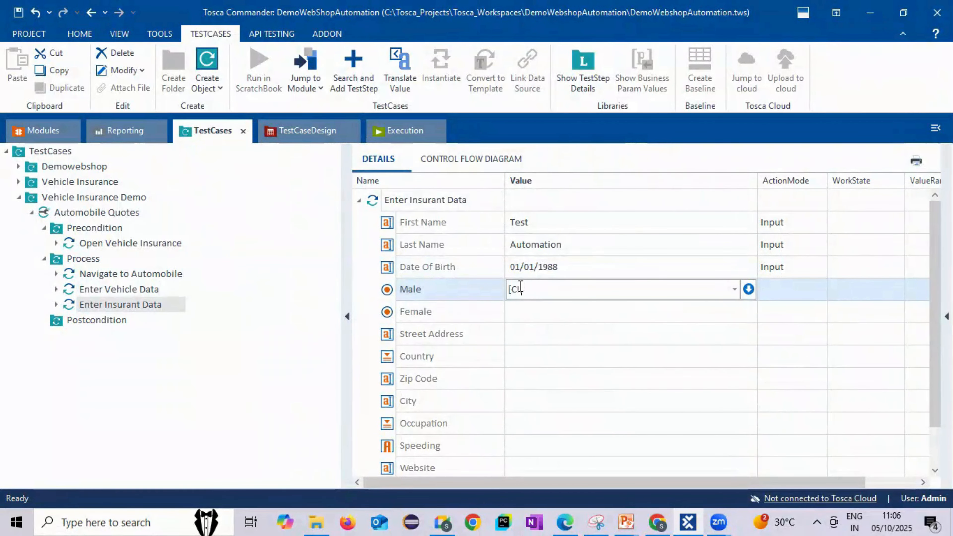
{"action": "type", "text": "[Click}"}
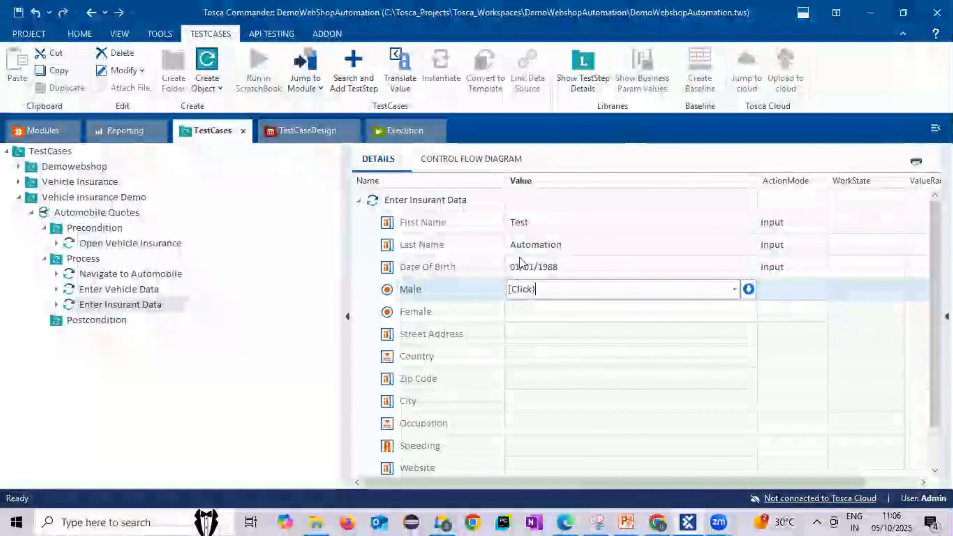
{"action": "key", "text": "Return"}
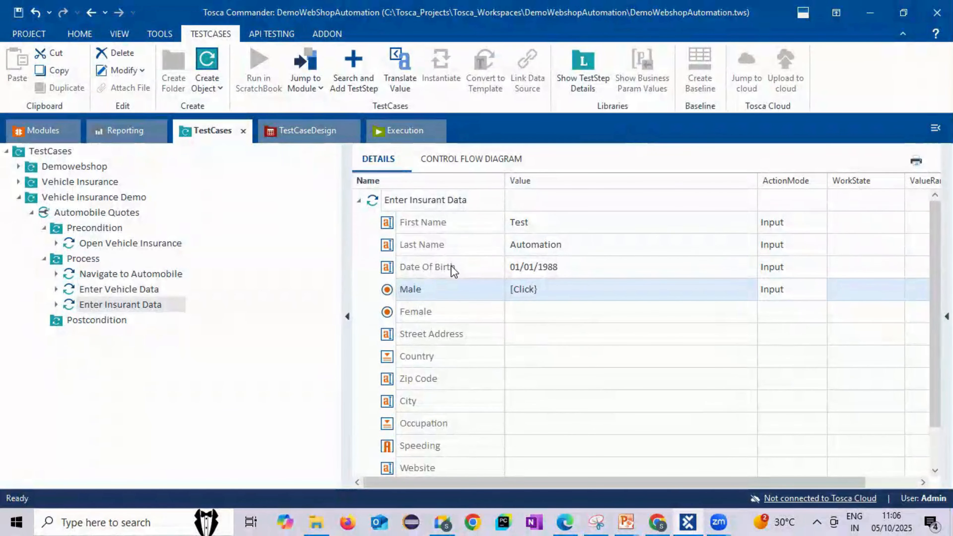
{"action": "left_click", "coordinate": [388, 268]}
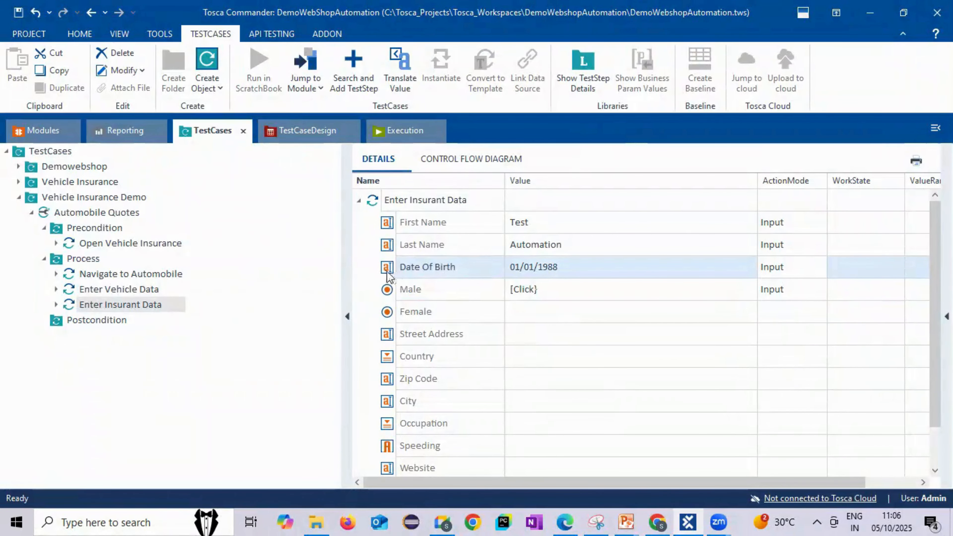
{"action": "left_click", "coordinate": [388, 291]}
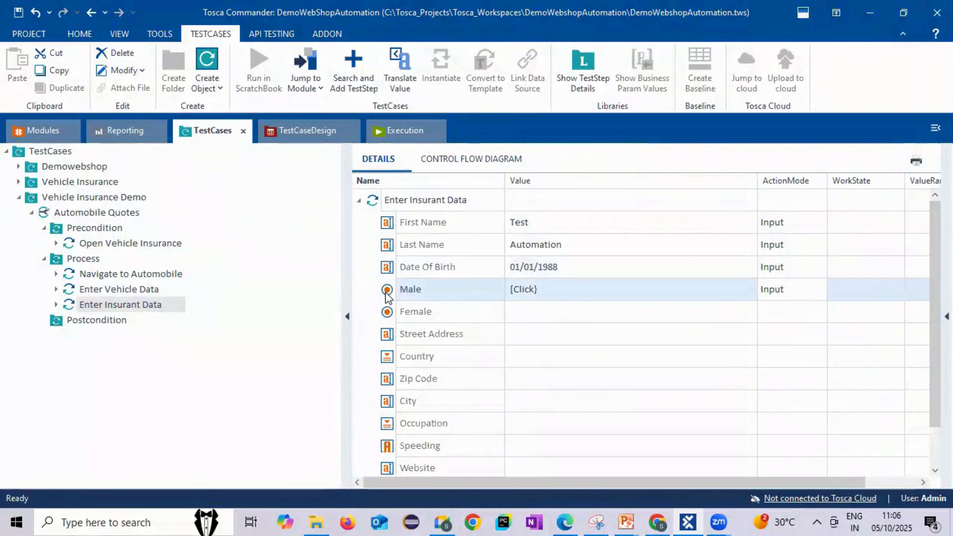
Step: Choose Argentina as the Country value in the Enter Insurant Data test step
{"action": "left_click", "coordinate": [545, 358]}
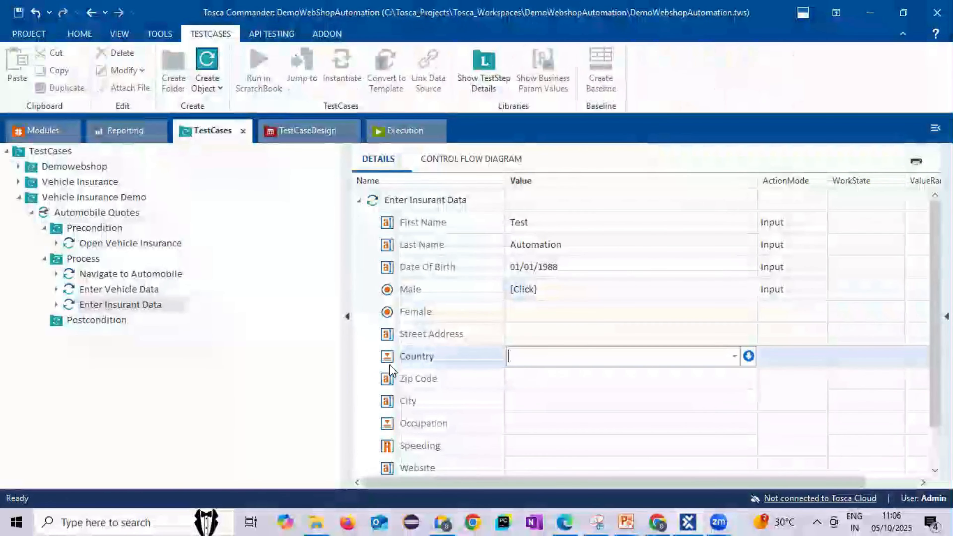
{"action": "left_click", "coordinate": [733, 359]}
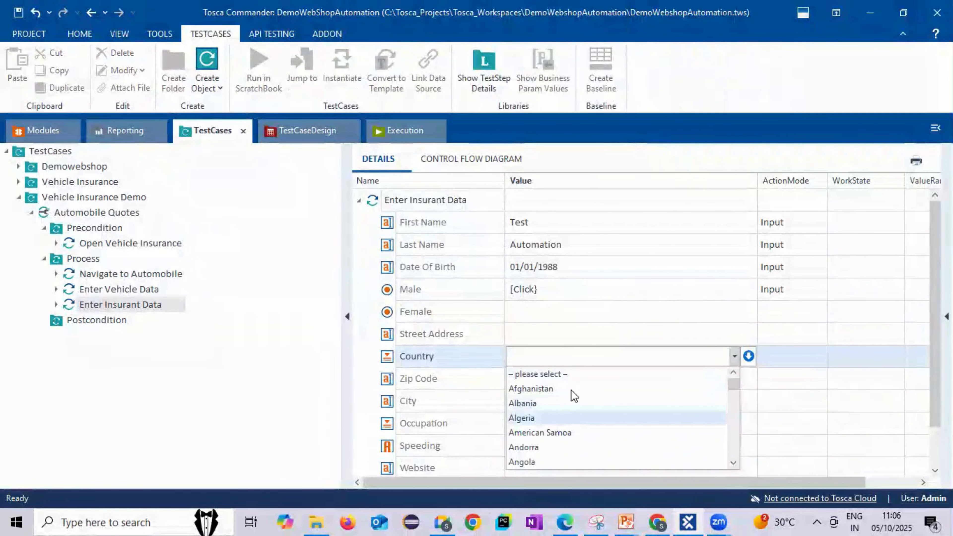
{"action": "scroll", "coordinate": [573, 422], "scroll_direction": "down", "scroll_amount": 2}
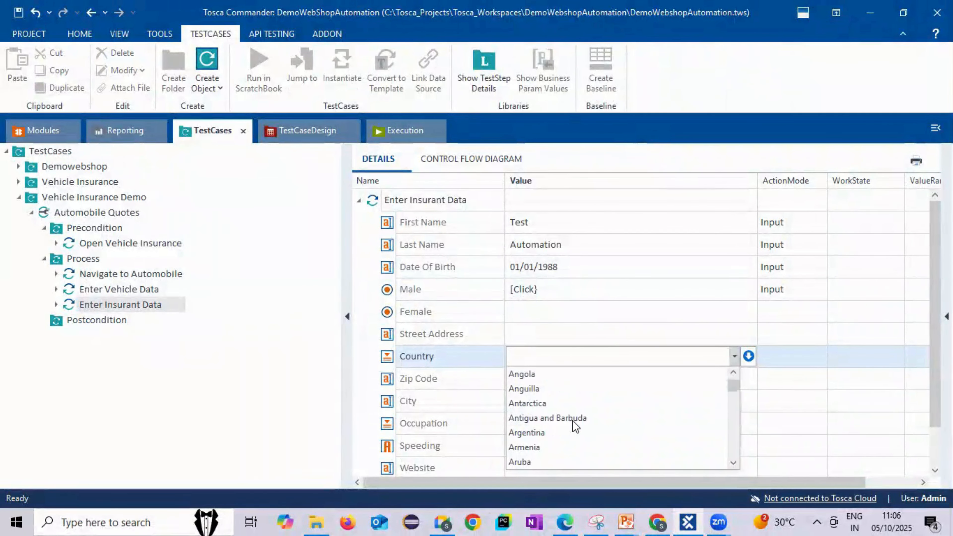
{"action": "left_click", "coordinate": [550, 434]}
Step: Fill in the insurant's zip code and set City to Chennai in the Enter Insurant Data test step
{"action": "left_click", "coordinate": [565, 379]}
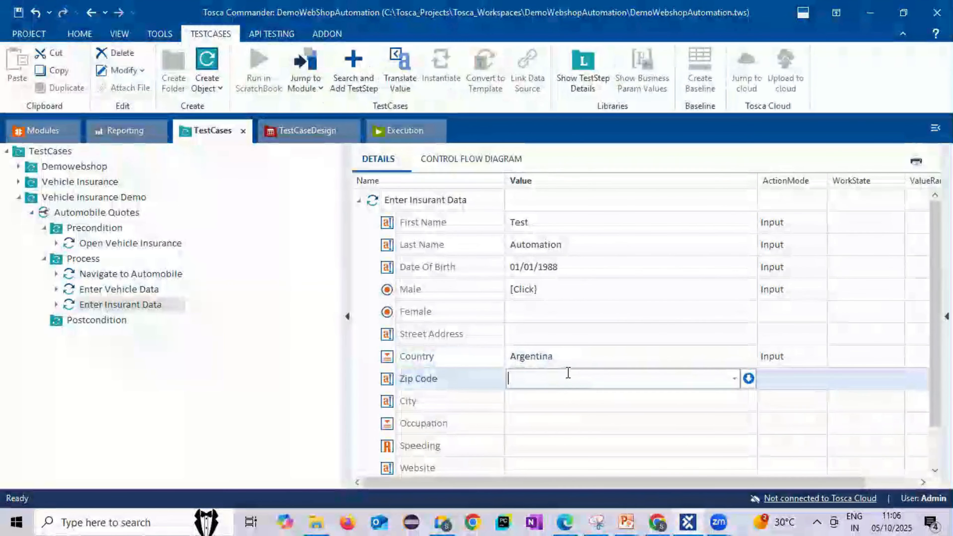
{"action": "type", "text": "123456"}
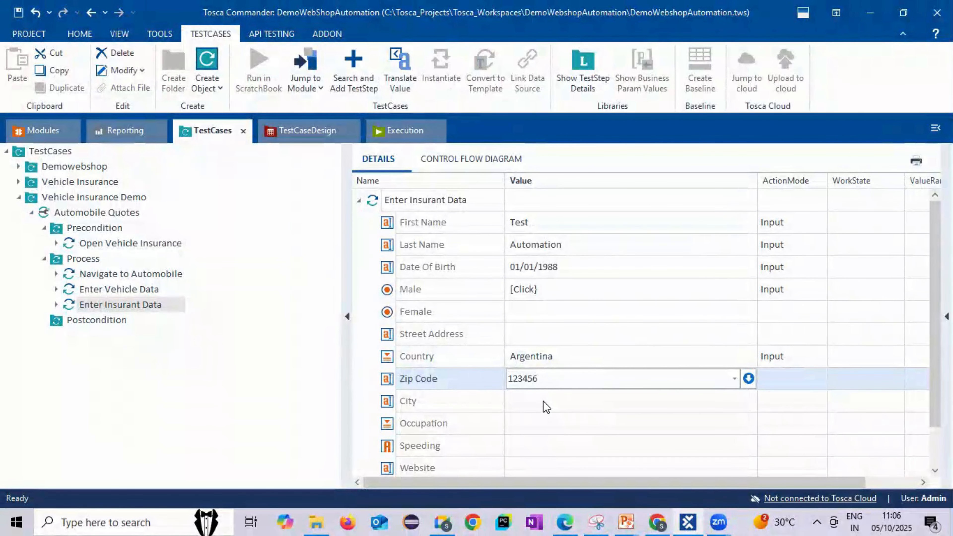
{"action": "key", "text": "Return"}
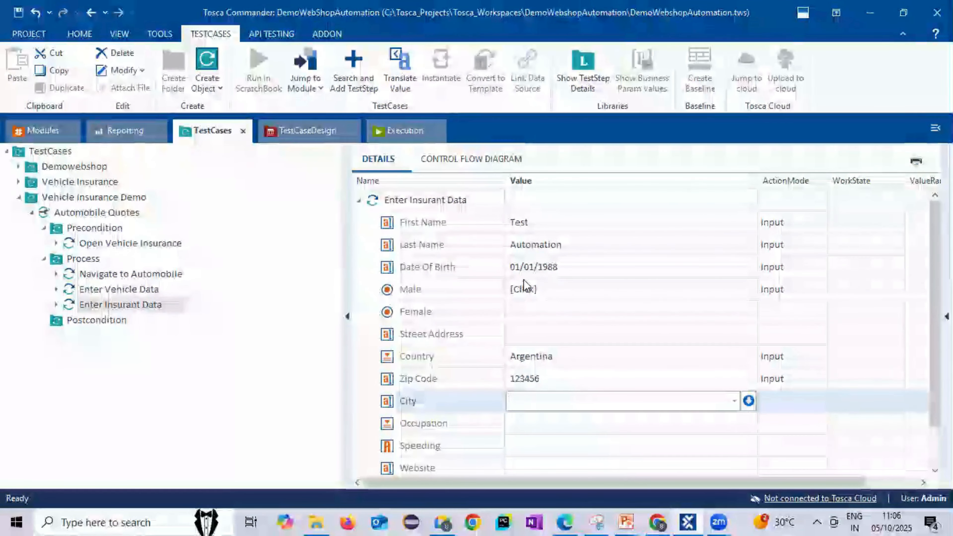
{"action": "type", "text": "Chennai"}
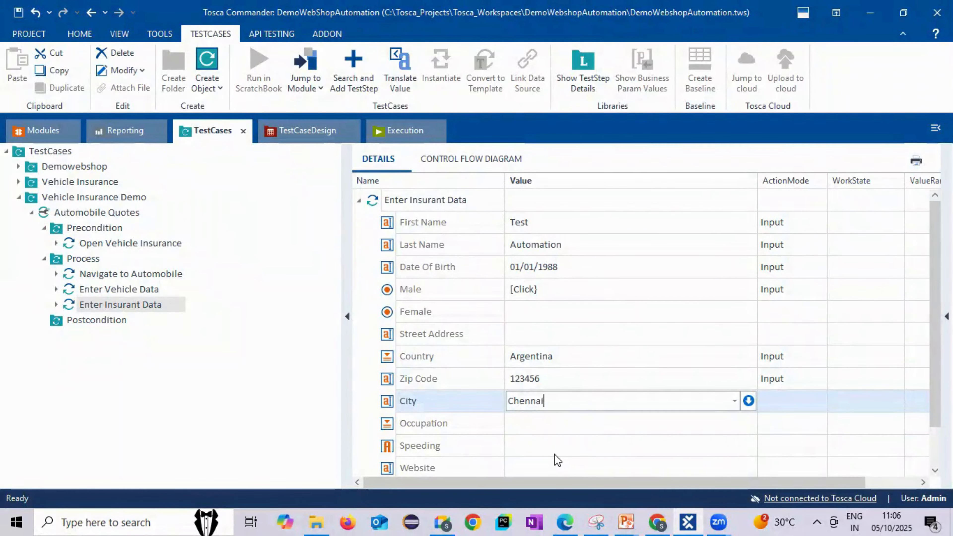
Step: Set the Next » button's value to X in the Enter Insurant Data test step
{"action": "scroll", "coordinate": [572, 420], "scroll_direction": "down", "scroll_amount": 3}
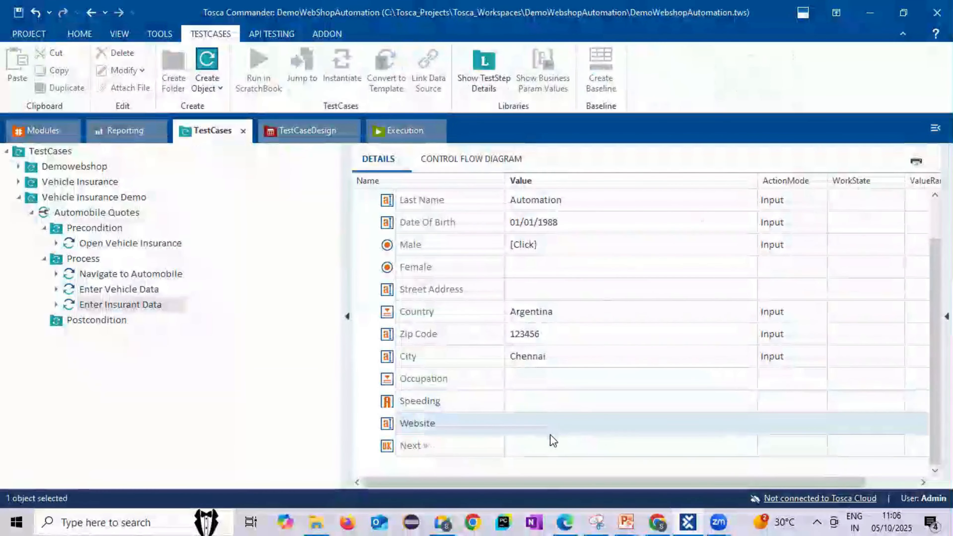
{"action": "left_click", "coordinate": [543, 453]}
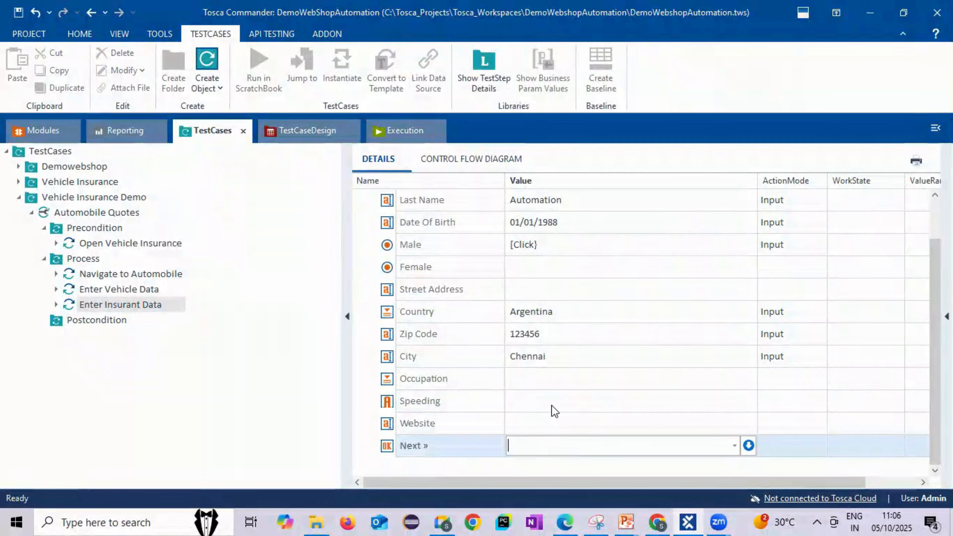
{"action": "left_click", "coordinate": [629, 380]}
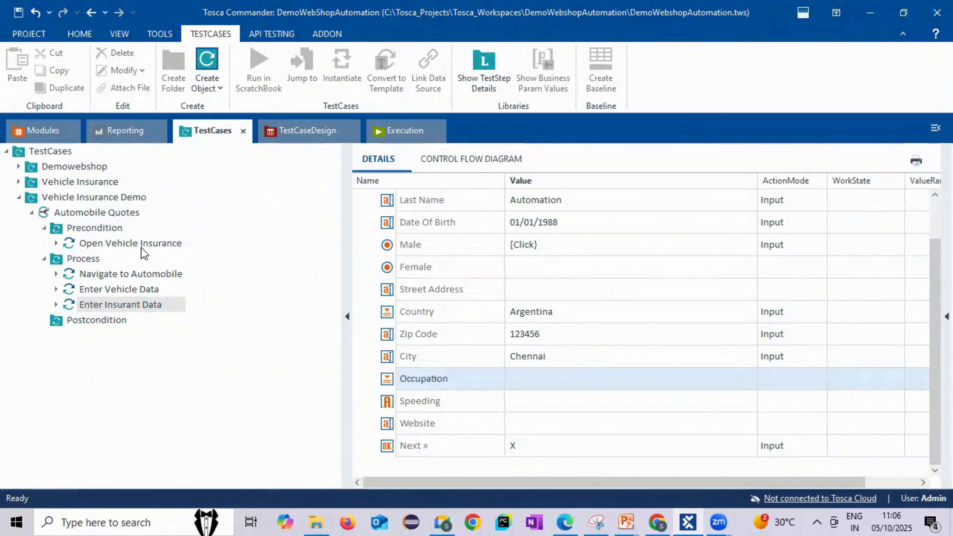
Step: Add the standard Html module CloseBrowser as a test step in the Postcondition folder
{"action": "left_click", "coordinate": [136, 276]}
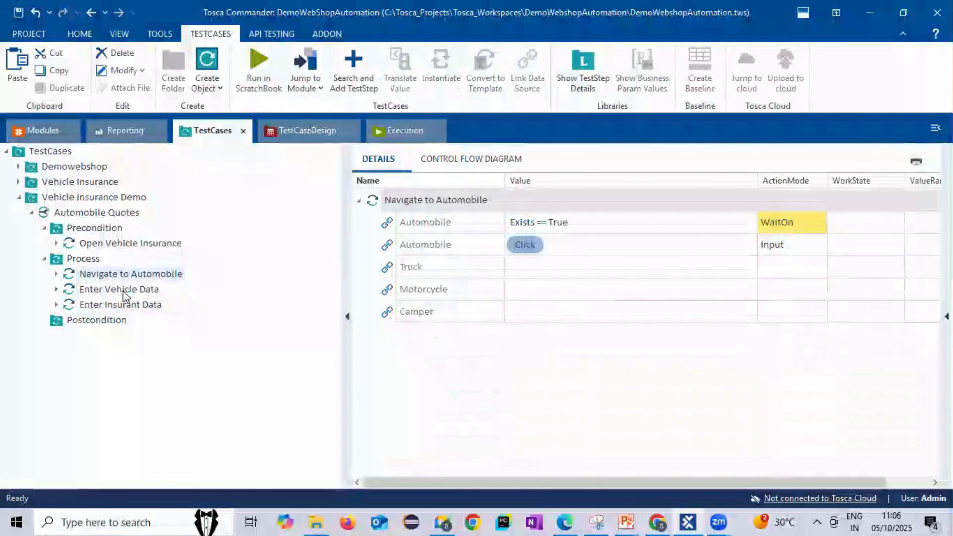
{"action": "left_click", "coordinate": [127, 307]}
{"action": "left_click", "coordinate": [52, 323]}
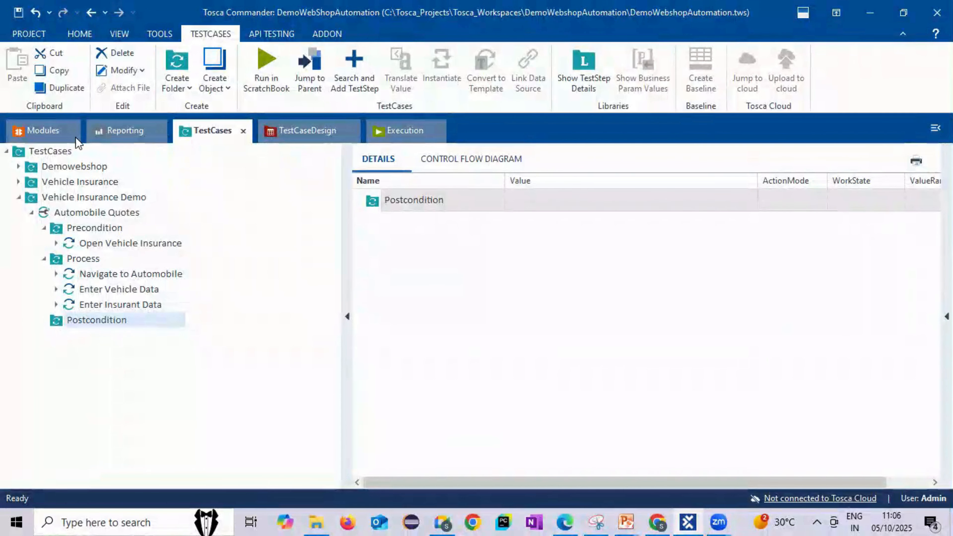
{"action": "left_click", "coordinate": [39, 132]}
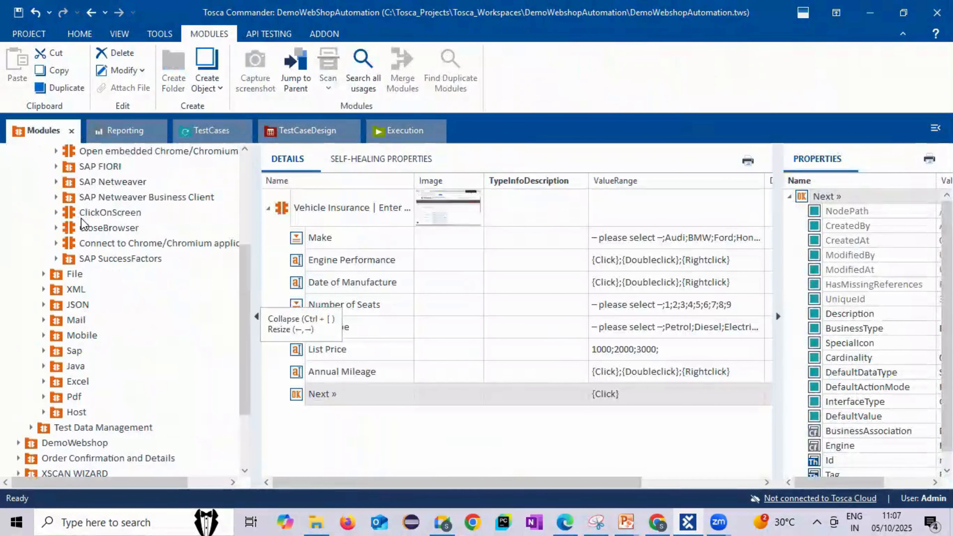
{"action": "scroll", "coordinate": [85, 224], "scroll_direction": "up", "scroll_amount": 4}
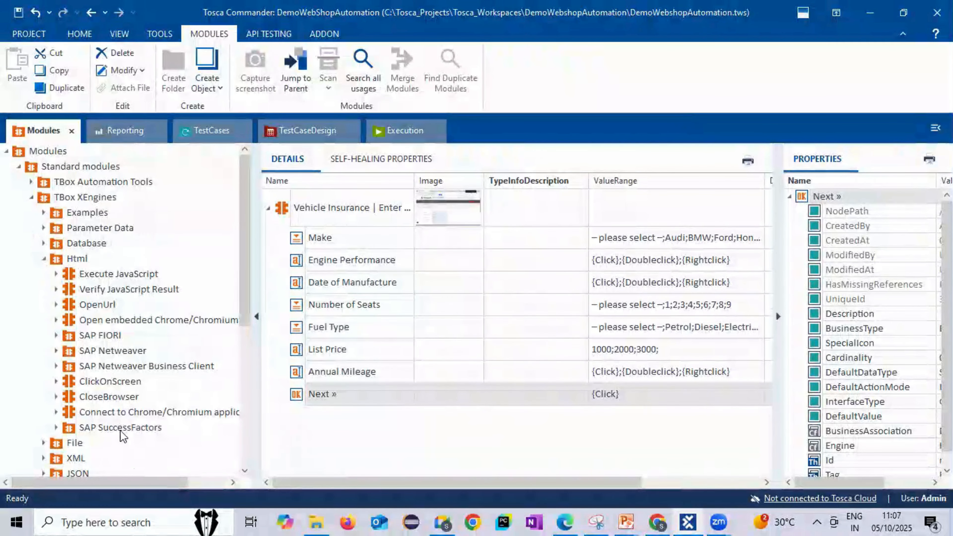
{"action": "left_click", "coordinate": [120, 399]}
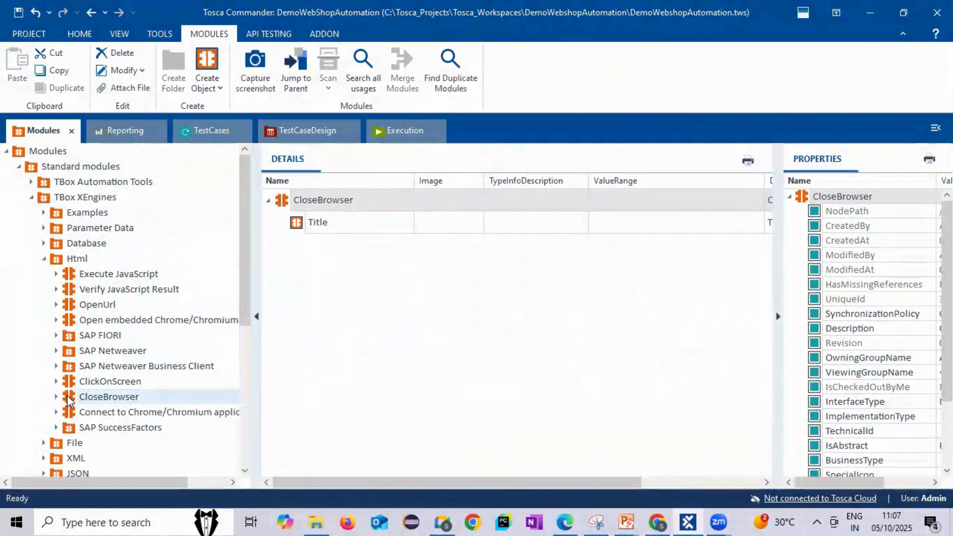
{"action": "left_click_drag", "start_coordinate": [70, 402], "coordinate": [75, 322]}
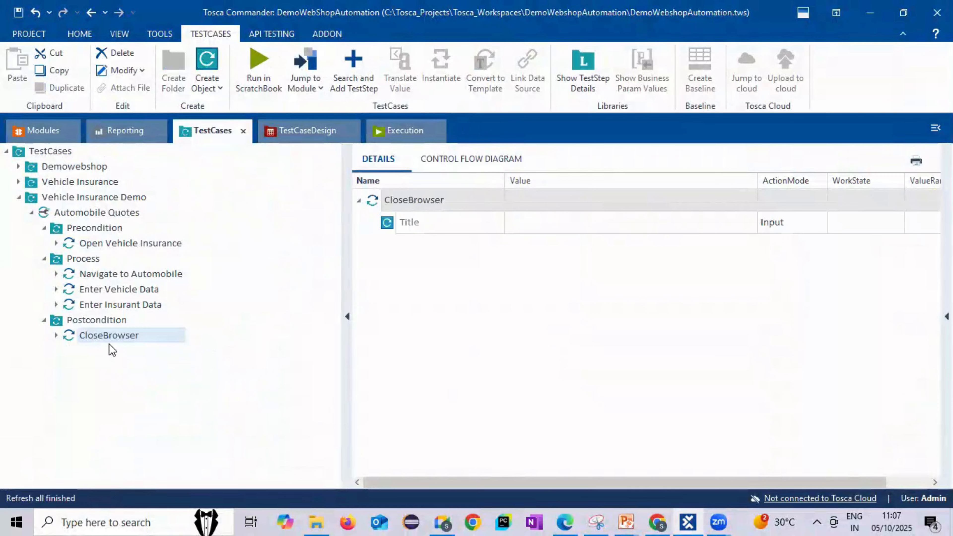
Step: Rename the CloseBrowser test step as Close Vehicle Insurance
{"action": "left_click", "coordinate": [102, 334]}
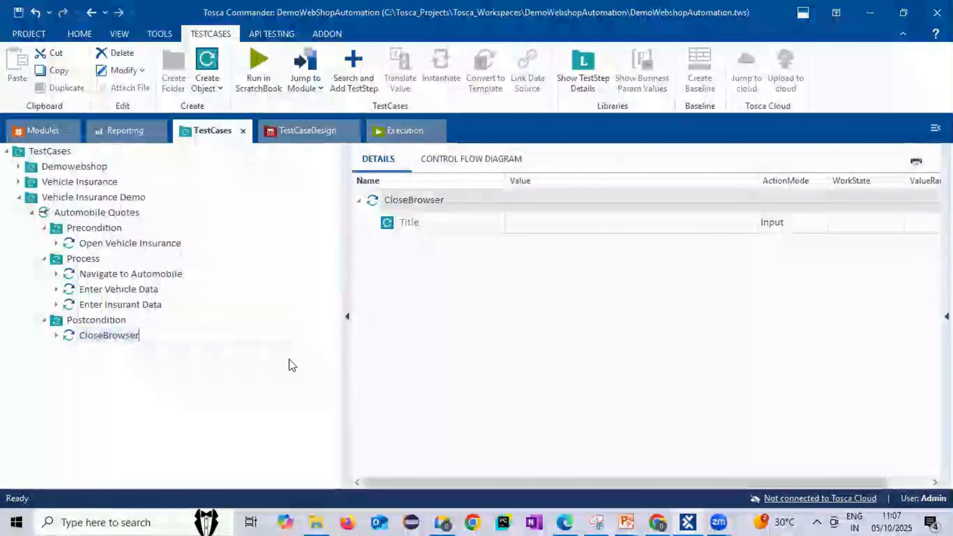
{"action": "key", "text": "ctrl+a"}
{"action": "type", "text": "Close V"}
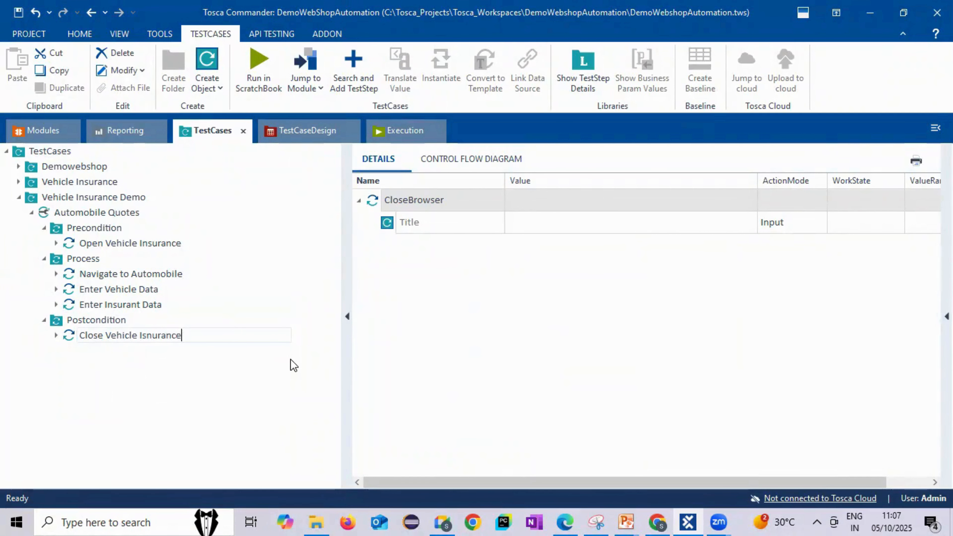
{"action": "left_click", "coordinate": [151, 336]}
{"action": "key", "text": "BackSpace"}
{"action": "key", "text": "BackSpace"}
{"action": "type", "text": "ns"}
{"action": "key", "text": "Return"}
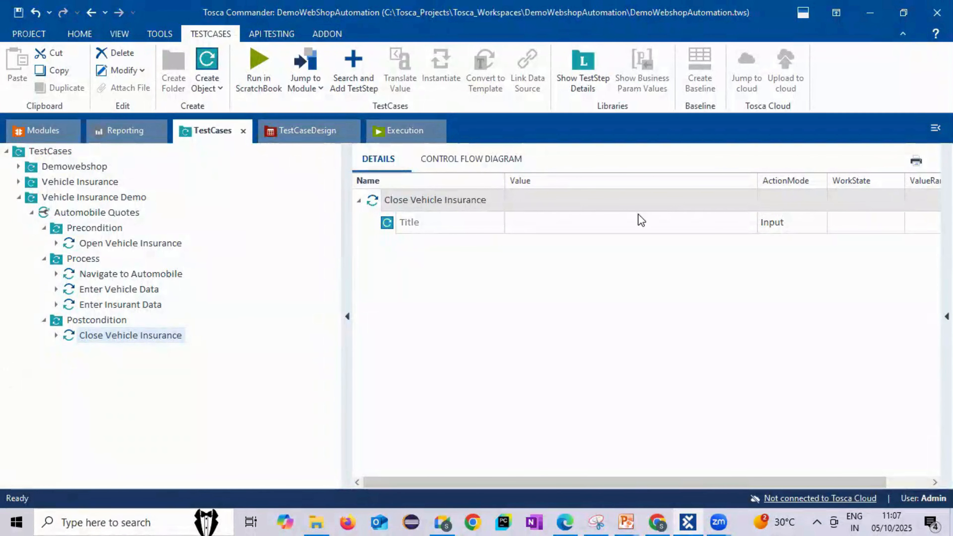
Step: Enter Vehicle* as the Title value of the Close Vehicle Insurance test step
{"action": "left_click", "coordinate": [553, 229]}
{"action": "left_click", "coordinate": [554, 223]}
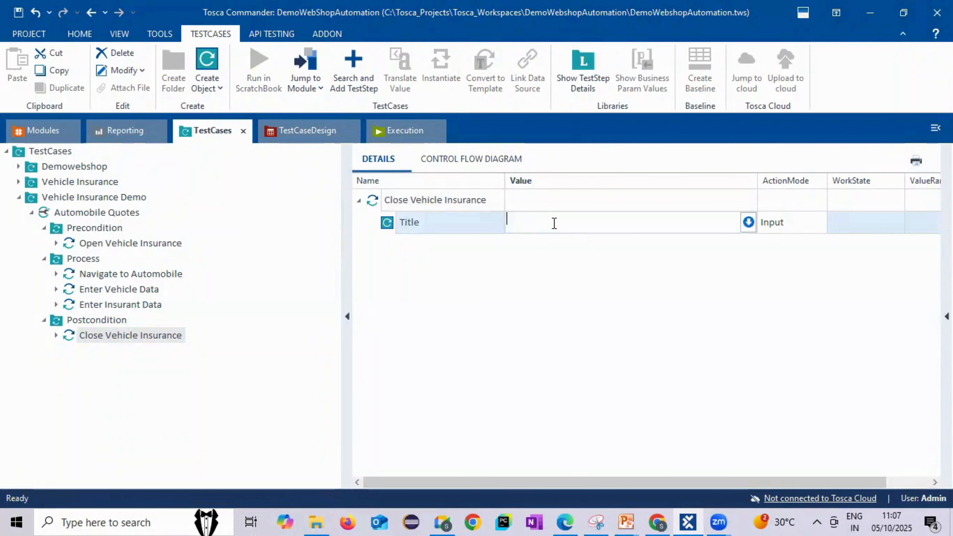
{"action": "type", "text": "Vehickl"}
{"action": "left_click", "coordinate": [520, 277]}
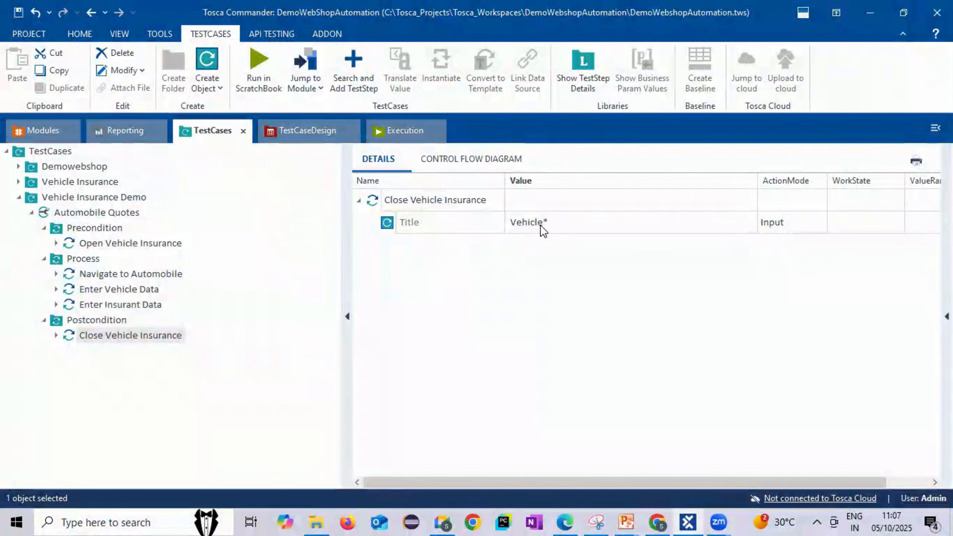
Step: Set the Title value of the Close Vehicle Insurance test step to the wildcard *
{"action": "left_click", "coordinate": [549, 232]}
{"action": "key", "text": "ctrl+a"}
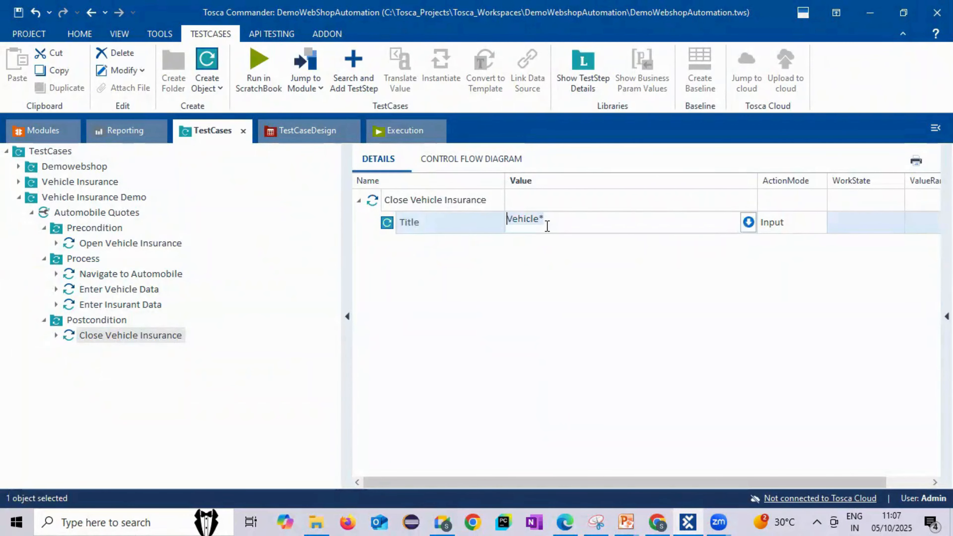
{"action": "type", "text": "*"}
{"action": "left_click", "coordinate": [550, 260]}
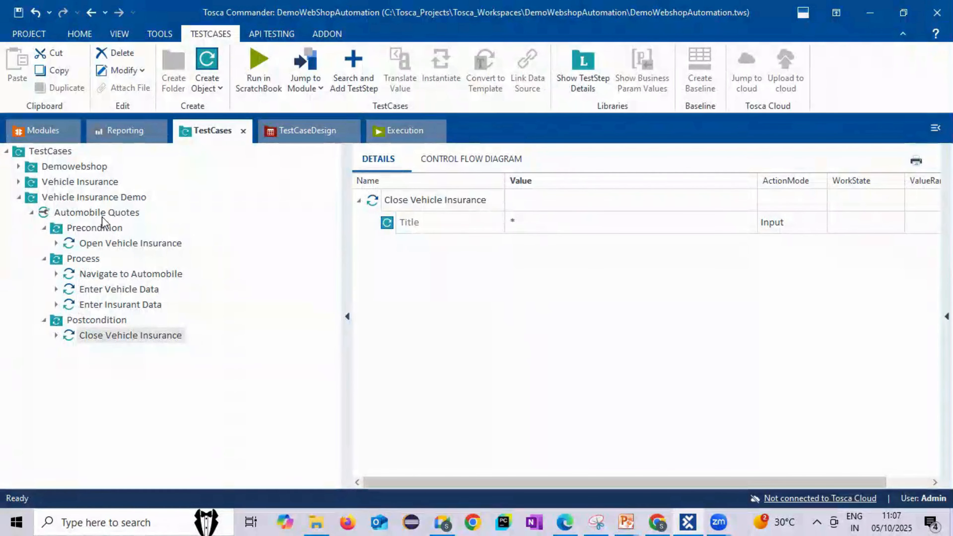
Step: Close the open Vehicle Insurance browser window and run the Automobile Quotes test case in ScratchBook
{"action": "left_click", "coordinate": [86, 215]}
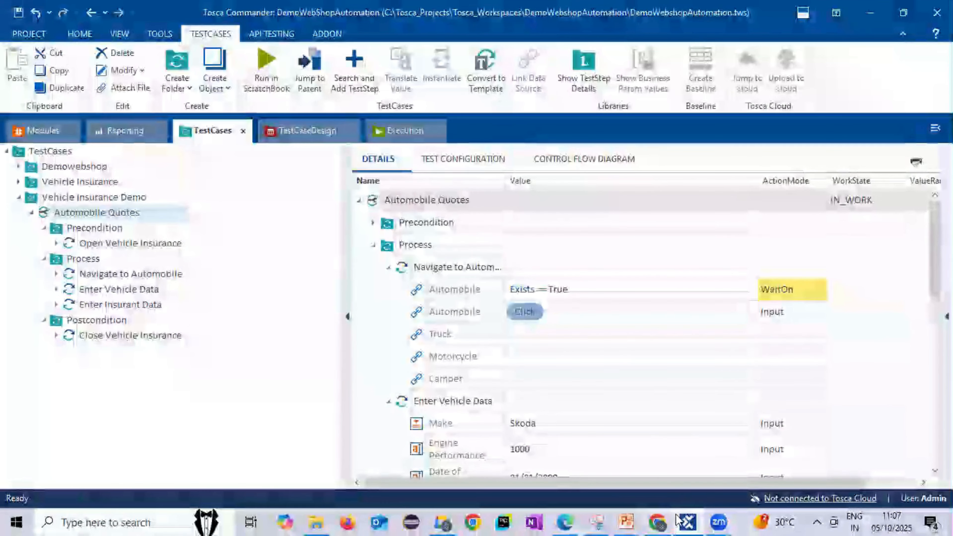
{"action": "left_click", "coordinate": [565, 522]}
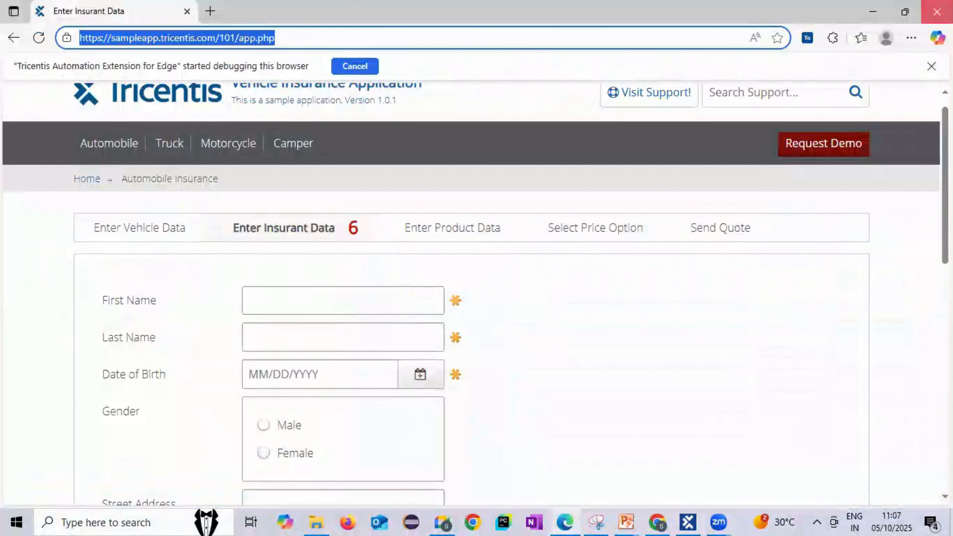
{"action": "key", "text": "alt+Tab"}
{"action": "right_click", "coordinate": [106, 262]}
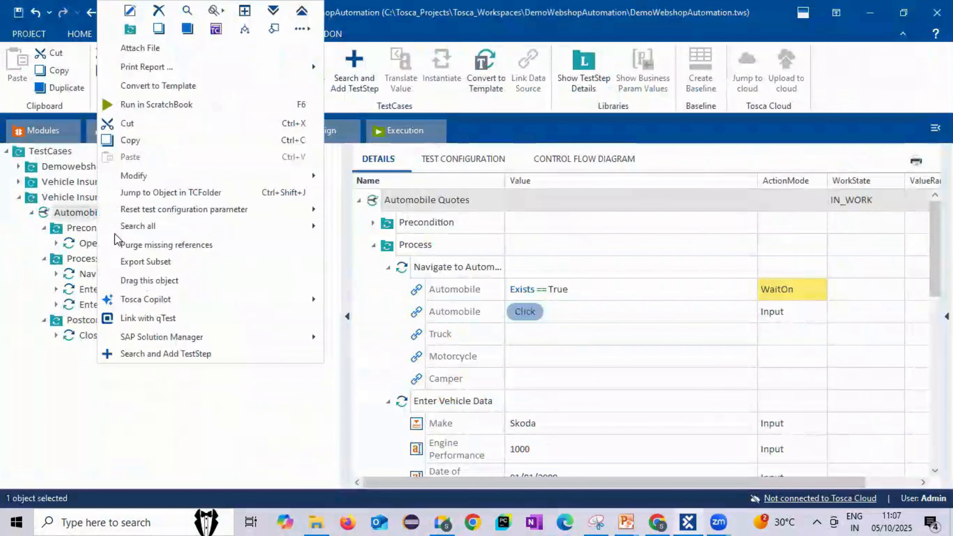
{"action": "left_click", "coordinate": [180, 105]}
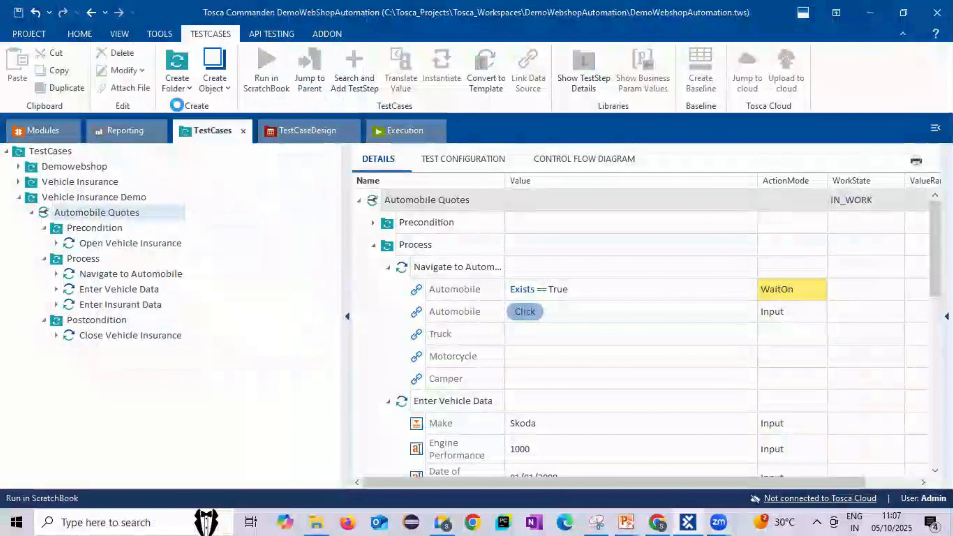
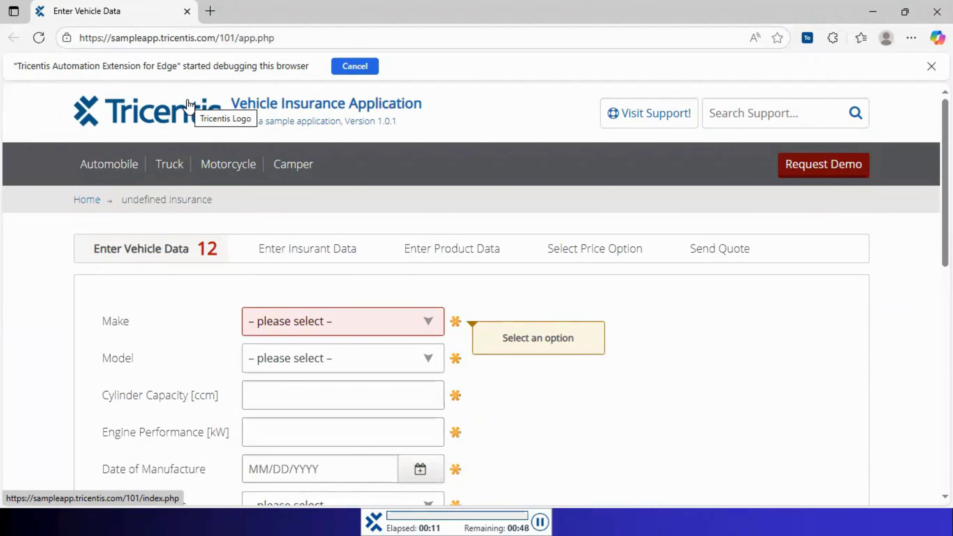
{"action": "left_click", "coordinate": [112, 171]}
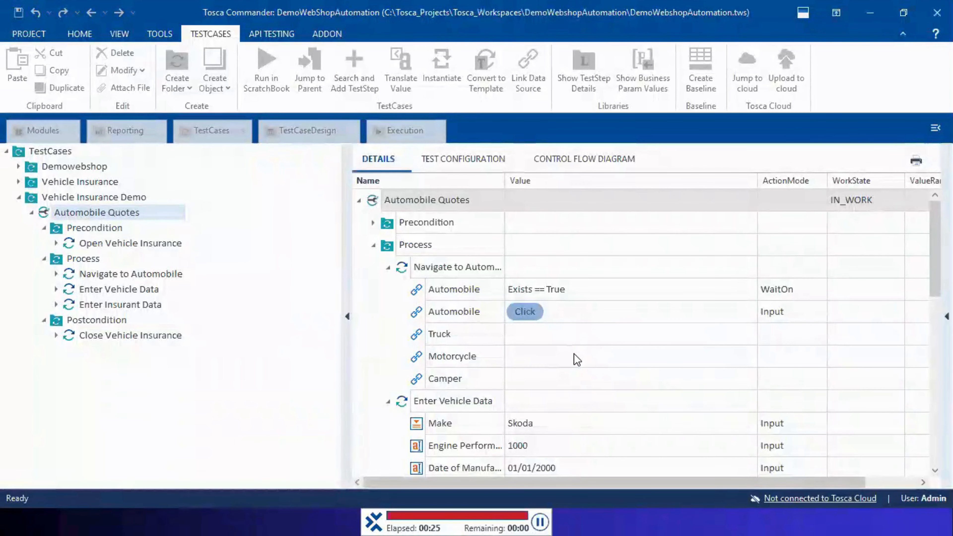
Step: Examine the ScratchBook results of the Process folder, including the Male field's log info under Enter Insurant Data, and close ScratchBook
{"action": "key", "text": "alt+Tab"}
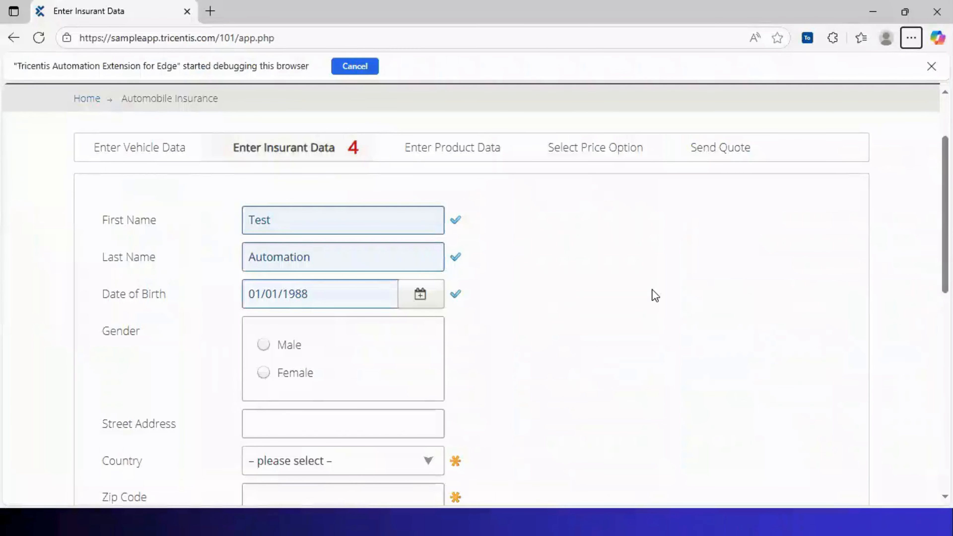
{"action": "key", "text": "alt+Tab"}
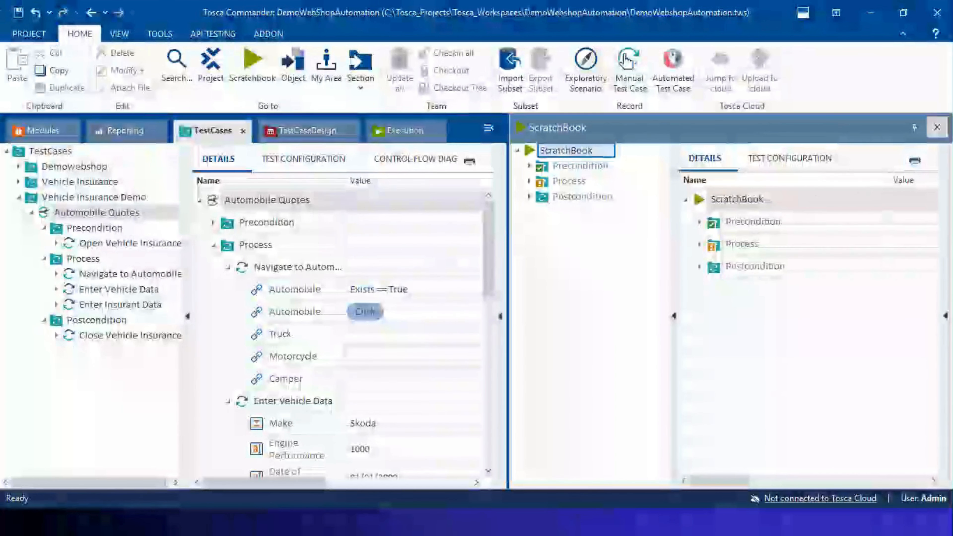
{"action": "left_click", "coordinate": [700, 244]}
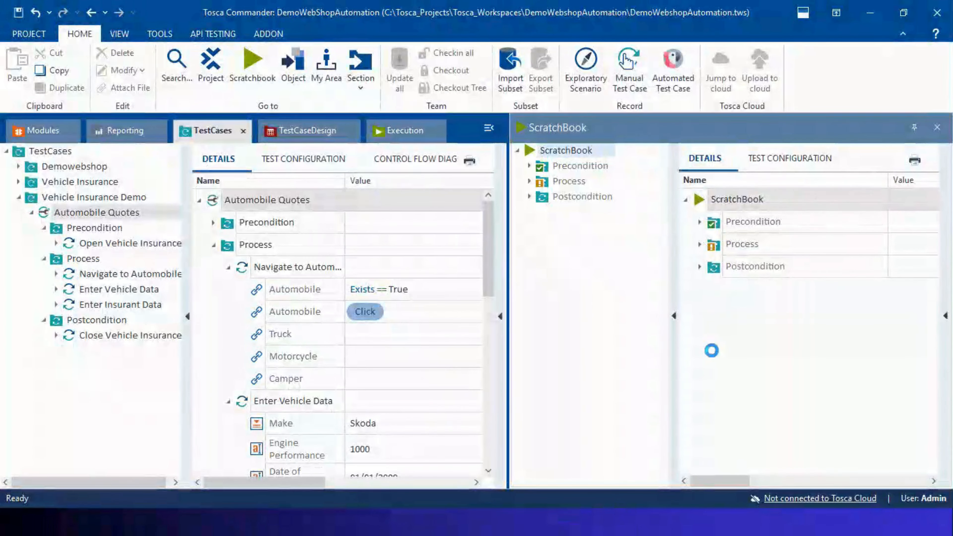
{"action": "double_click", "coordinate": [834, 132]}
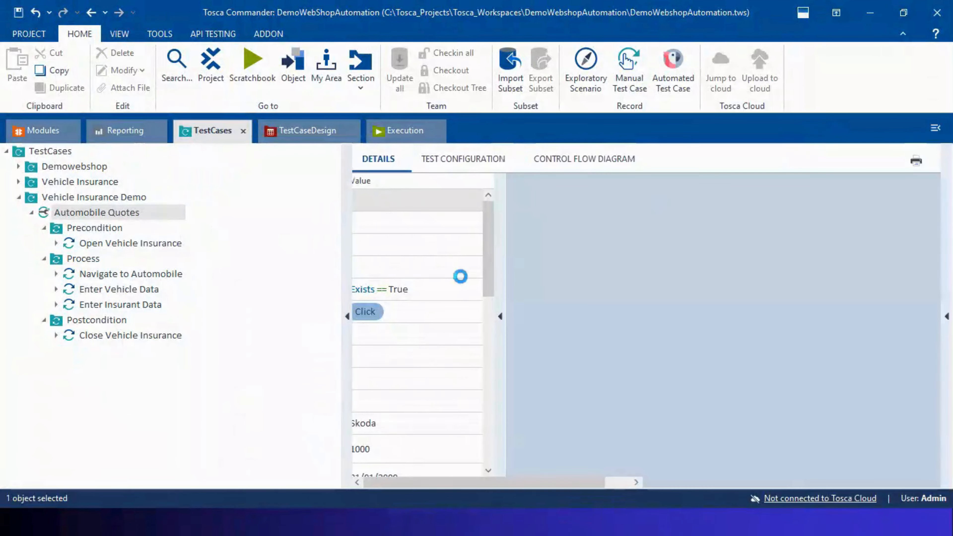
{"action": "left_click", "coordinate": [713, 312]}
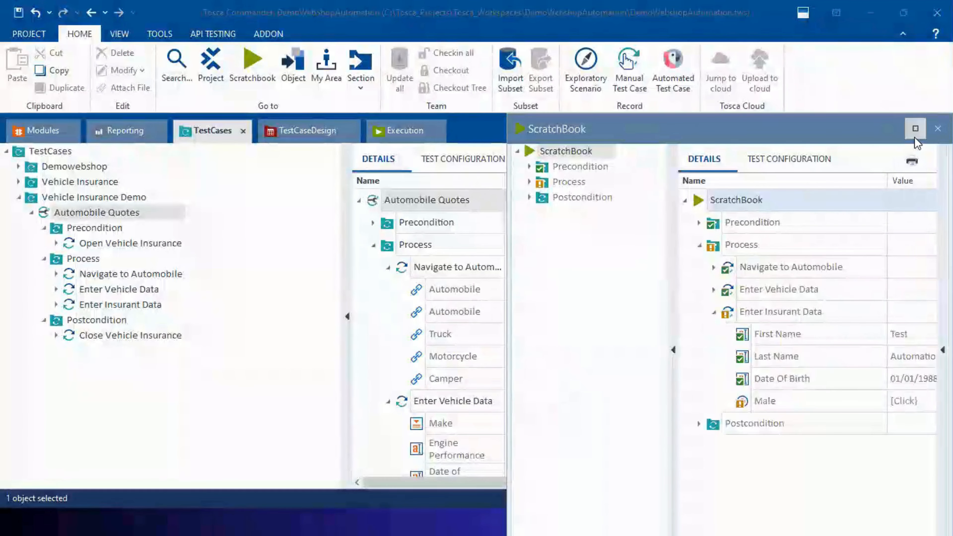
{"action": "left_click", "coordinate": [916, 129]}
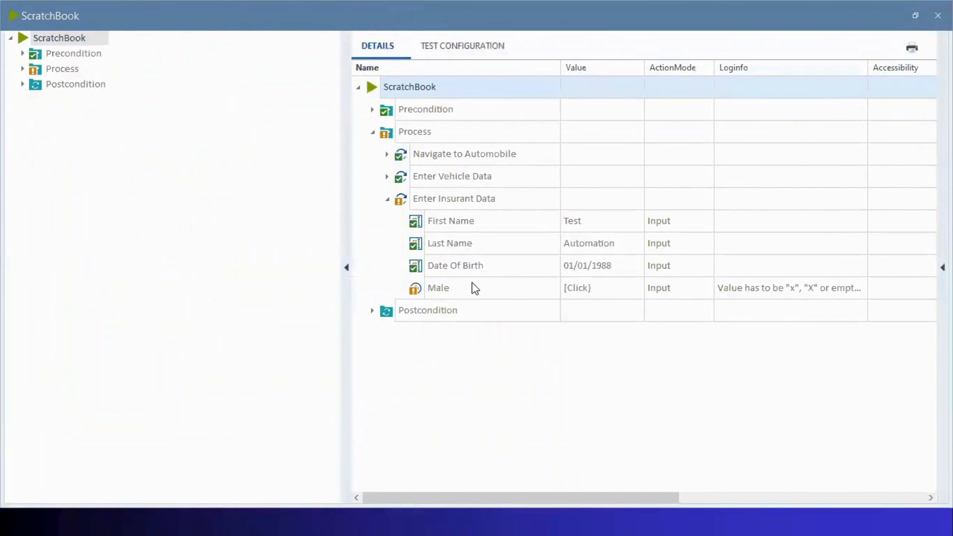
{"action": "left_click", "coordinate": [569, 290]}
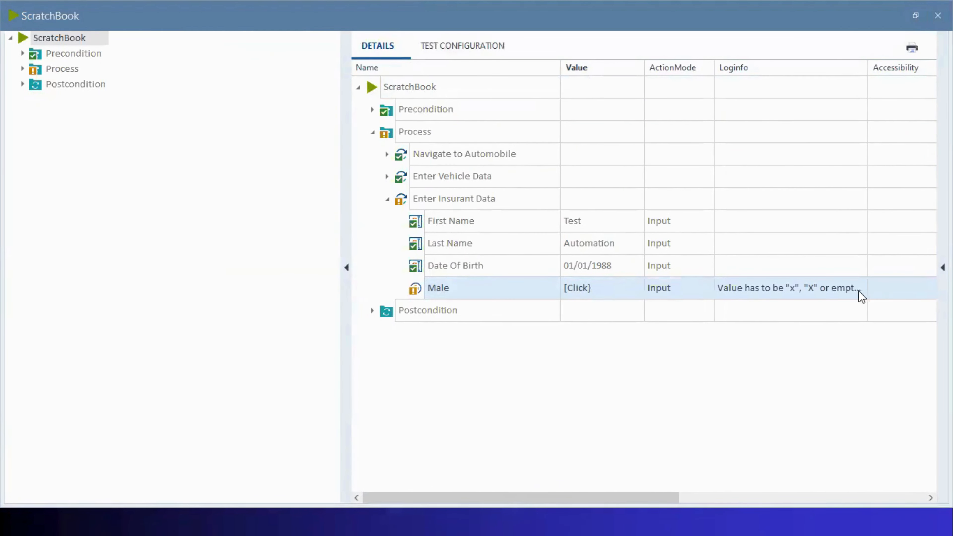
{"action": "left_click", "coordinate": [938, 15]}
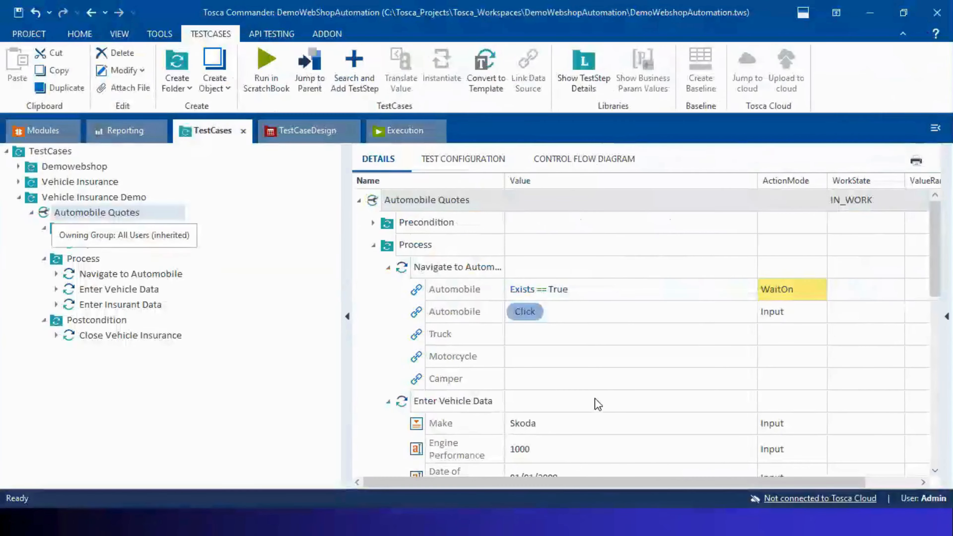
Step: Correct the Male radio button's value to {Click} in the Enter Insurant Data test step
{"action": "scroll", "coordinate": [596, 403], "scroll_direction": "down", "scroll_amount": 3}
{"action": "scroll", "coordinate": [595, 401], "scroll_direction": "down", "scroll_amount": 5}
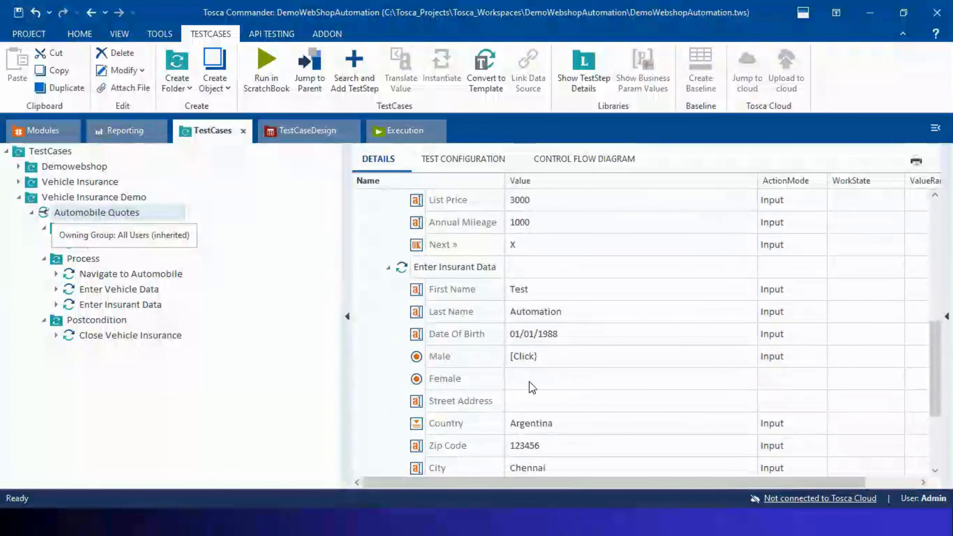
{"action": "left_click", "coordinate": [517, 363]}
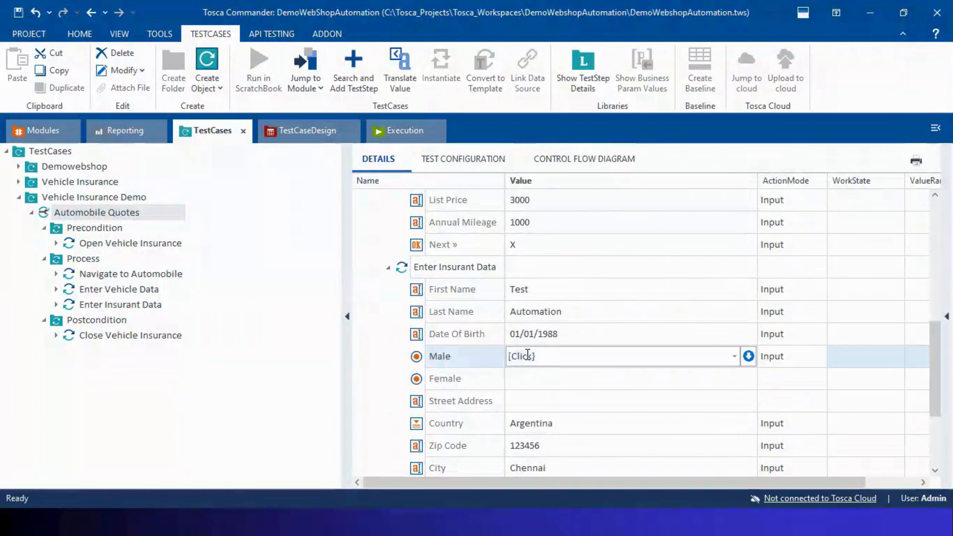
{"action": "type", "text": "{"}
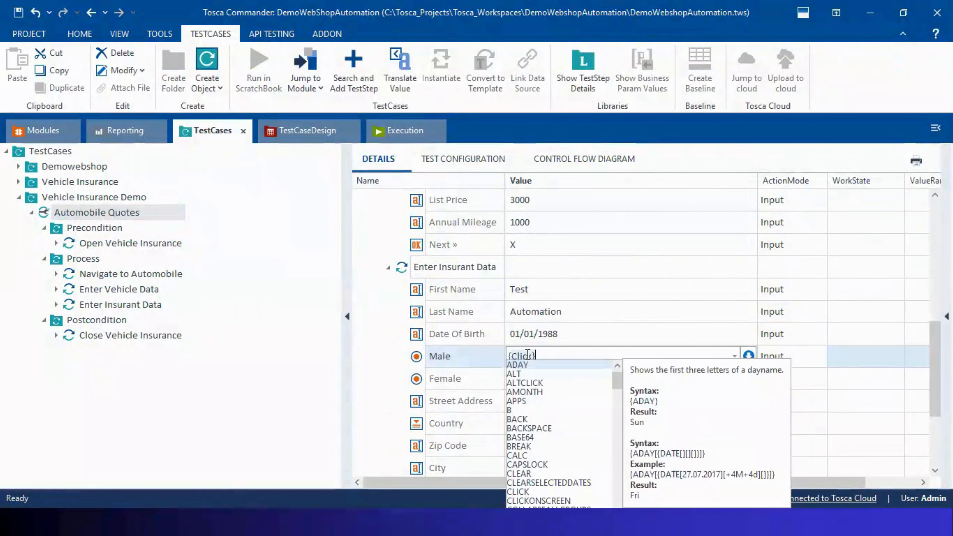
{"action": "left_click", "coordinate": [457, 371]}
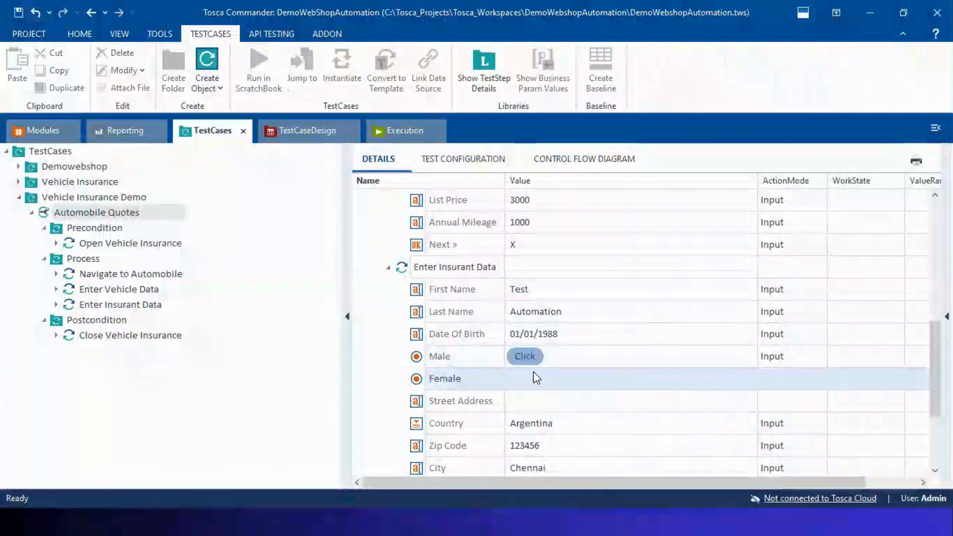
Step: Close the open Vehicle Insurance browser window, rerun the Automobile Quotes test case in ScratchBook, and close ScratchBook
{"action": "key", "text": "alt+Tab"}
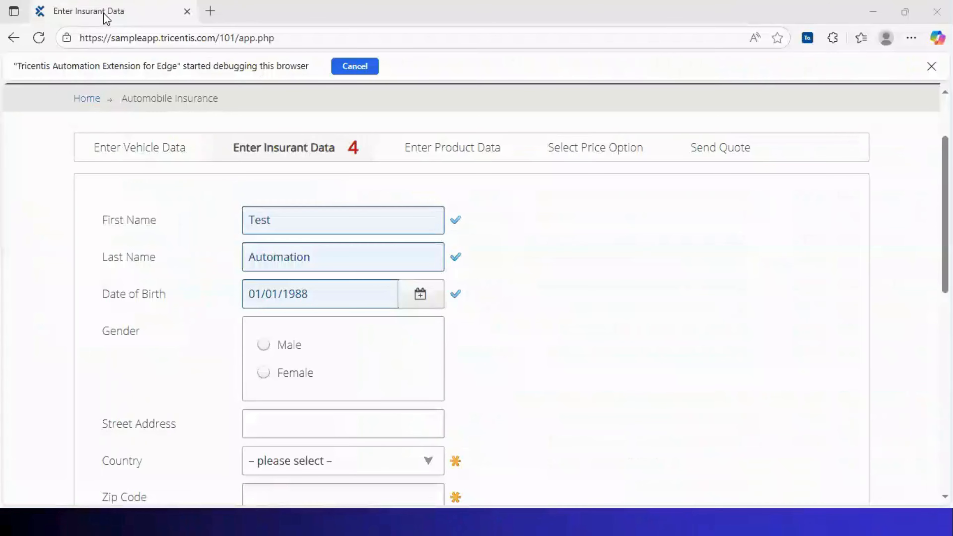
{"action": "left_click", "coordinate": [187, 11]}
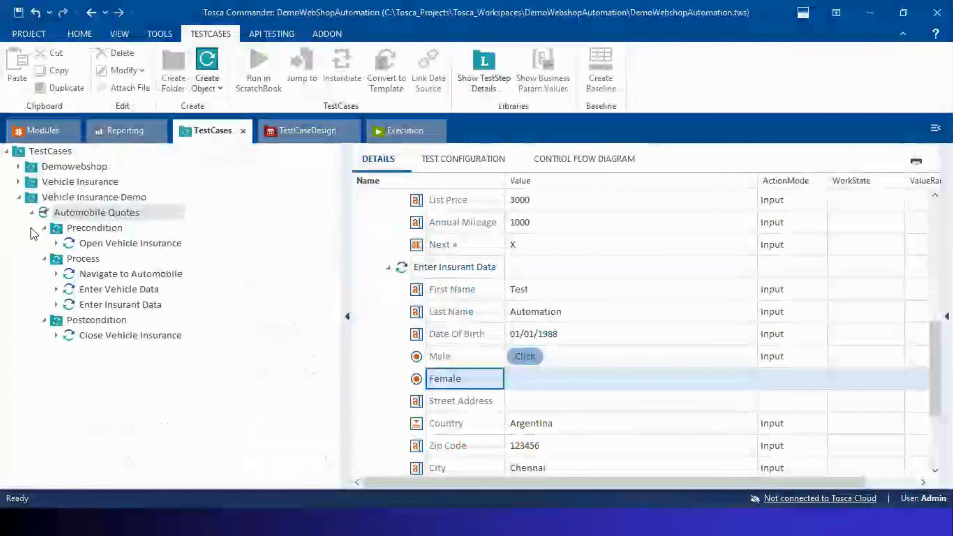
{"action": "left_click", "coordinate": [69, 213]}
{"action": "right_click", "coordinate": [69, 213]}
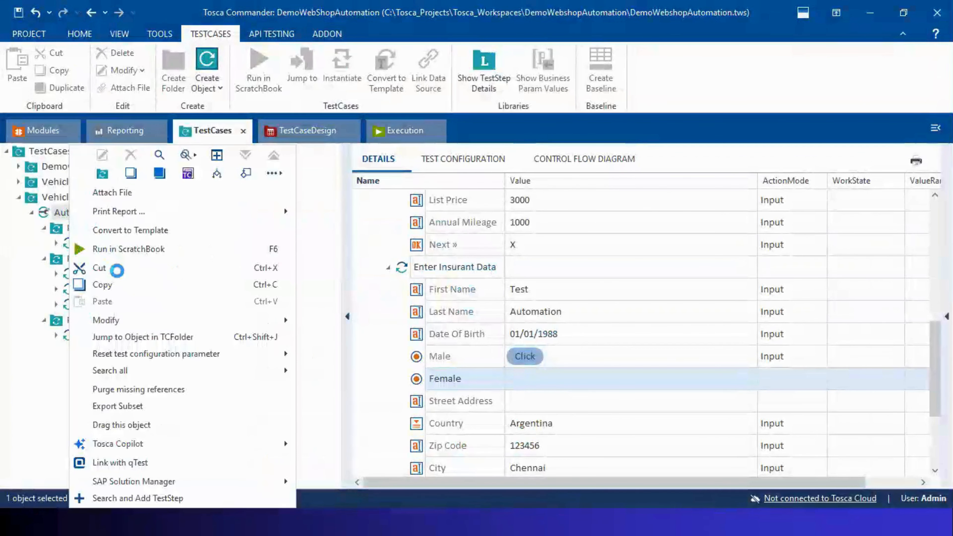
{"action": "left_click", "coordinate": [126, 249]}
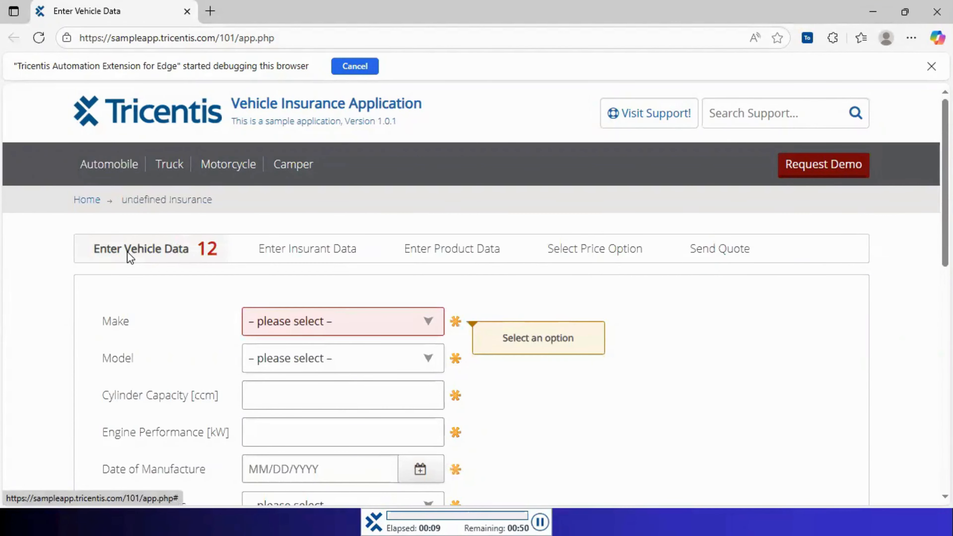
{"action": "left_click", "coordinate": [112, 167]}
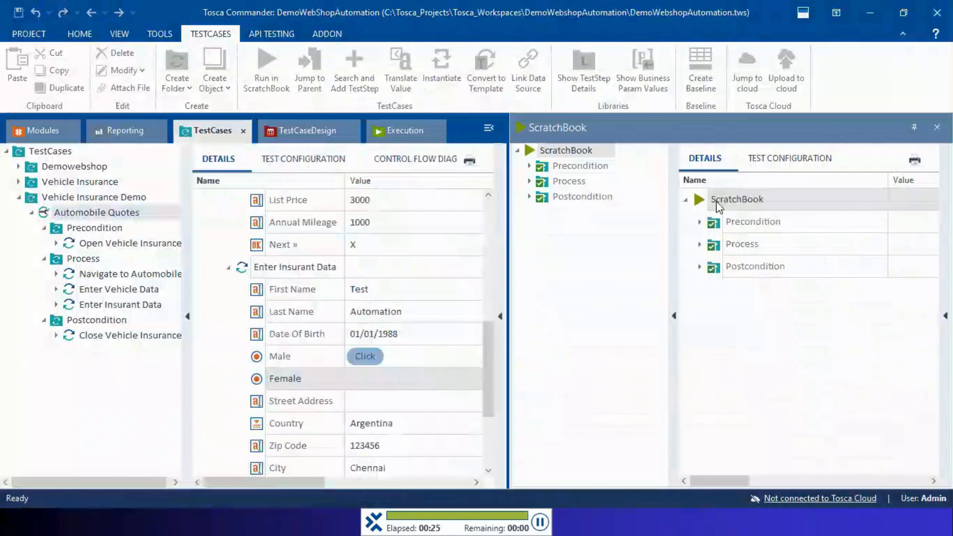
{"action": "left_click", "coordinate": [937, 128]}
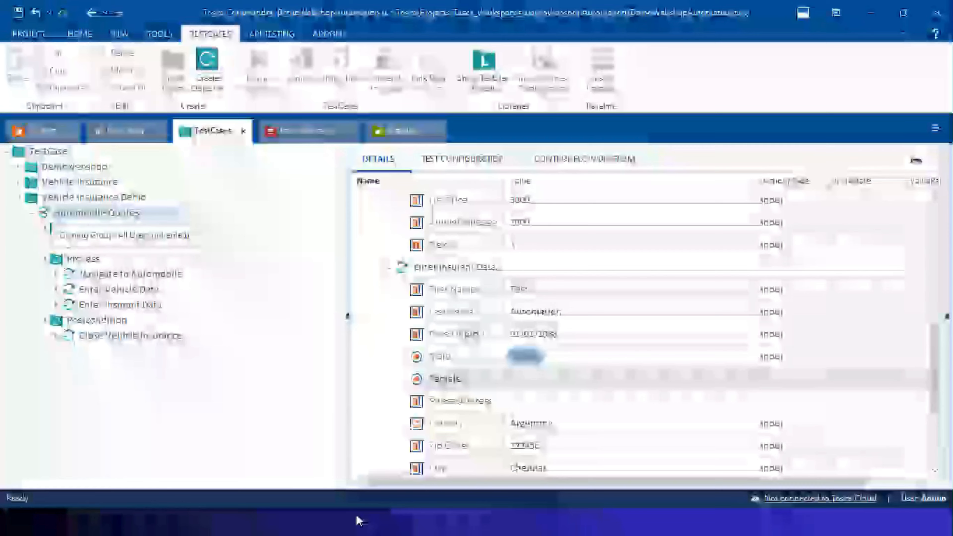
Step: Add the TBox Take Screenshot module to the Process folder as a test step between Enter Vehicle Data and Enter Insurant Data
{"action": "left_click", "coordinate": [82, 260]}
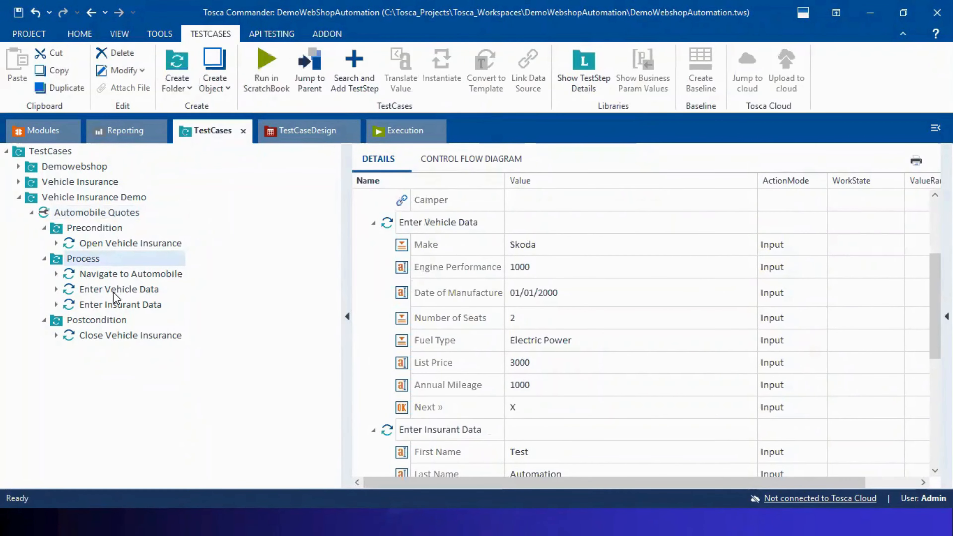
{"action": "left_click", "coordinate": [36, 131]}
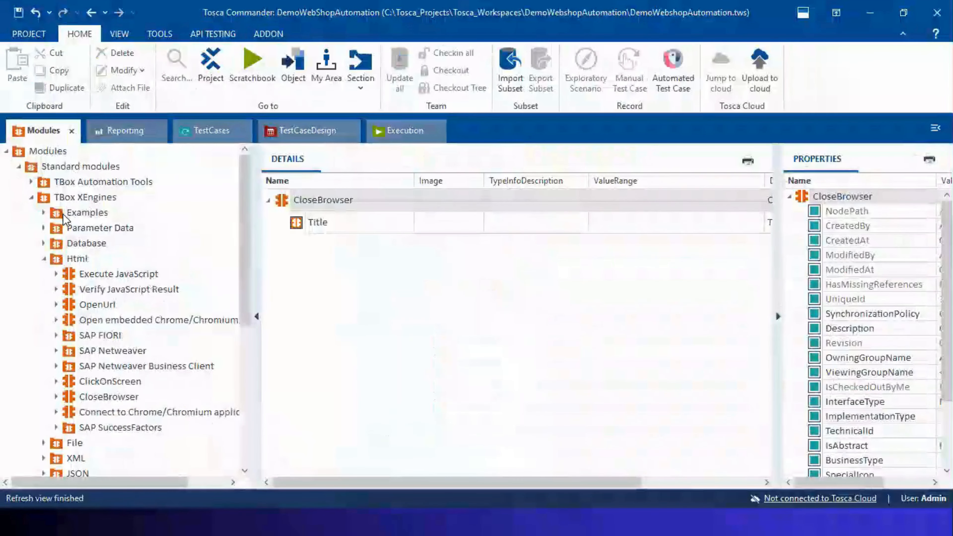
{"action": "left_click", "coordinate": [32, 181]}
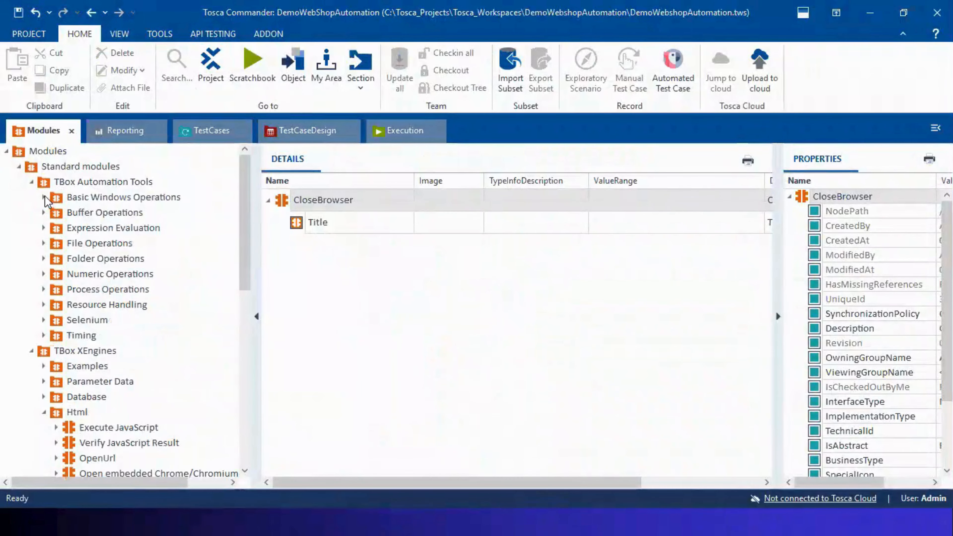
{"action": "left_click", "coordinate": [43, 198]}
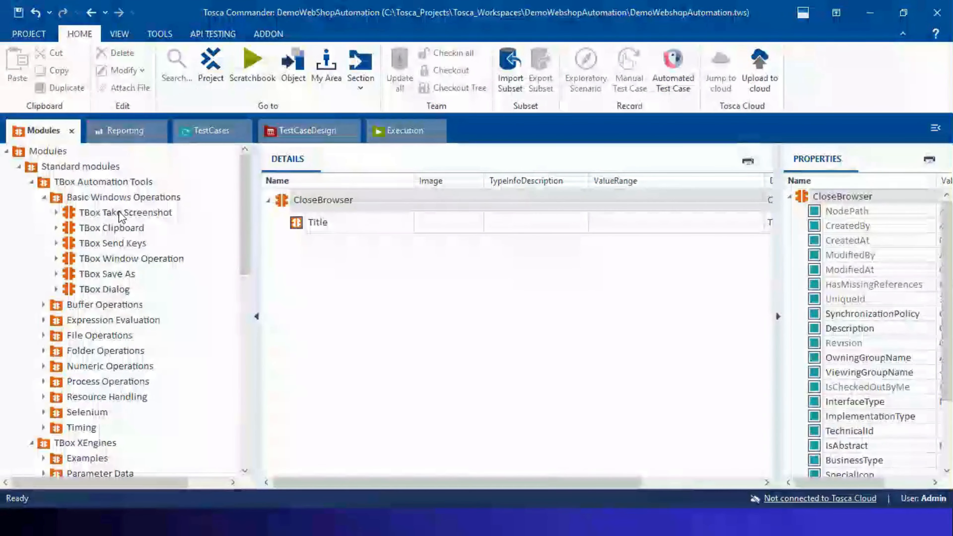
{"action": "left_click_drag", "start_coordinate": [120, 216], "coordinate": [53, 259]}
{"action": "left_click_drag", "start_coordinate": [99, 319], "coordinate": [72, 305]}
Step: Rename the TBox Take Screenshot test step as Take Screenshot
{"action": "left_click", "coordinate": [104, 306]}
{"action": "left_click", "coordinate": [103, 305]}
{"action": "key", "text": "BackSpace"}
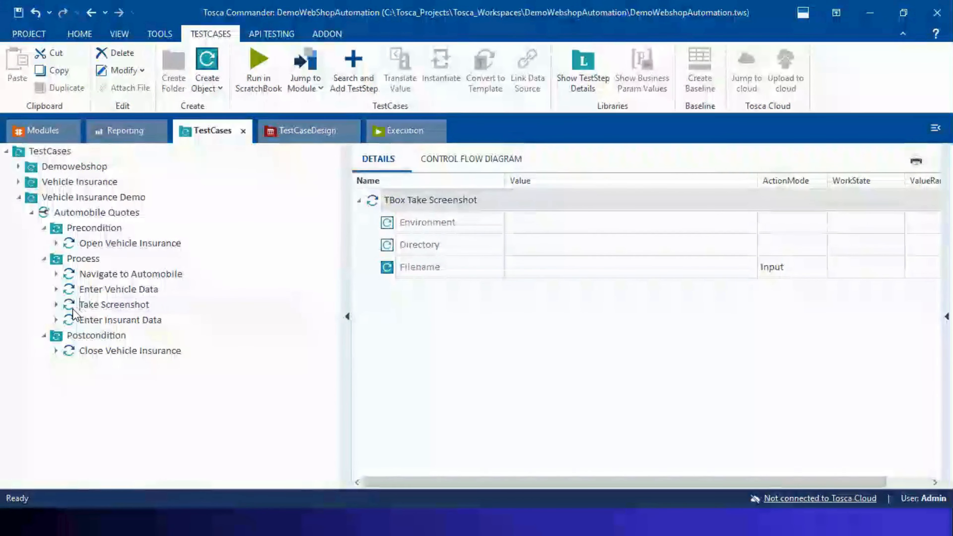
{"action": "key", "text": "Return"}
Step: Copy the Take Screenshot test step and paste it at the end of the Process folder, after Enter Insurant Data
{"action": "key", "text": "ctrl+c"}
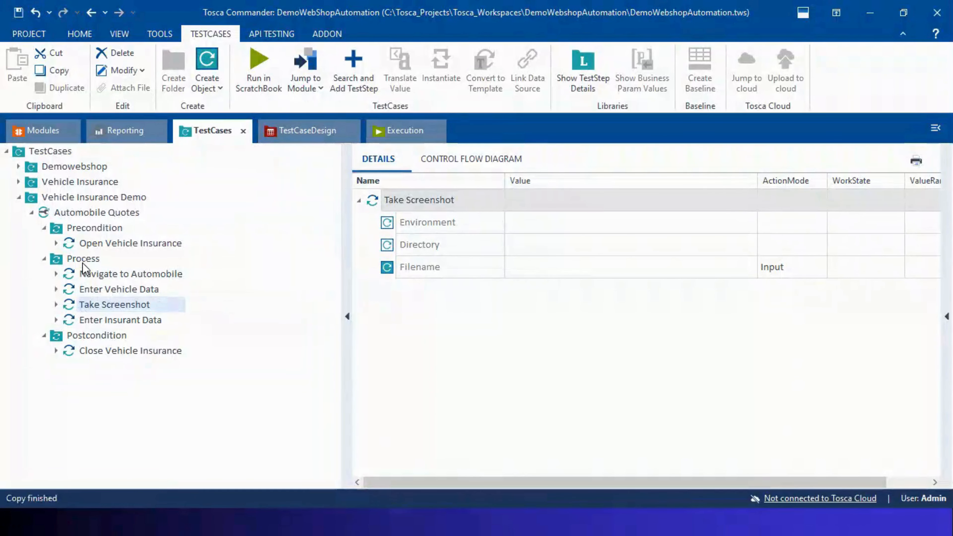
{"action": "left_click", "coordinate": [83, 262]}
{"action": "key", "text": "ctrl+v"}
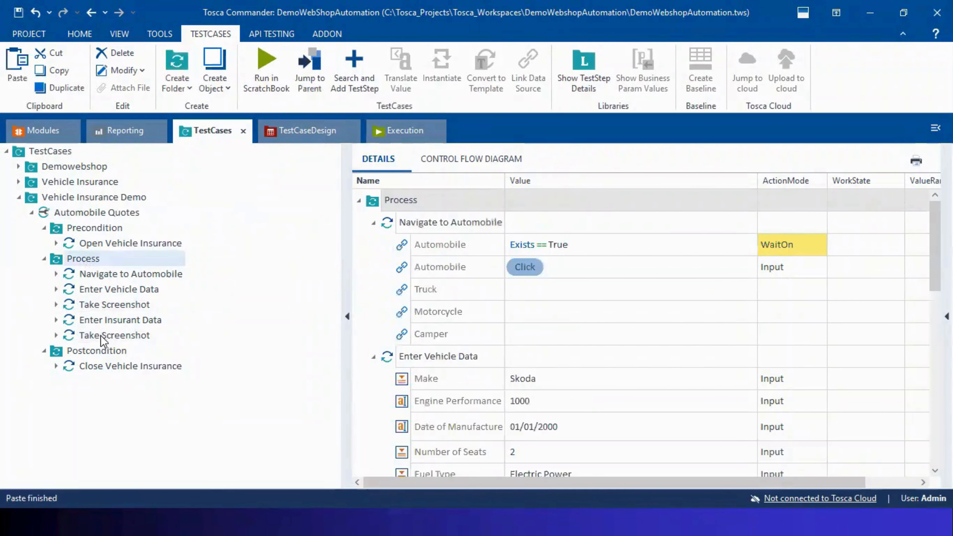
{"action": "left_click", "coordinate": [101, 335]}
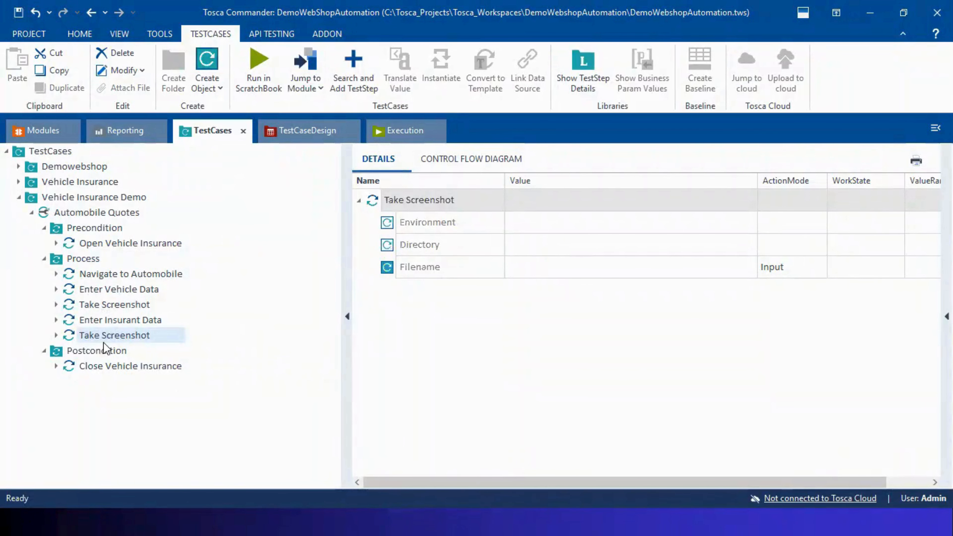
Step: Set the WorkState of the Automobile Quotes test case to COMPLETED
{"action": "left_click", "coordinate": [74, 213]}
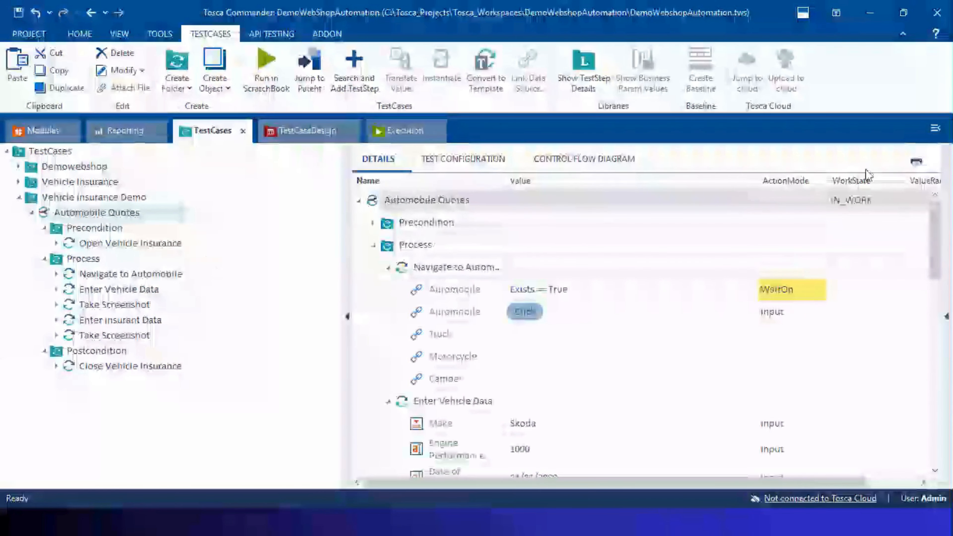
{"action": "left_click", "coordinate": [899, 200]}
{"action": "left_click", "coordinate": [854, 253]}
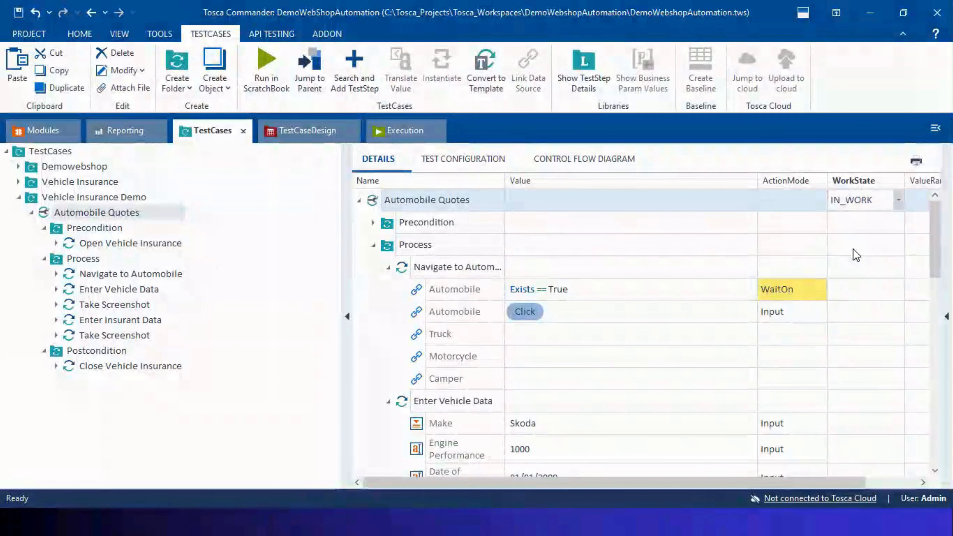
{"action": "left_click", "coordinate": [830, 271]}
Step: Create an execution list from the Automobile Quotes test case in the ExecutionLists folder and name it Vehicle Insurance Demo
{"action": "left_click", "coordinate": [32, 213]}
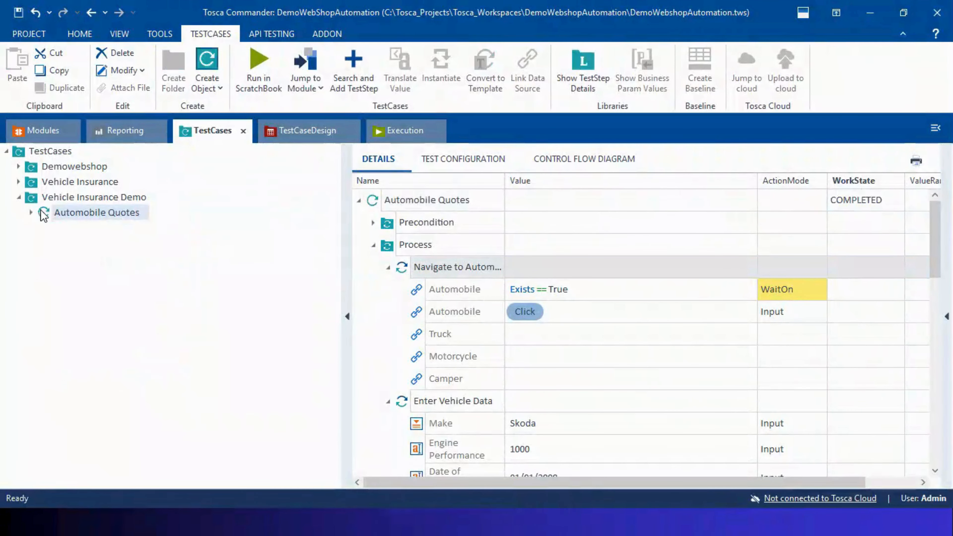
{"action": "left_click_drag", "start_coordinate": [75, 212], "coordinate": [22, 166]}
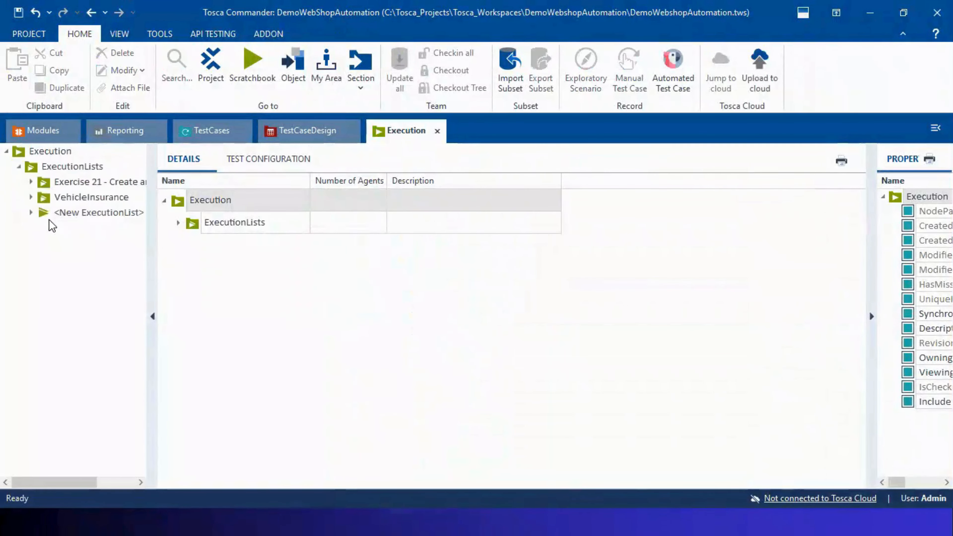
{"action": "left_click", "coordinate": [104, 213]}
{"action": "left_click", "coordinate": [103, 212]}
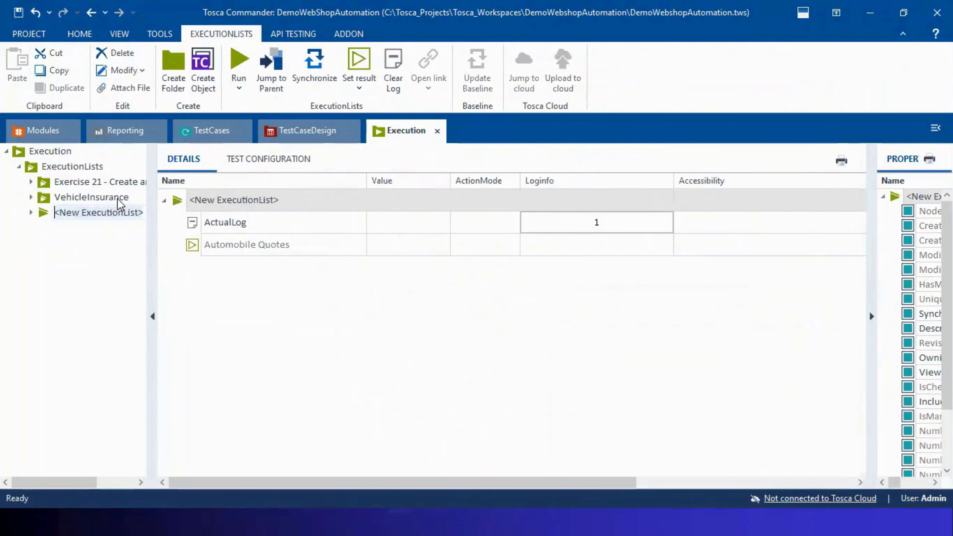
{"action": "type", "text": "Vehicle "}
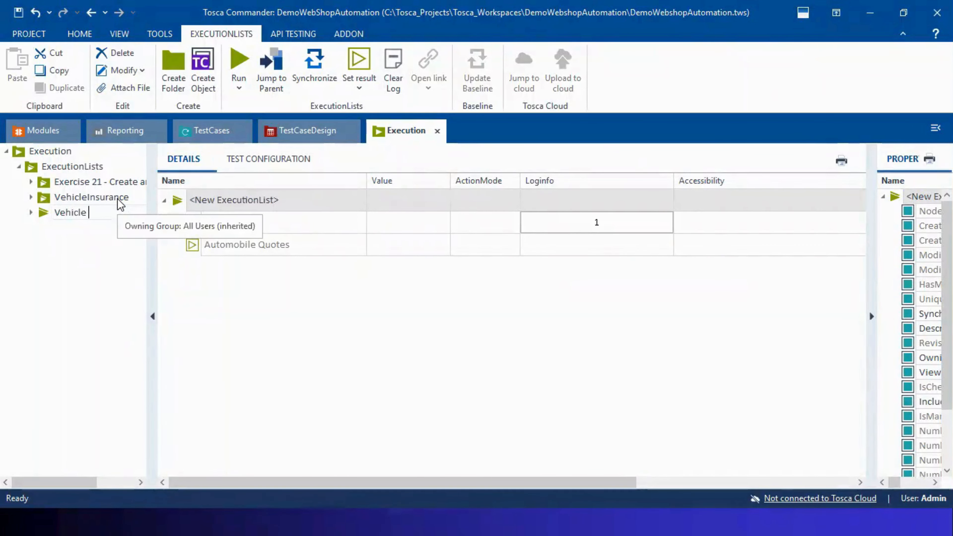
{"action": "type", "text": "Insurance Demo"}
{"action": "key", "text": "Return"}
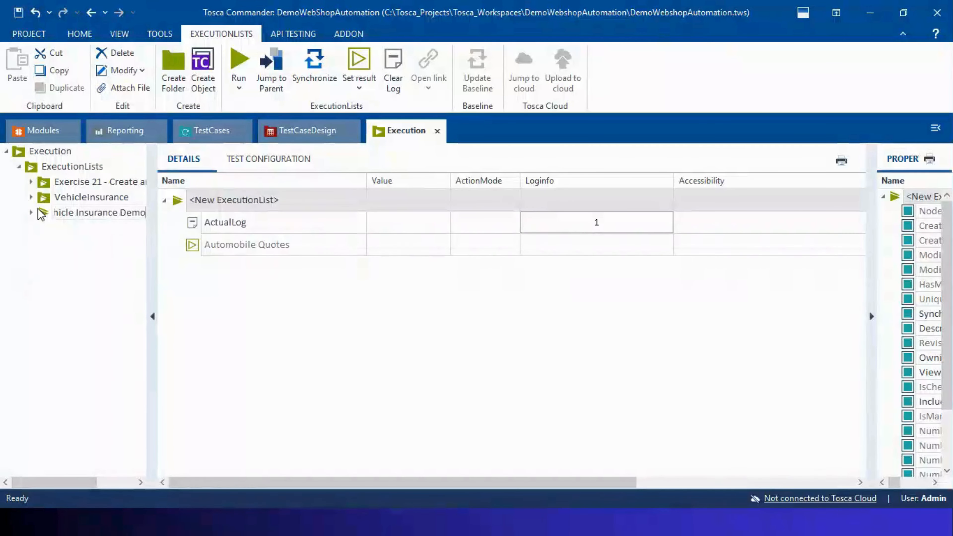
Step: Expand the Vehicle Insurance Demo execution list to show its Automobile Quotes entry, and run the list
{"action": "left_click", "coordinate": [43, 187]}
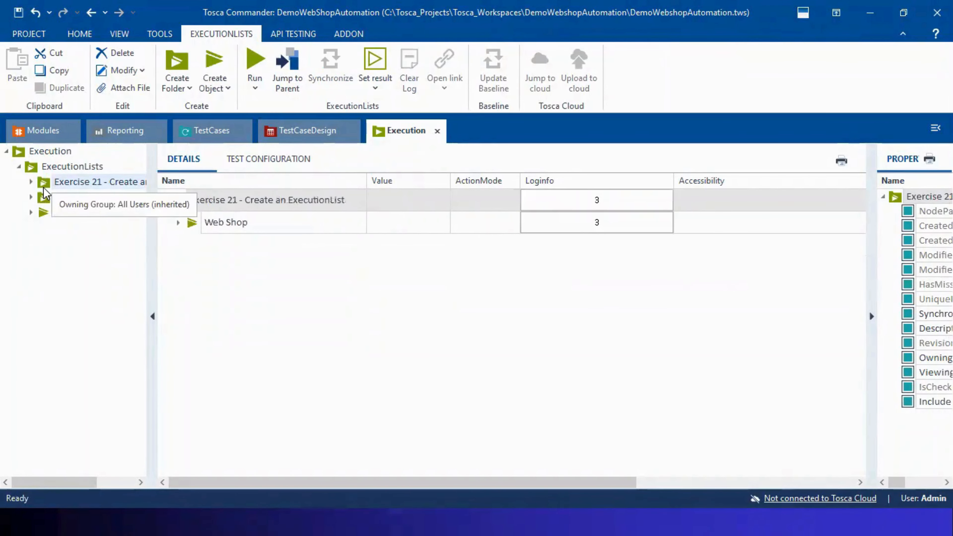
{"action": "double_click", "coordinate": [43, 212]}
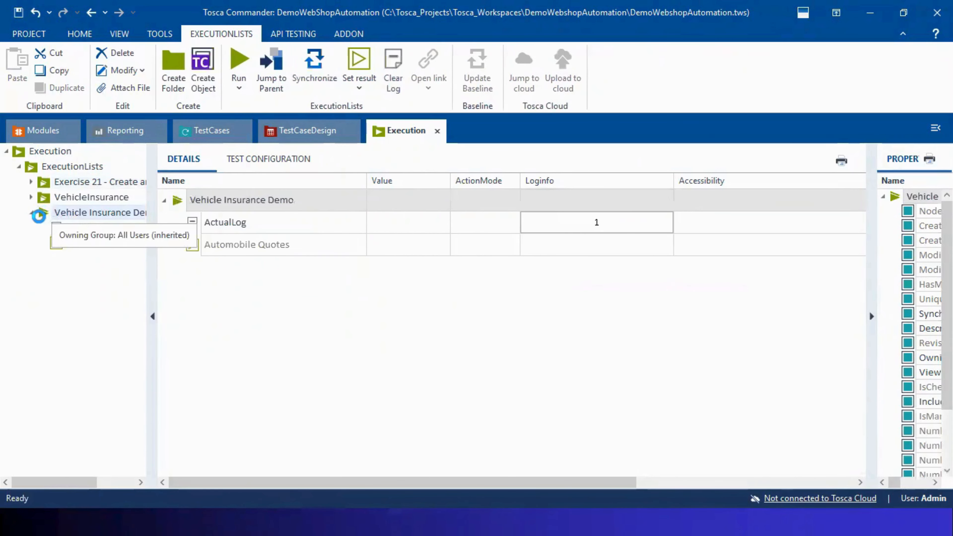
{"action": "left_click", "coordinate": [56, 246]}
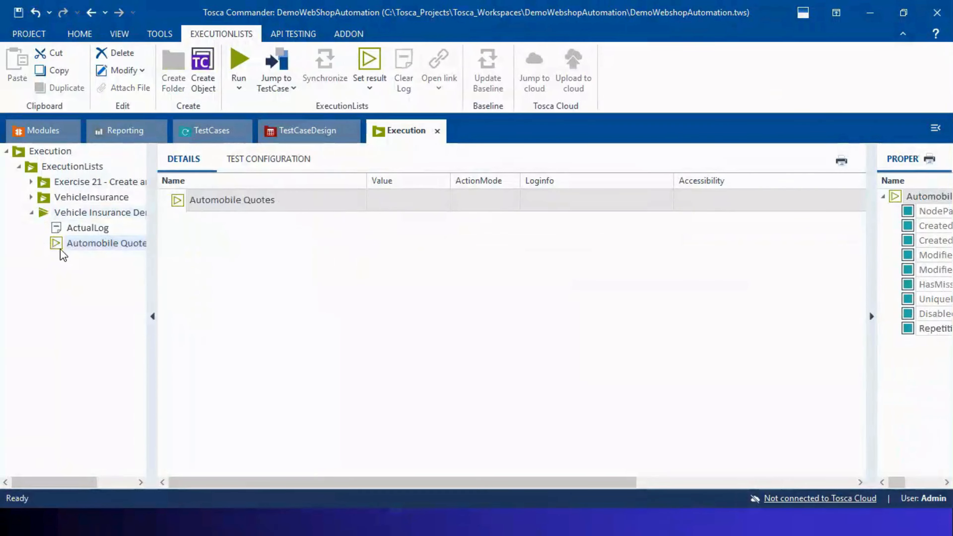
{"action": "left_click_drag", "start_coordinate": [149, 277], "coordinate": [265, 279]}
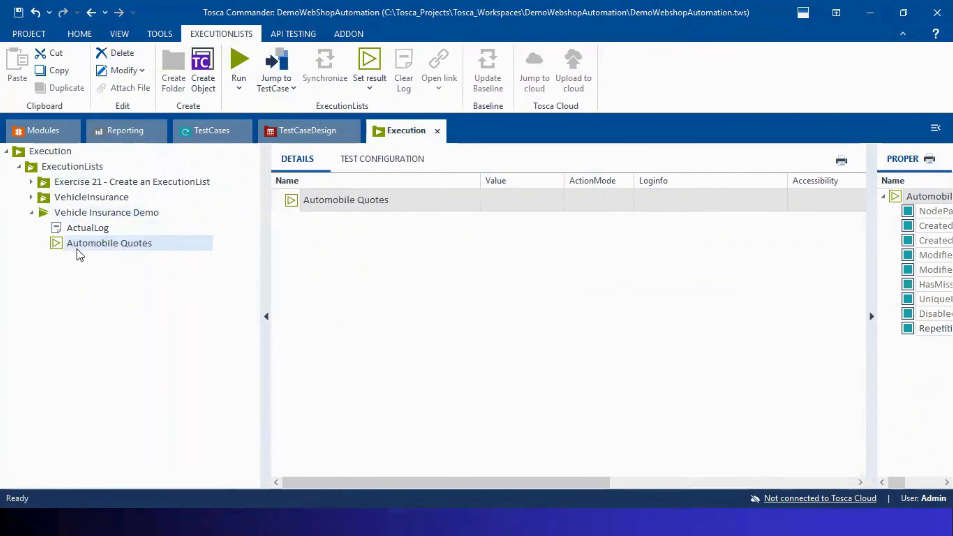
{"action": "left_click", "coordinate": [75, 218]}
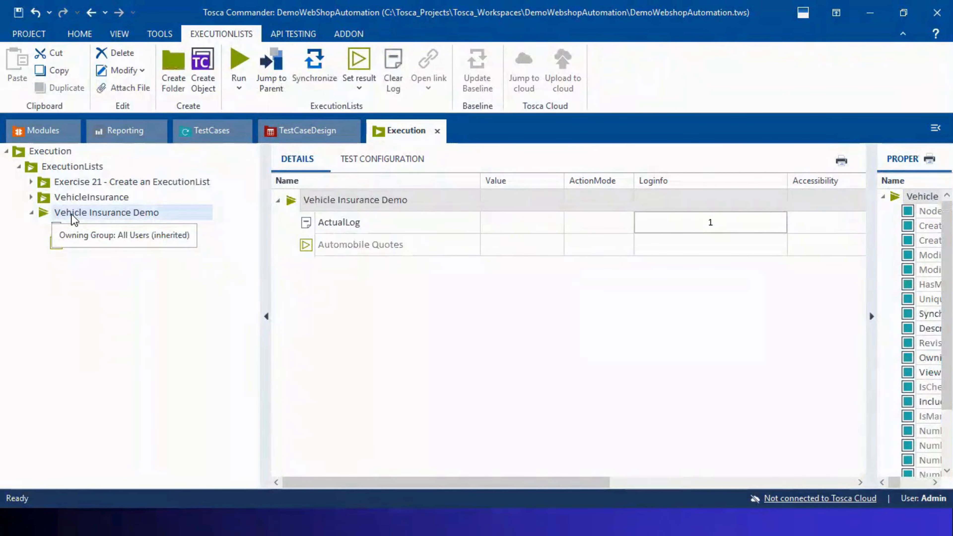
{"action": "right_click", "coordinate": [74, 216]}
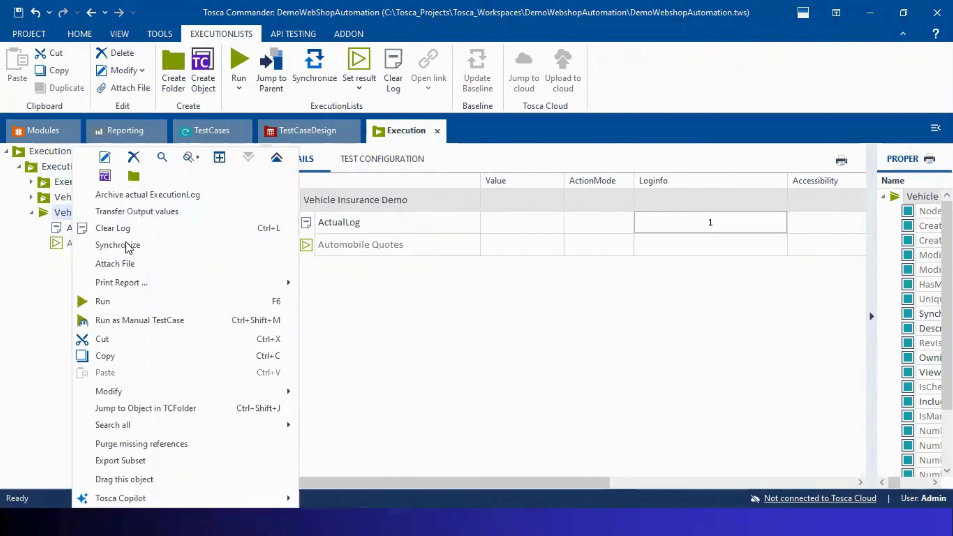
{"action": "left_click", "coordinate": [120, 300]}
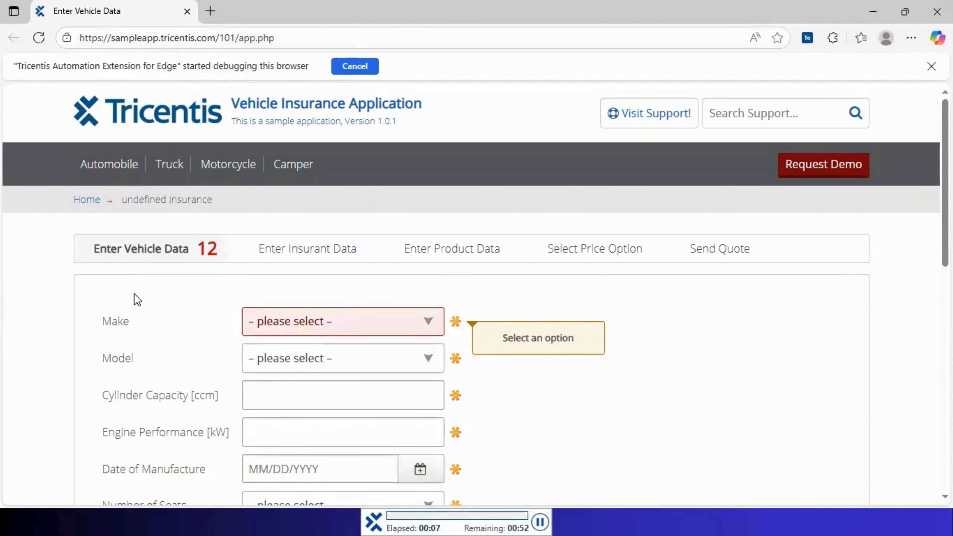
{"action": "left_click", "coordinate": [112, 172]}
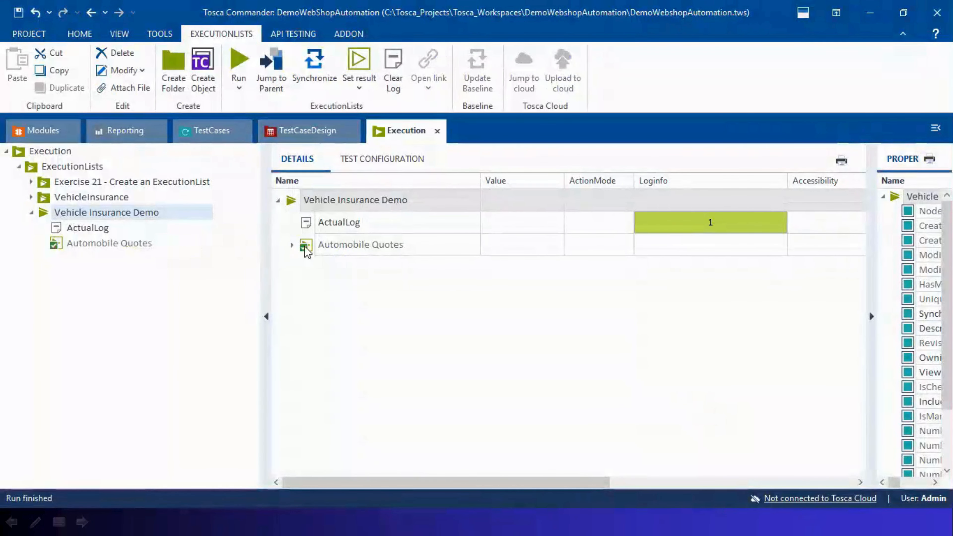
Step: Expand the Automobile Quotes execution log in the Vehicle Insurance Demo list down to its individual test steps
{"action": "left_click", "coordinate": [292, 245]}
{"action": "left_click", "coordinate": [307, 267]}
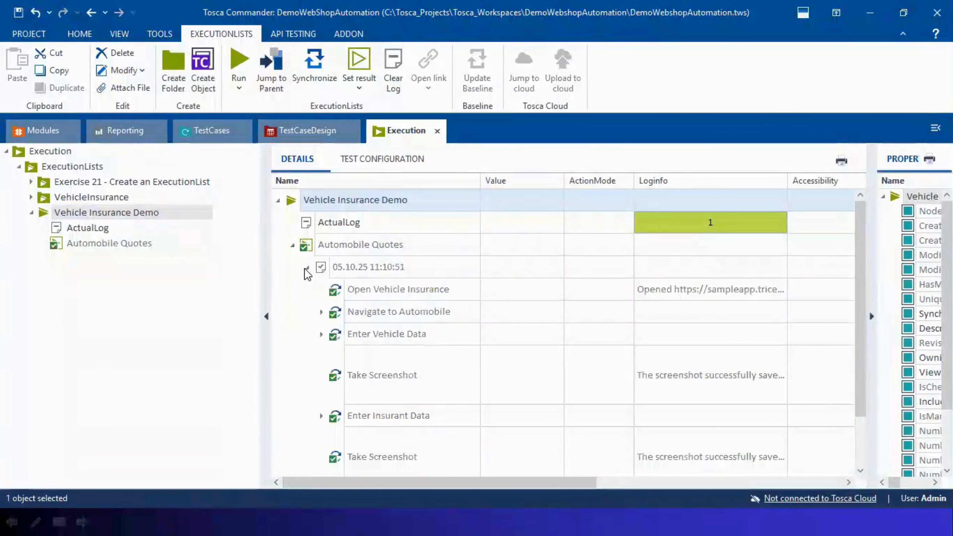
{"action": "scroll", "coordinate": [383, 331], "scroll_direction": "down", "scroll_amount": 1}
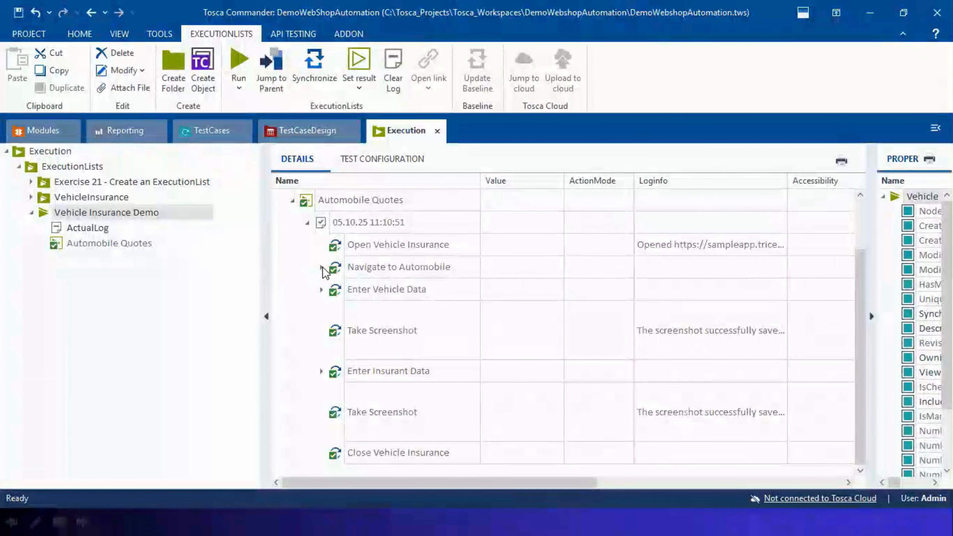
Step: Open the screenshot logged by the Take Screenshot step after Enter Vehicle Data and enlarge its preview
{"action": "left_click_drag", "start_coordinate": [265, 302], "coordinate": [181, 303]}
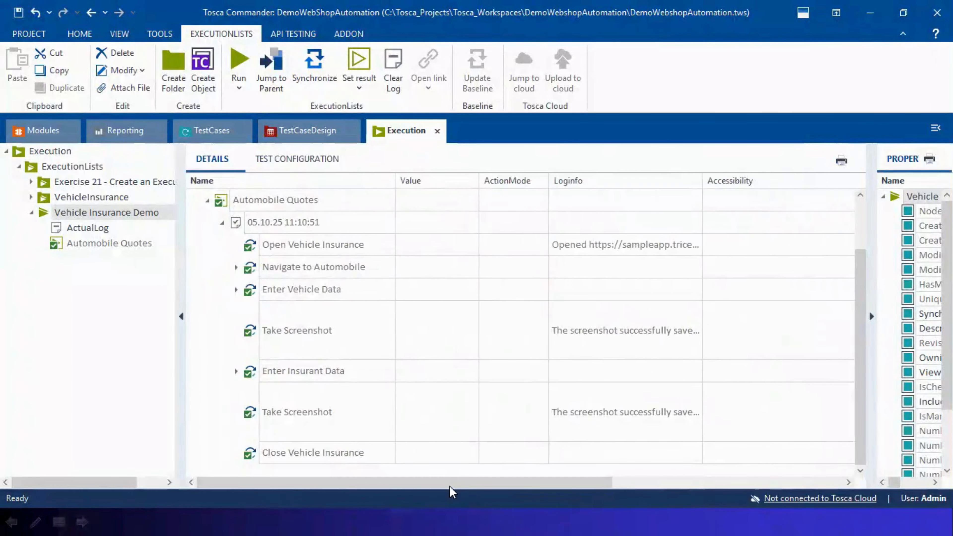
{"action": "left_click_drag", "start_coordinate": [451, 484], "coordinate": [666, 484]}
{"action": "left_click", "coordinate": [769, 333]}
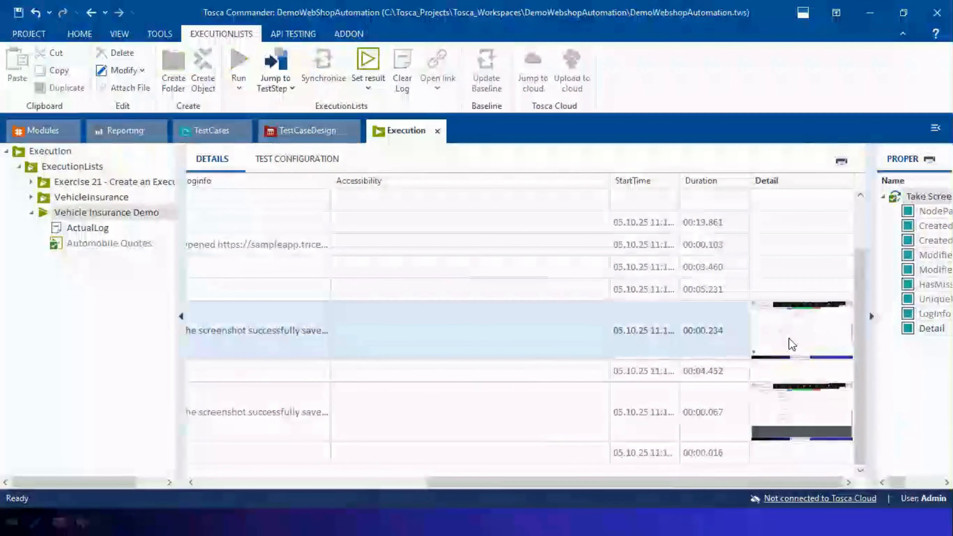
{"action": "left_click", "coordinate": [788, 341]}
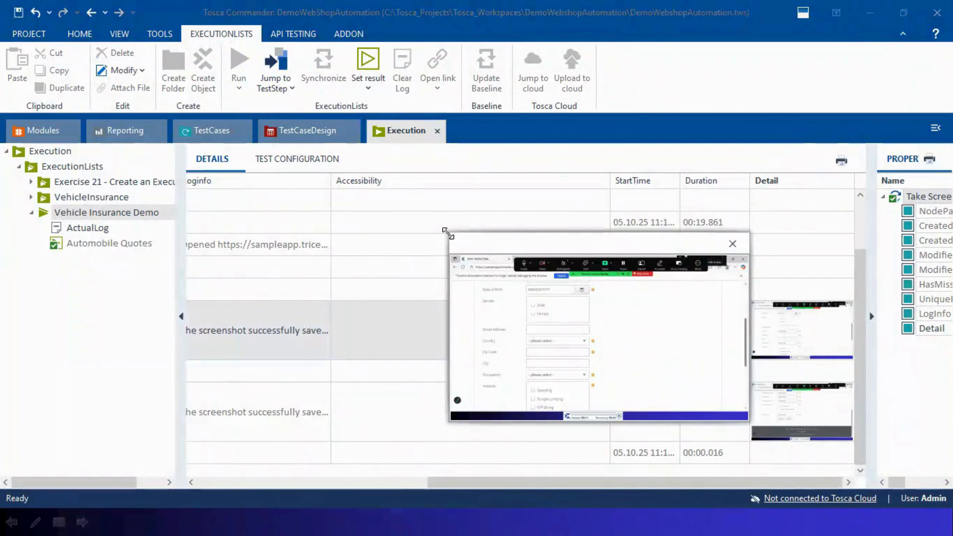
{"action": "left_click_drag", "start_coordinate": [448, 234], "coordinate": [227, 184]}
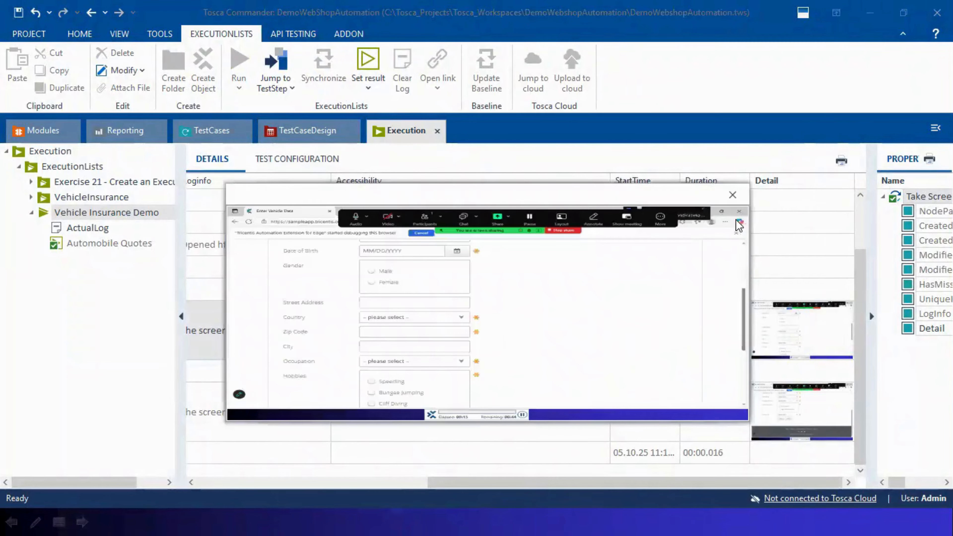
Step: Close the enlarged screenshot and print the ExecutionEntries with detailed Logs report for the Vehicle Insurance Demo execution list
{"action": "left_click", "coordinate": [733, 197]}
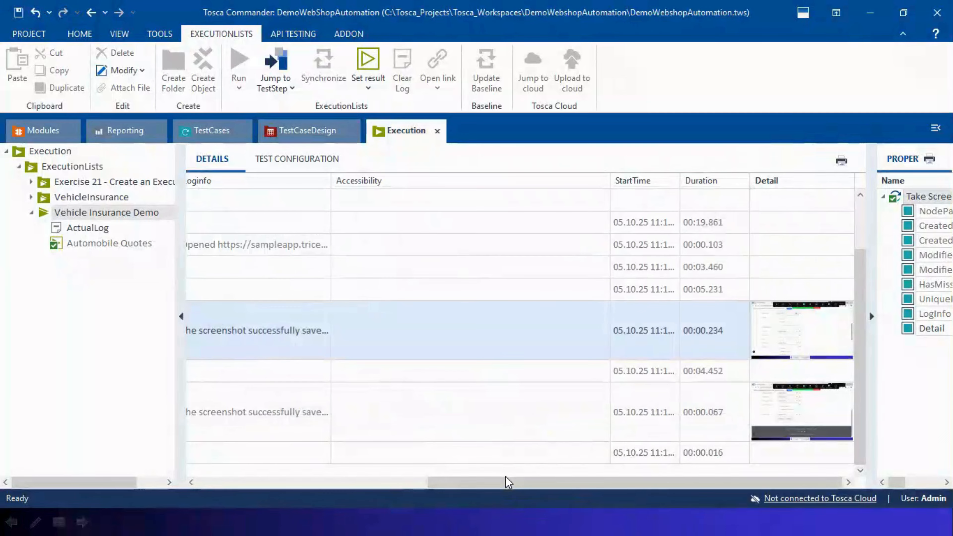
{"action": "left_click", "coordinate": [357, 483]}
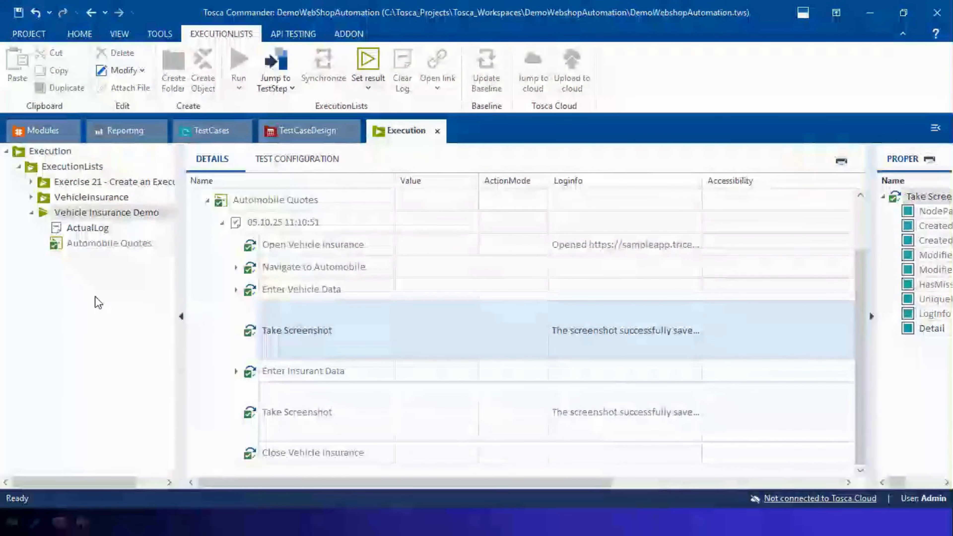
{"action": "right_click", "coordinate": [90, 215]}
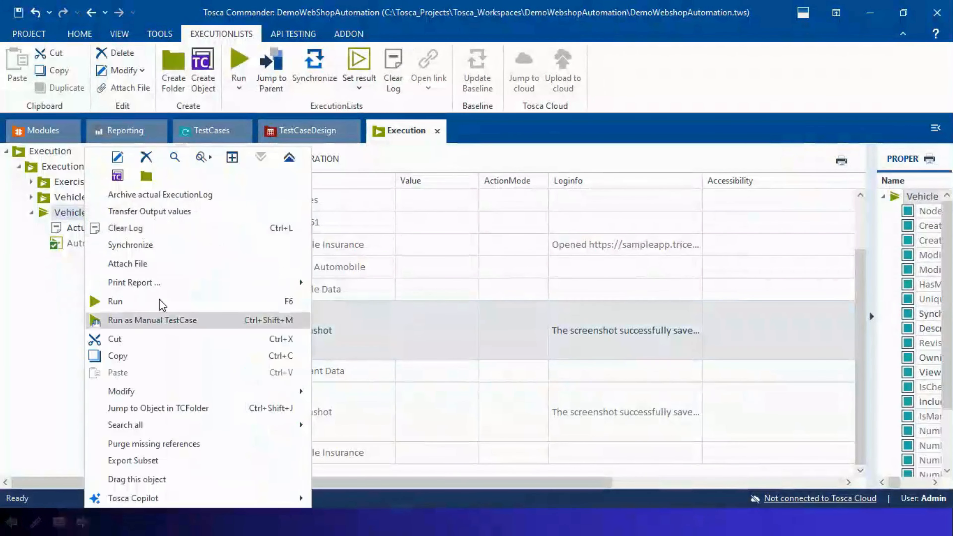
{"action": "mouse_move", "coordinate": [183, 285]}
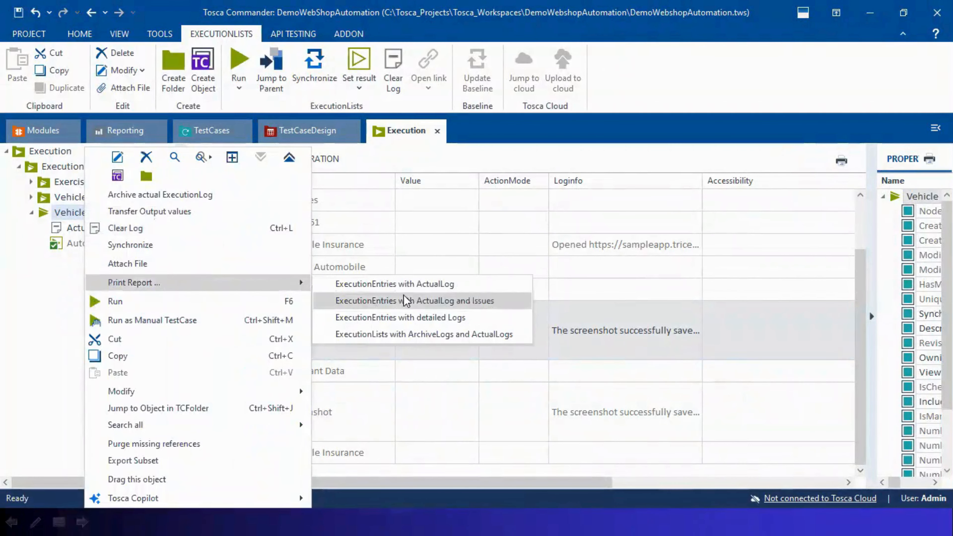
{"action": "left_click", "coordinate": [432, 322]}
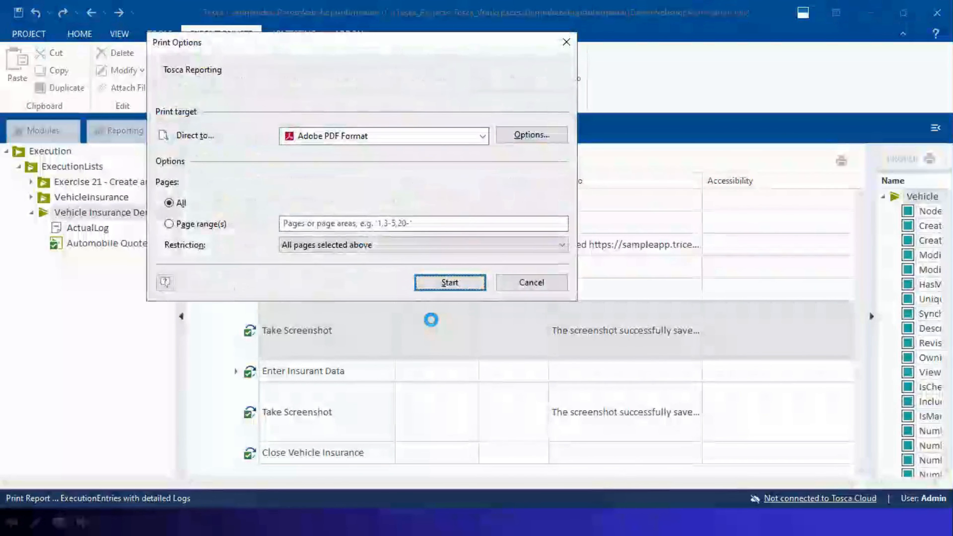
Step: Direct the report to Adobe PDF Format with all pages and save it over the existing TestExecutionReport file
{"action": "left_click", "coordinate": [482, 137]}
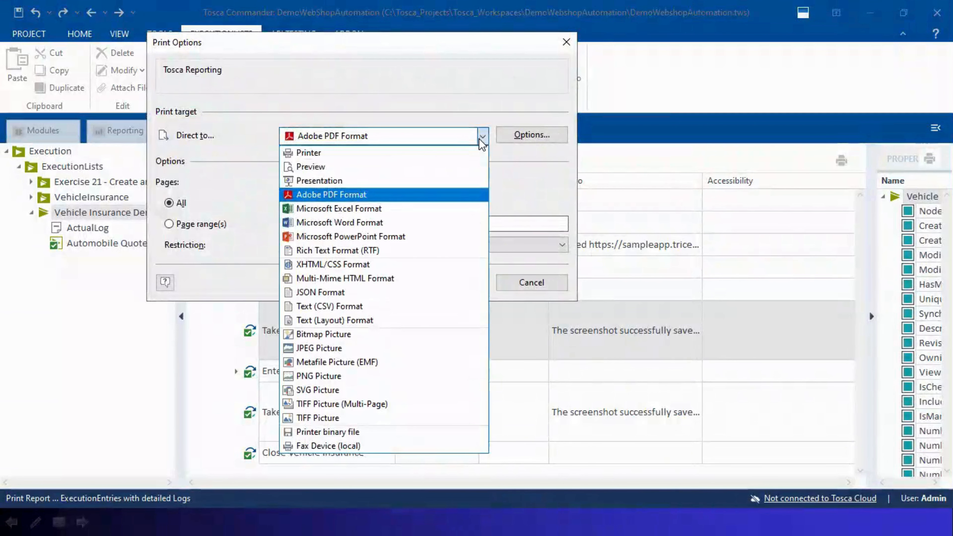
{"action": "left_click", "coordinate": [550, 174]}
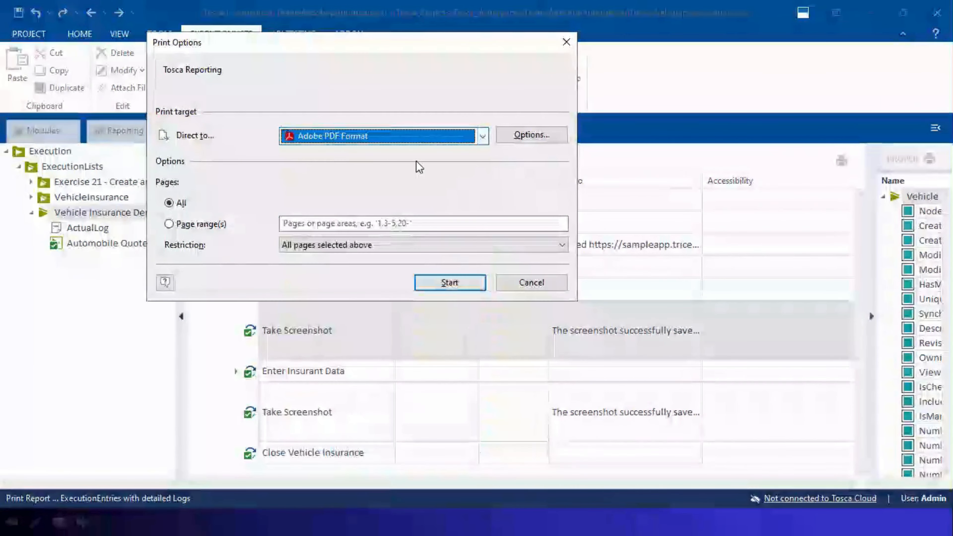
{"action": "left_click", "coordinate": [462, 286]}
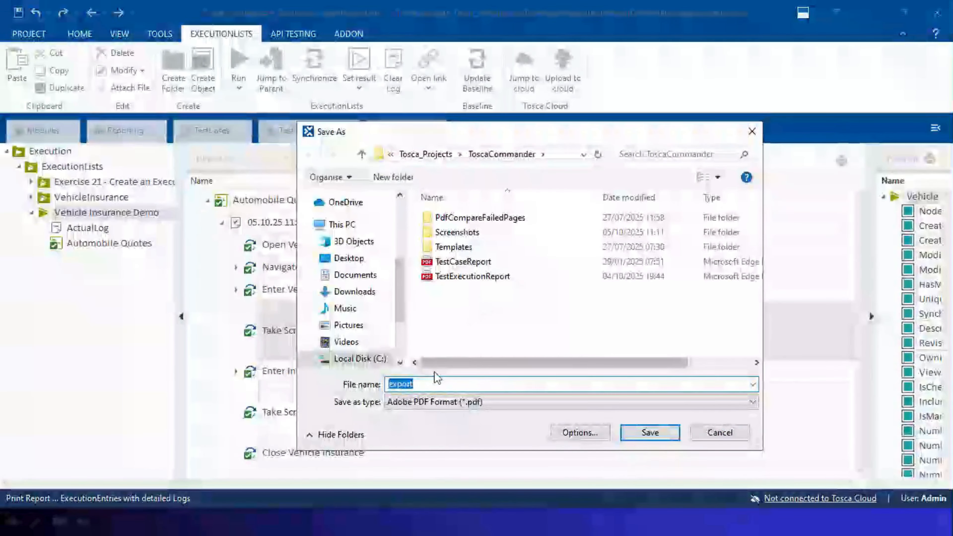
{"action": "left_click", "coordinate": [469, 277]}
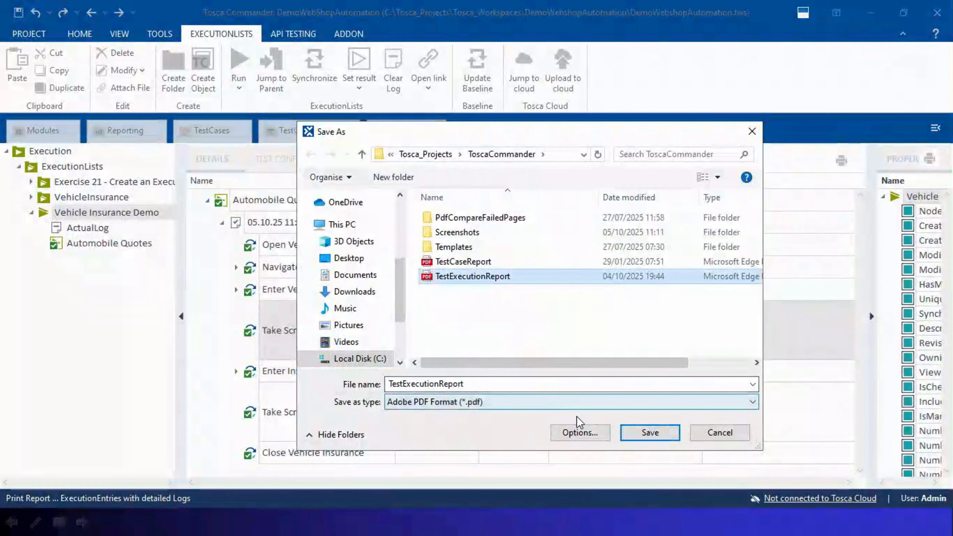
{"action": "left_click", "coordinate": [649, 433]}
{"action": "left_click", "coordinate": [514, 260]}
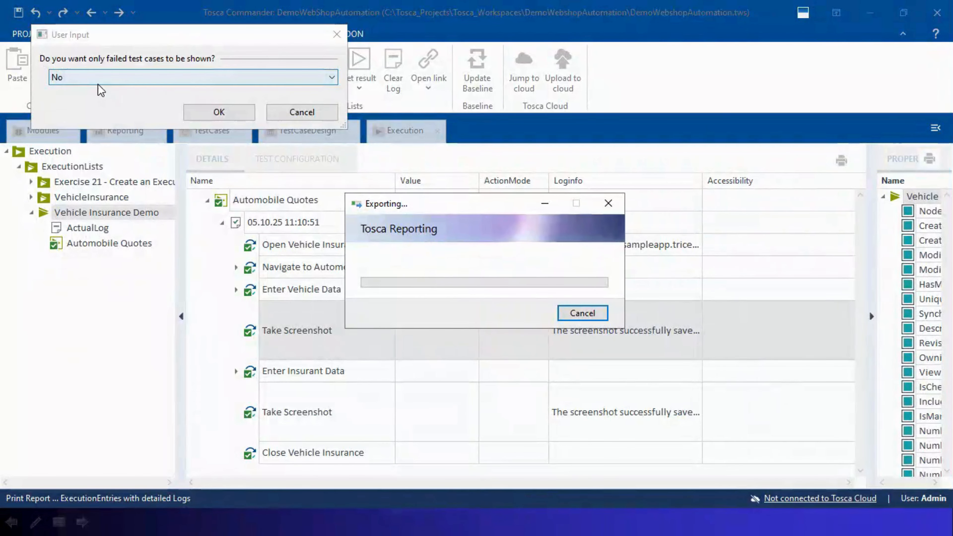
Step: Answer No to showing only failed test cases, include screenshots as Yes - In between, and complete the export
{"action": "left_click", "coordinate": [215, 112]}
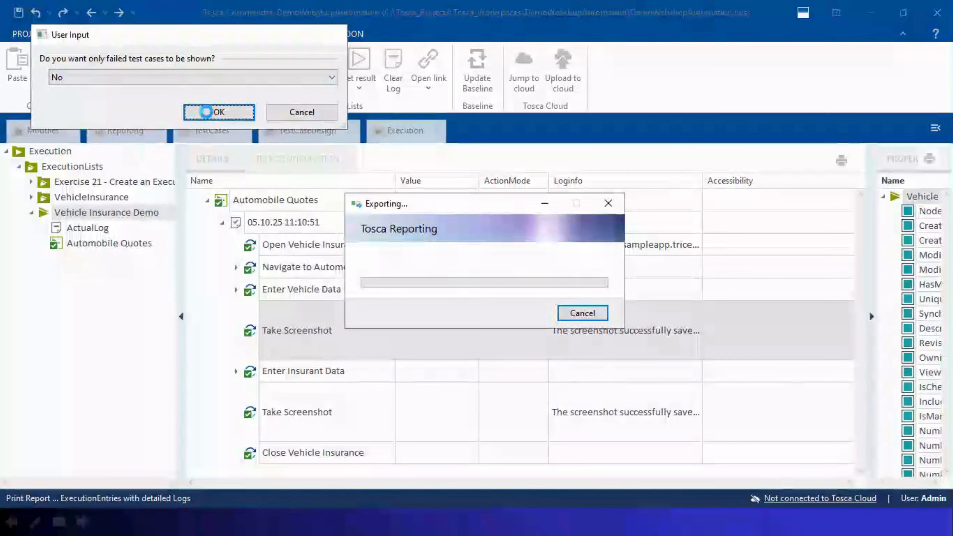
{"action": "left_click", "coordinate": [77, 79]}
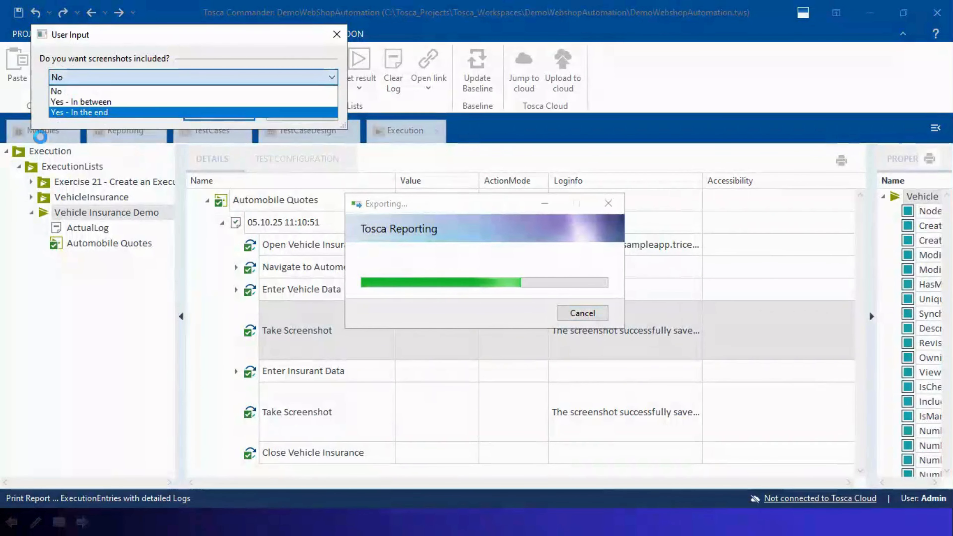
{"action": "left_click", "coordinate": [83, 103]}
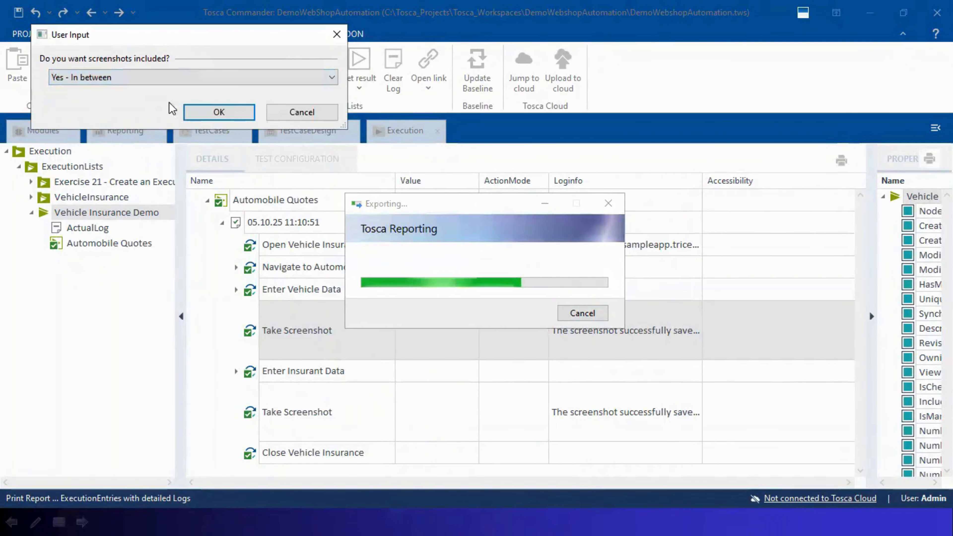
{"action": "left_click", "coordinate": [237, 117]}
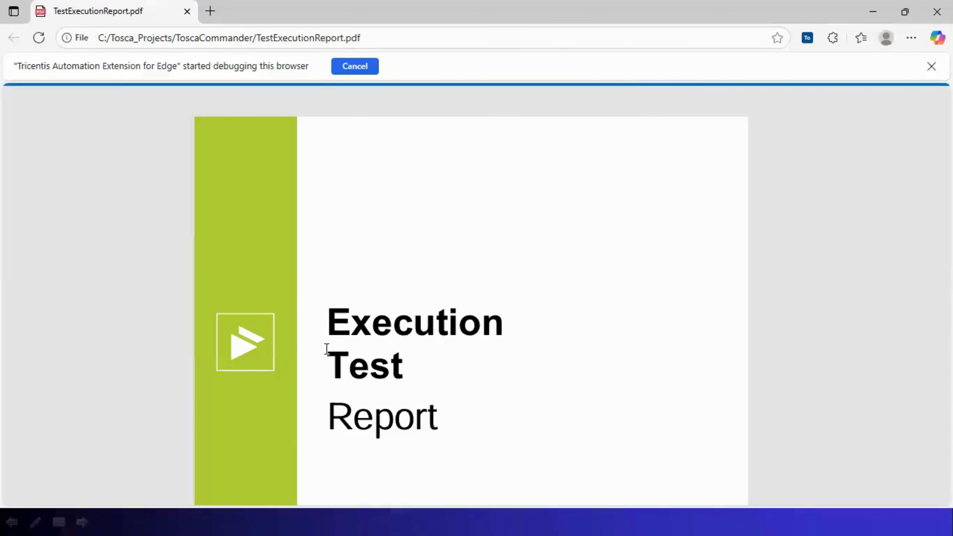
Step: Skim the exported TestExecutionReport PDF and examine its Execution Summary table and SumUp Chart
{"action": "scroll", "coordinate": [711, 322], "scroll_direction": "down", "scroll_amount": 20}
{"action": "scroll", "coordinate": [633, 334], "scroll_direction": "up", "scroll_amount": 12}
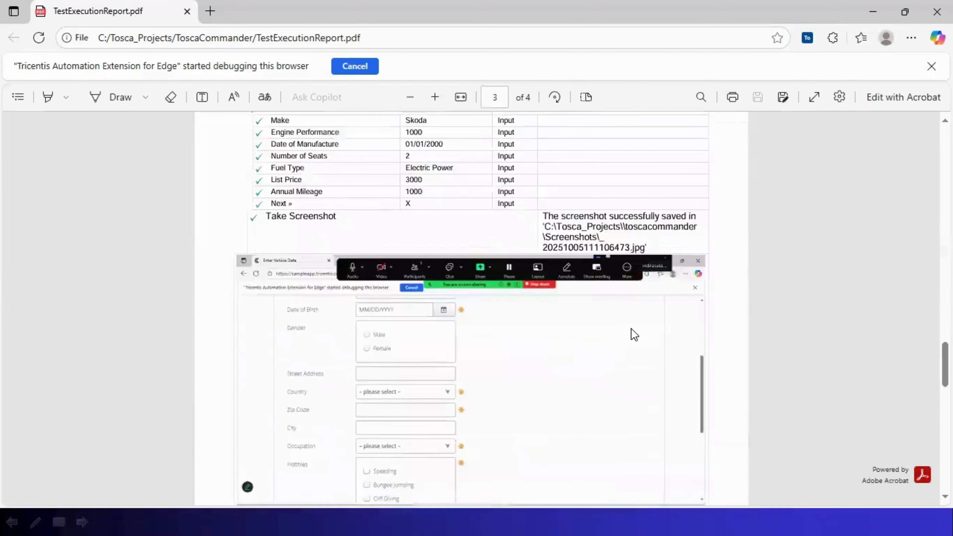
{"action": "left_click_drag", "start_coordinate": [945, 293], "coordinate": [945, 219]}
{"action": "scroll", "coordinate": [512, 447], "scroll_direction": "down", "scroll_amount": 10}
{"action": "scroll", "coordinate": [415, 353], "scroll_direction": "up", "scroll_amount": 5}
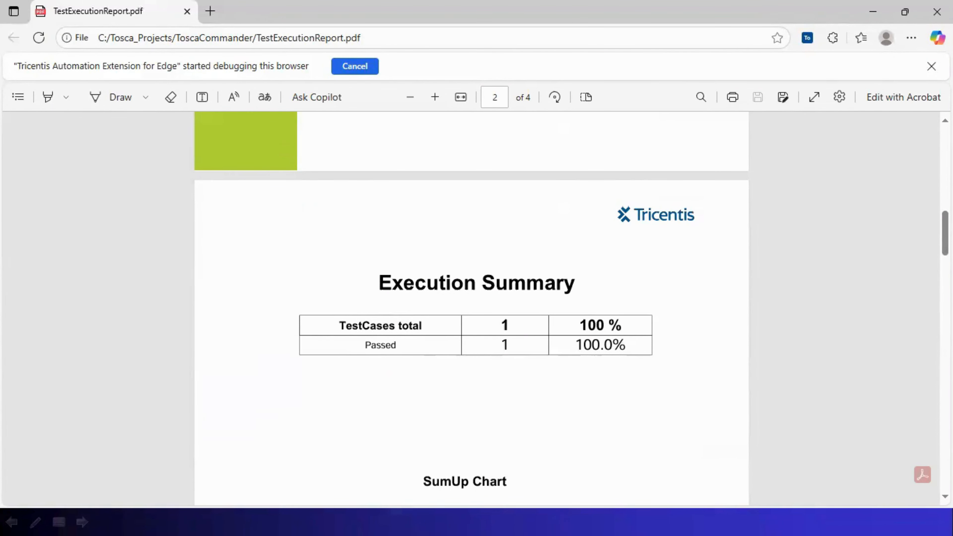
{"action": "scroll", "coordinate": [587, 357], "scroll_direction": "down", "scroll_amount": 8}
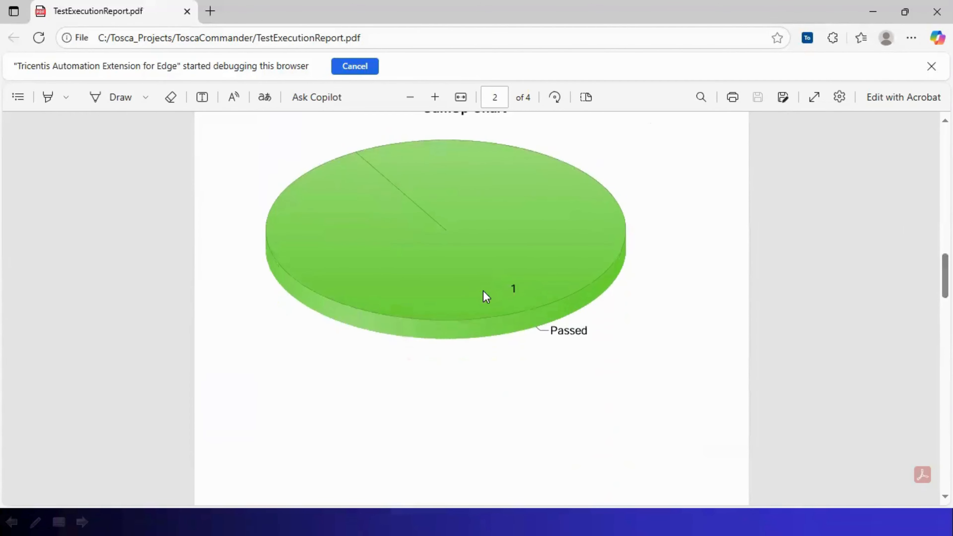
{"action": "scroll", "coordinate": [666, 308], "scroll_direction": "down", "scroll_amount": 10}
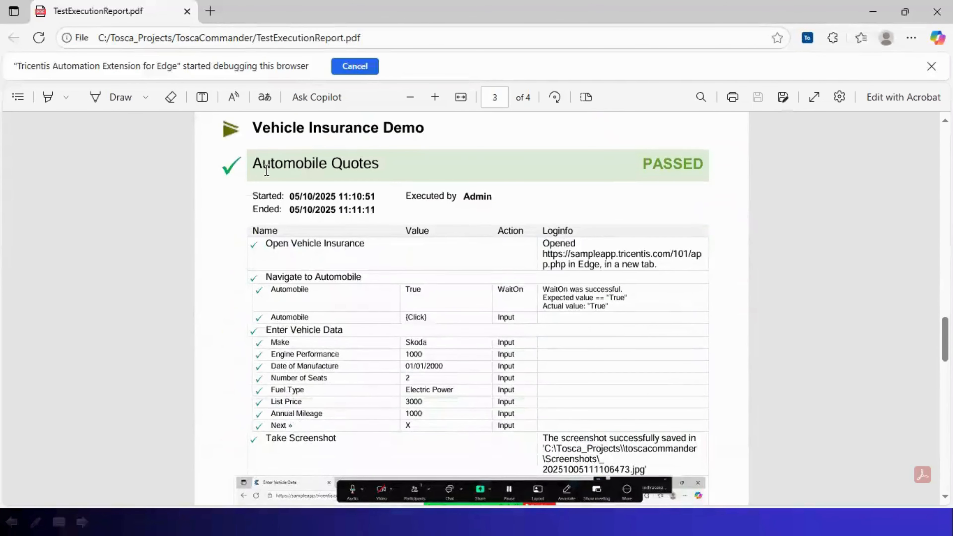
Step: Review the Automobile Quotes result, its logged step values and embedded screenshots through the report's last page, and close the report
{"action": "left_click_drag", "start_coordinate": [257, 126], "coordinate": [424, 130]}
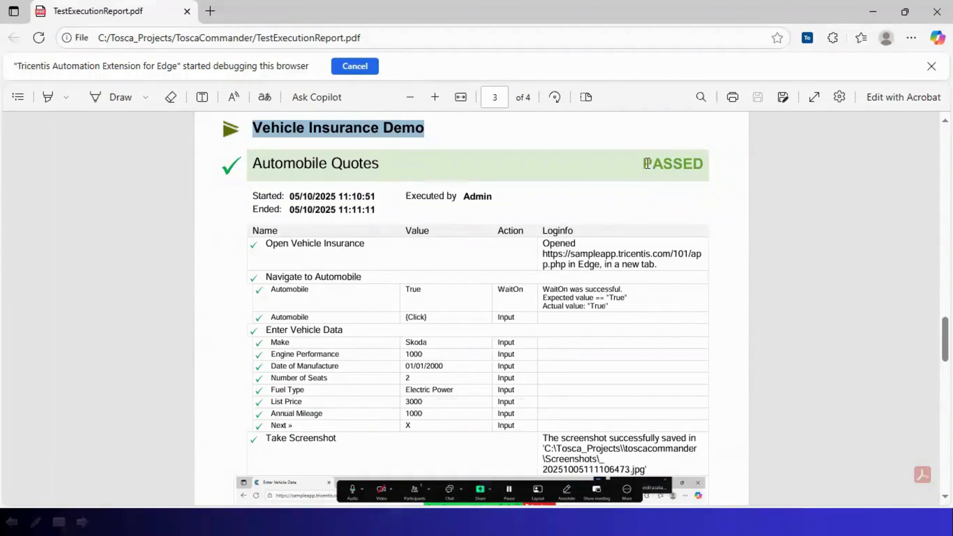
{"action": "left_click_drag", "start_coordinate": [646, 164], "coordinate": [693, 174]}
{"action": "left_click", "coordinate": [507, 286]}
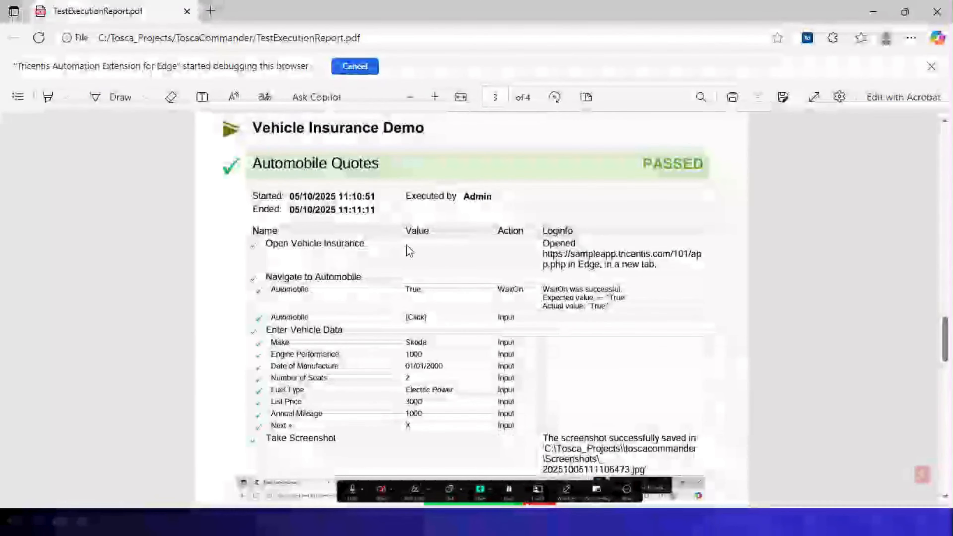
{"action": "scroll", "coordinate": [450, 304], "scroll_direction": "down", "scroll_amount": 2}
{"action": "scroll", "coordinate": [496, 266], "scroll_direction": "down", "scroll_amount": 10}
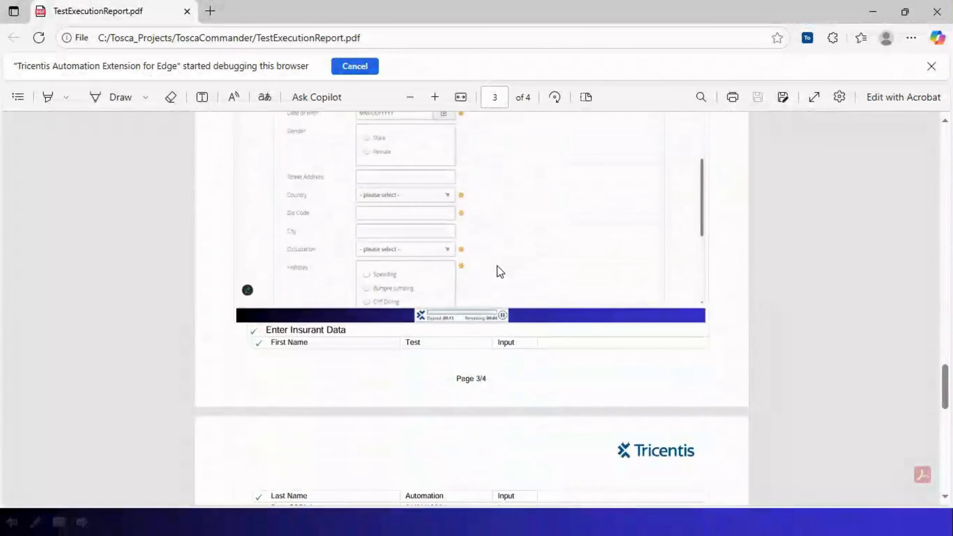
{"action": "scroll", "coordinate": [497, 265], "scroll_direction": "up", "scroll_amount": 2}
{"action": "scroll", "coordinate": [497, 267], "scroll_direction": "down", "scroll_amount": 4}
{"action": "scroll", "coordinate": [501, 274], "scroll_direction": "down", "scroll_amount": 13}
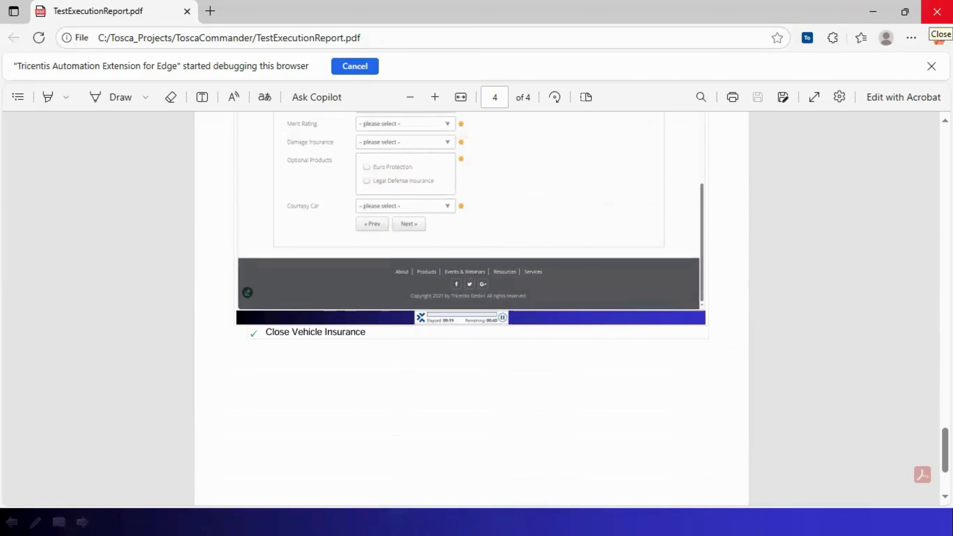
{"action": "left_click", "coordinate": [937, 15]}
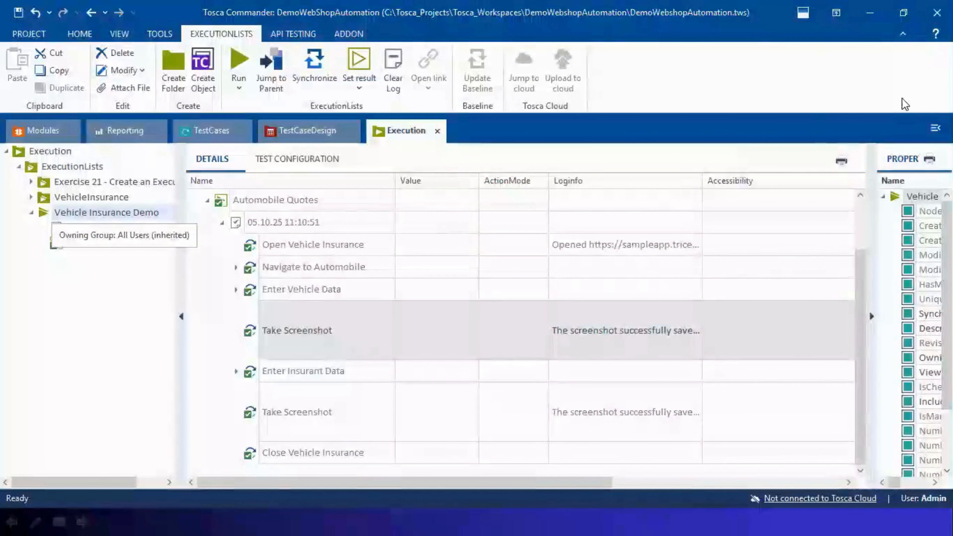
Step: Return to the Automobile Quotes test case and select the Date of Manufacture value under Enter Vehicle Data
{"action": "left_click", "coordinate": [198, 133]}
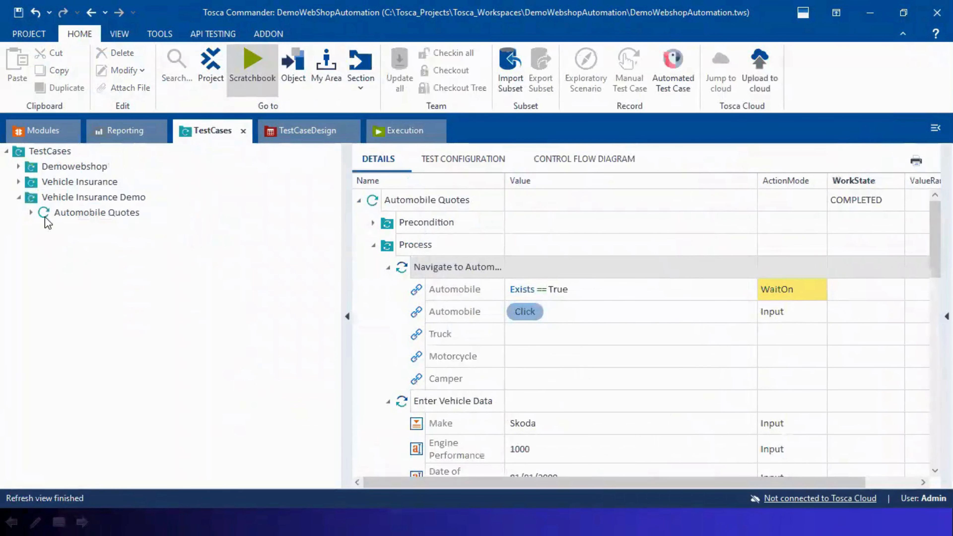
{"action": "scroll", "coordinate": [664, 325], "scroll_direction": "down", "scroll_amount": 2}
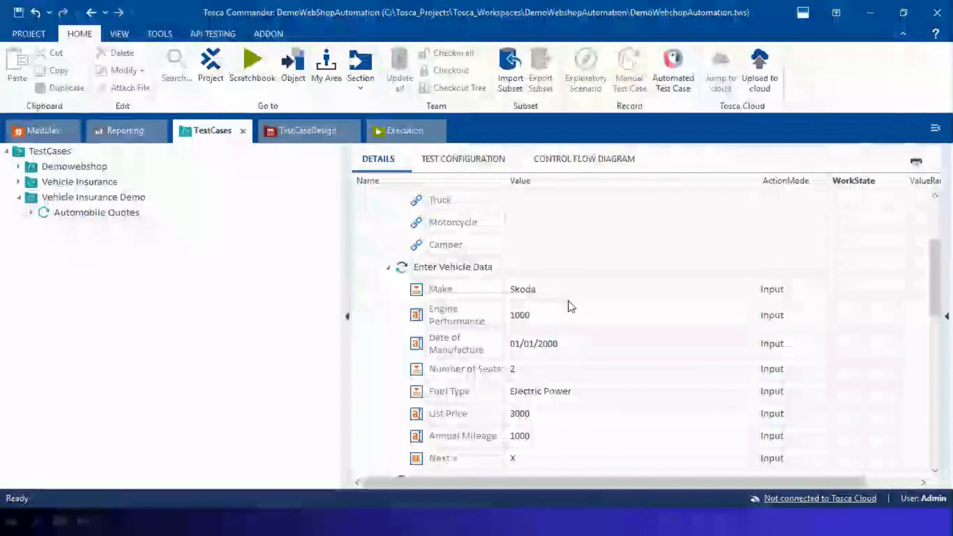
{"action": "left_click", "coordinate": [570, 349]}
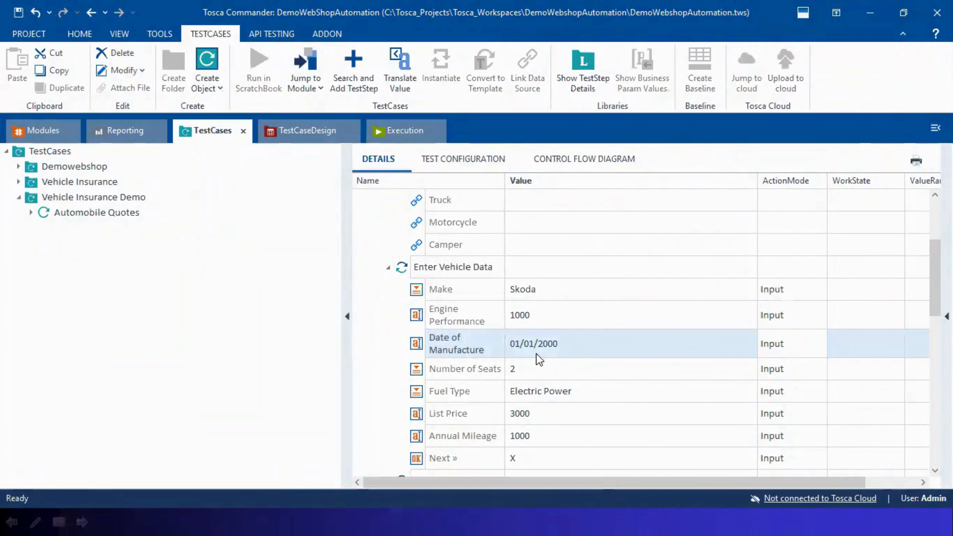